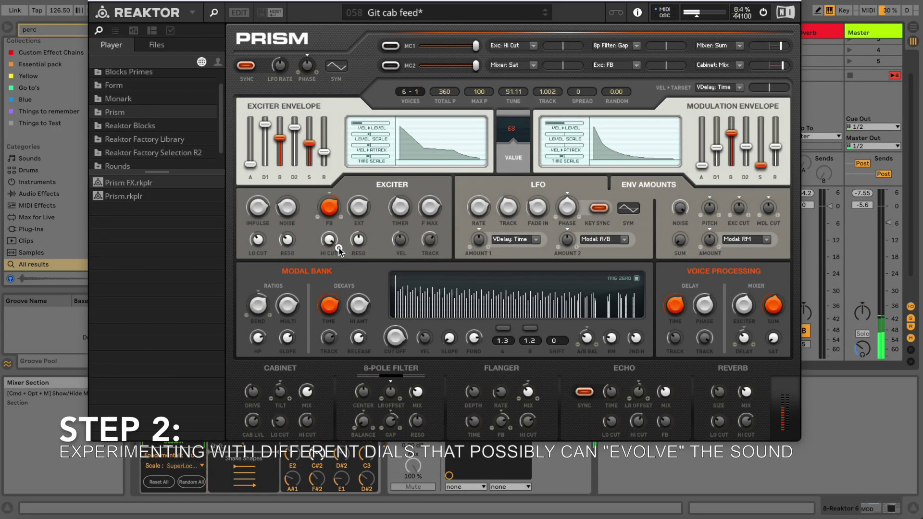
Step: Experiment with Prism's exciter Hi Cut and its modal bank dials, including Hi Amt, and close the plugin window
mouse_move(340, 240)
left_mouse_down()
mouse_move(340, 262)
mouse_move(340, 253)
left_mouse_up()
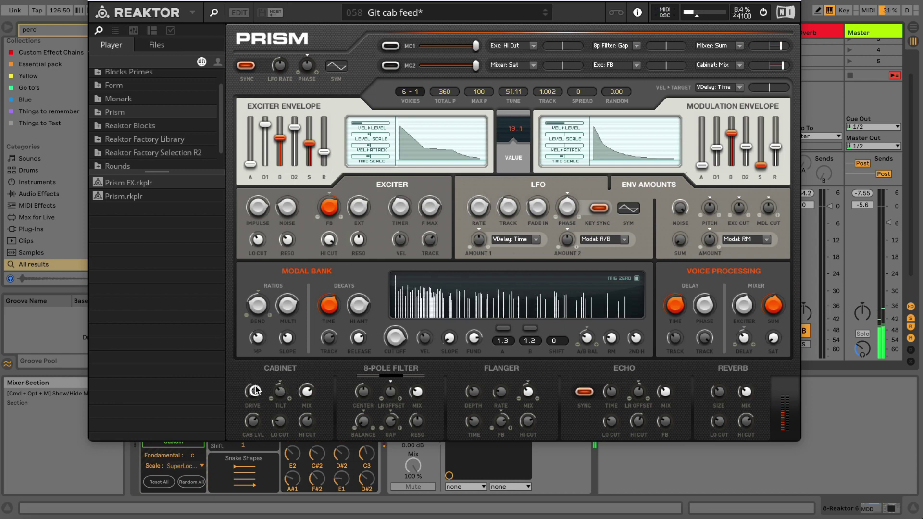
left_click_drag(259, 335, 337, 276)
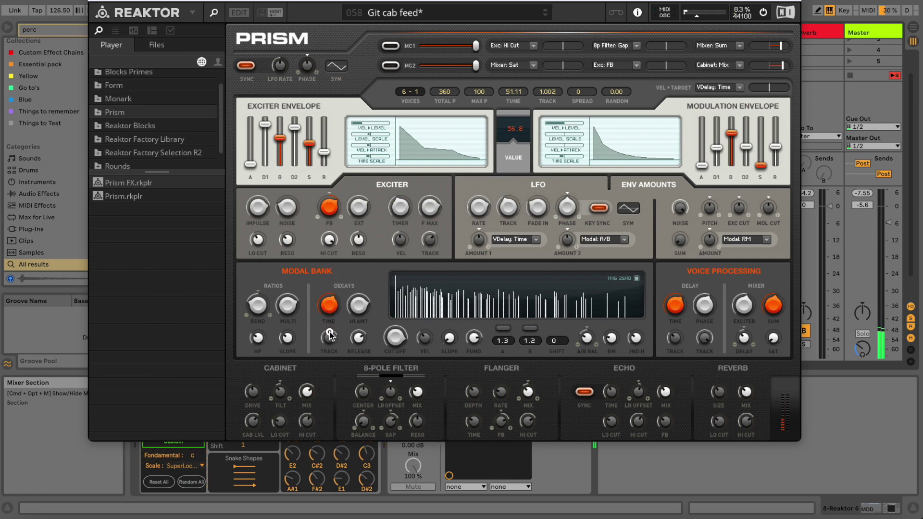
mouse_move(355, 301)
left_mouse_down()
mouse_move(355, 287)
mouse_move(356, 304)
left_mouse_up()
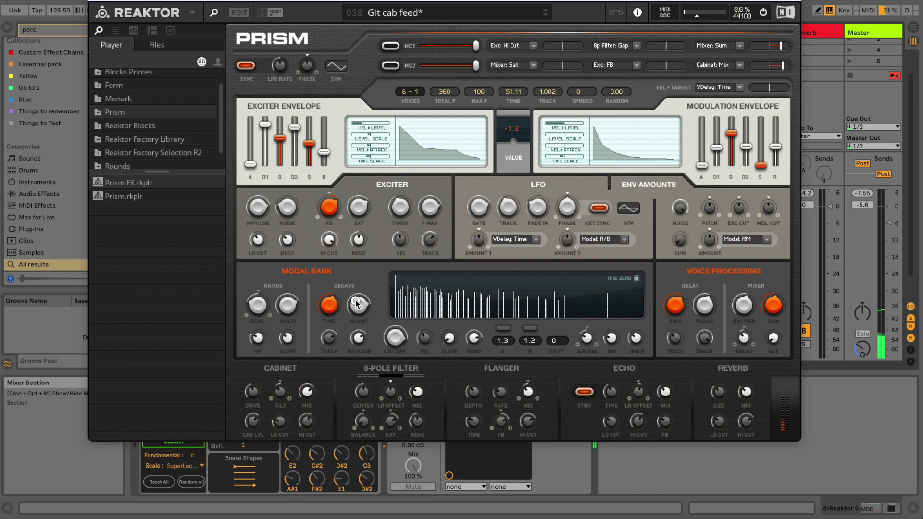
left_click(94, 2)
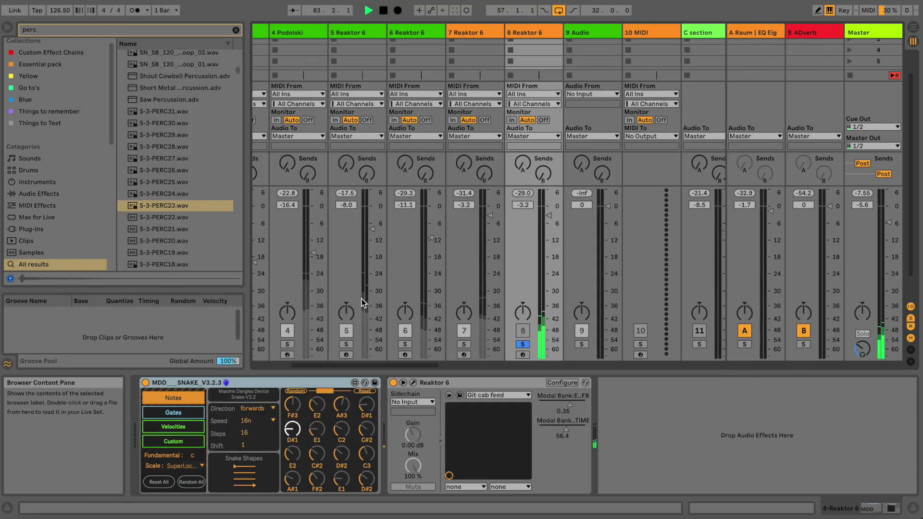
Step: Solo track 7 alongside track 8 and lower track 8's volume to -5.2 dB
left_click(462, 344)
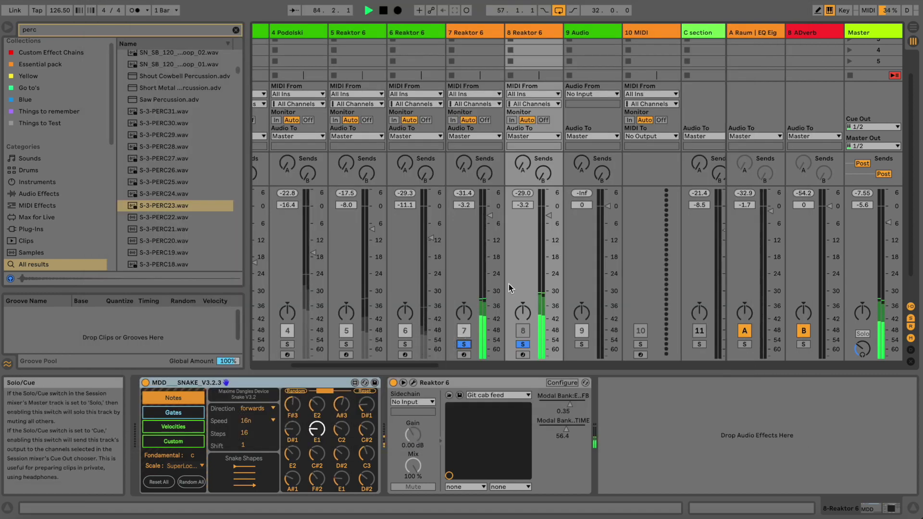
left_click_drag(551, 220, 551, 226)
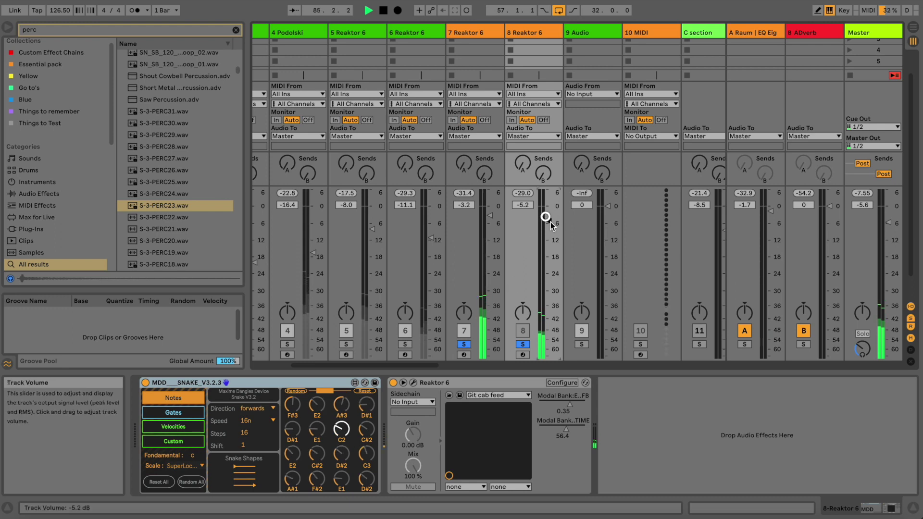
Step: Randomize the Gates sequence in the Snake device and set its speed to 16n
left_click(173, 412)
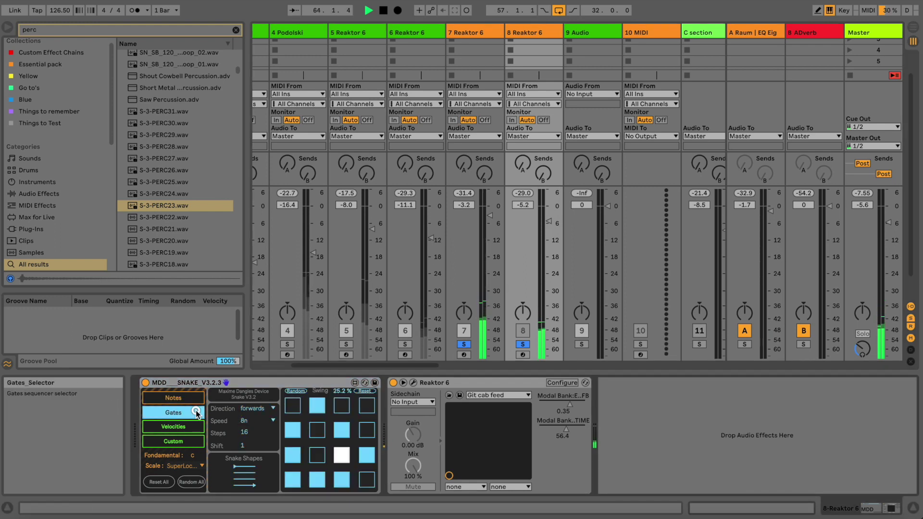
left_click(296, 392)
left_click(273, 420)
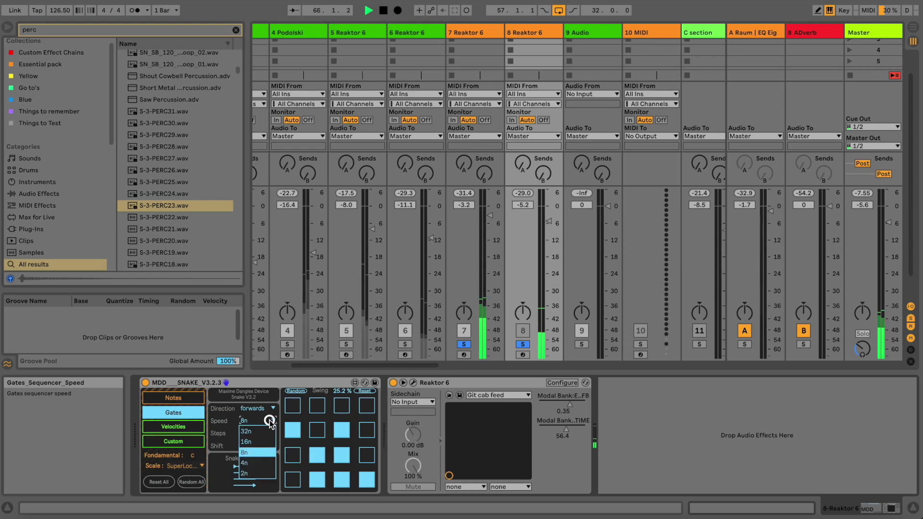
left_click(265, 427)
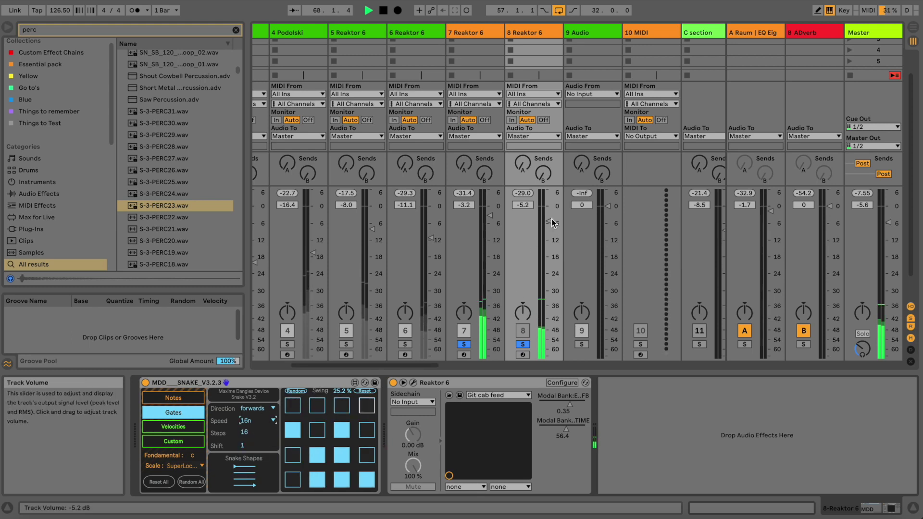
Step: Compare the mix with track 8's solo off and on, and set track 8's volume to -8.0 dB
left_click_drag(548, 222, 549, 220)
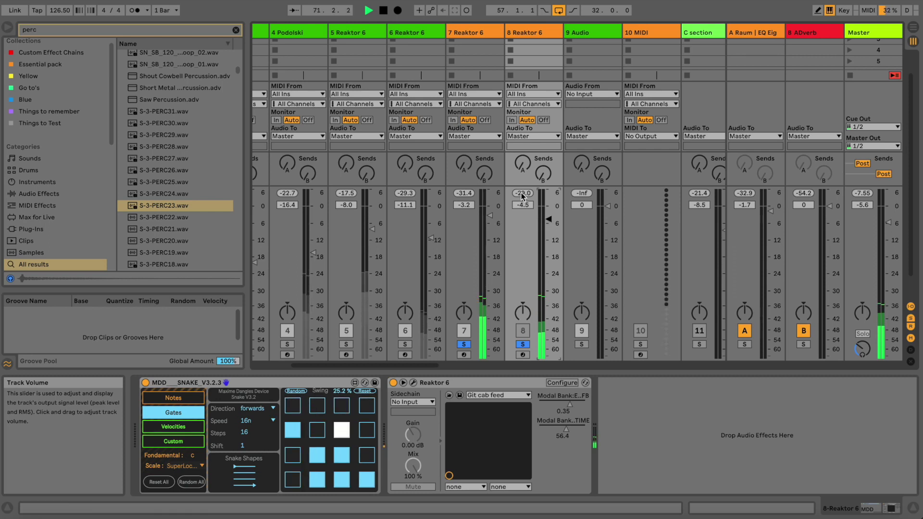
left_click(522, 345)
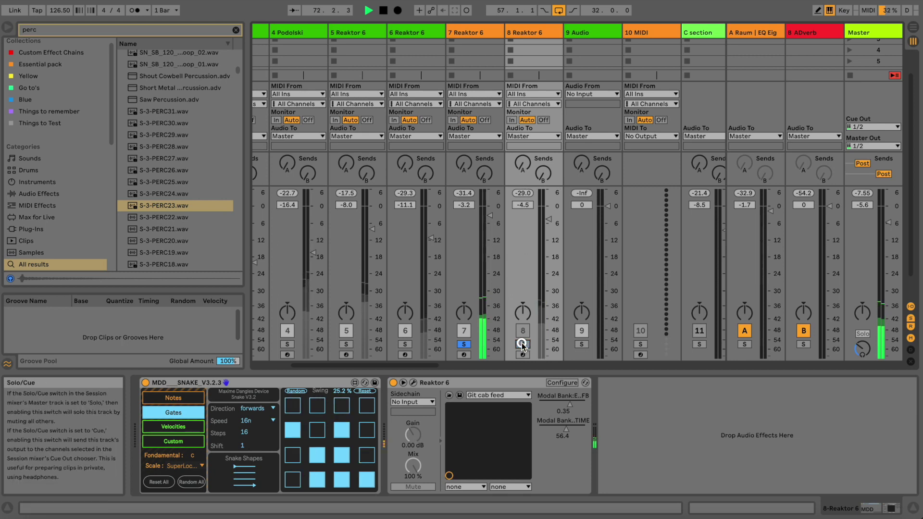
left_click(522, 345)
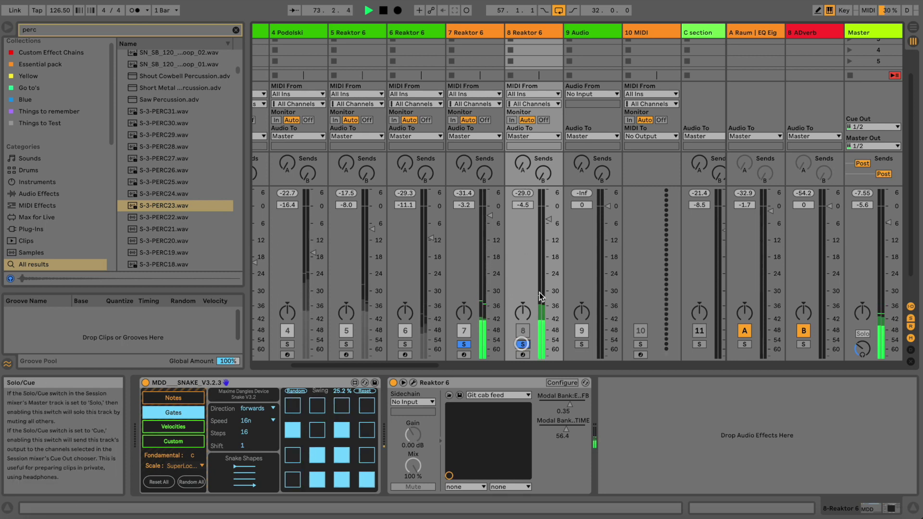
left_click_drag(546, 224, 546, 234)
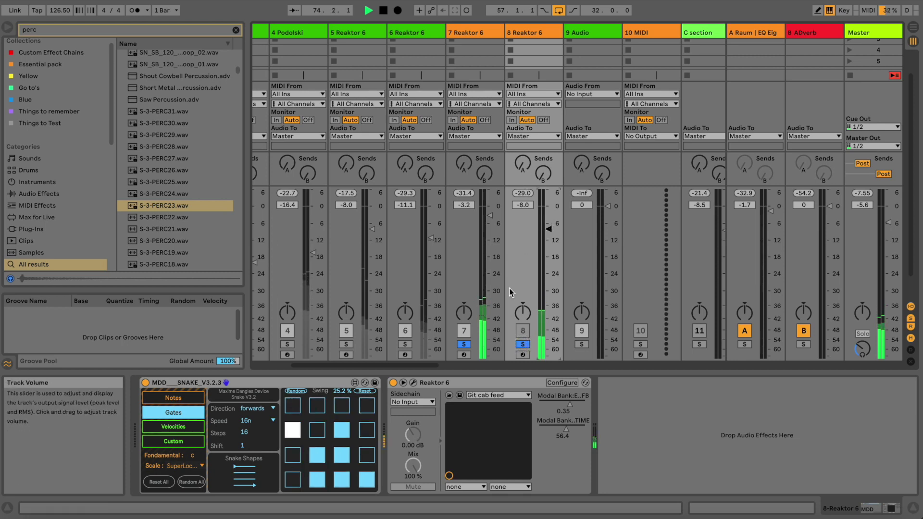
Step: Open the Reaktor plugin window and adjust the Multi ratio dial in Prism's modal bank
left_click(414, 383)
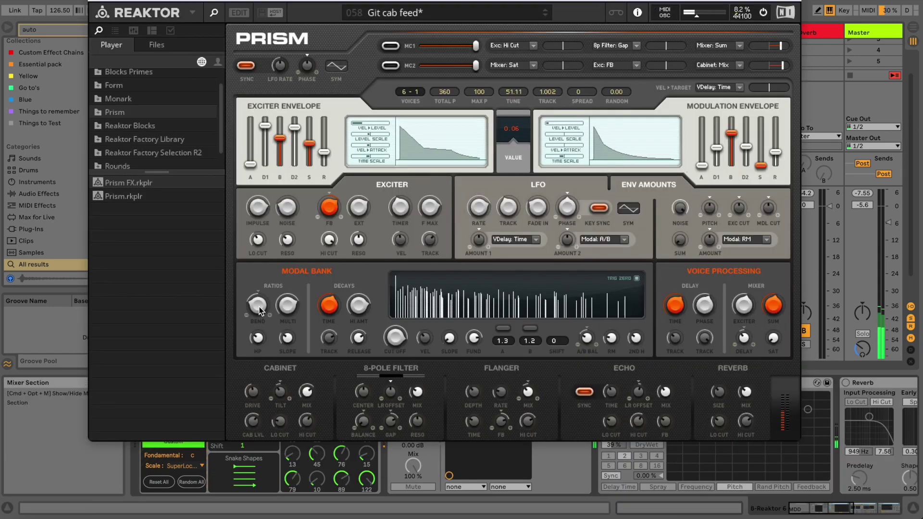
mouse_move(286, 299)
left_mouse_down()
mouse_move(286, 277)
mouse_move(289, 345)
mouse_move(284, 291)
left_mouse_up()
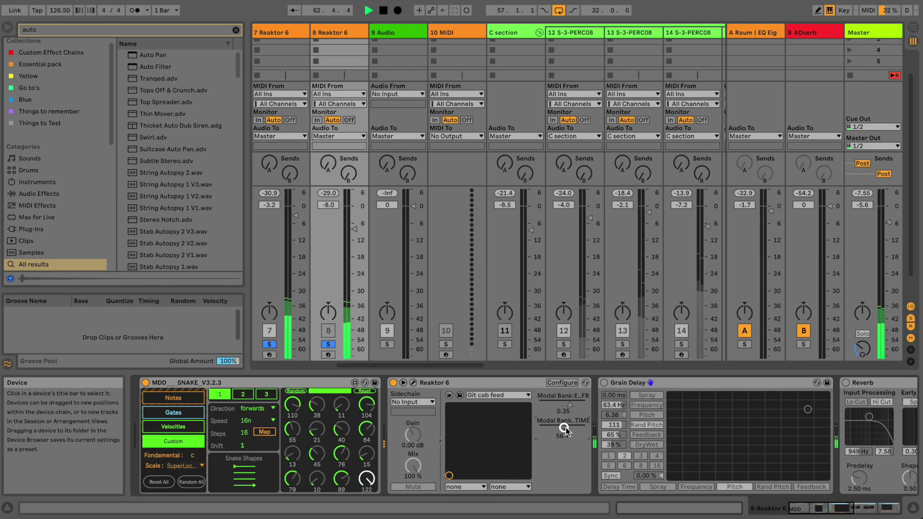
Step: Map Snake's first custom sequencer to Reaktor's Modal Bank TIME parameter and randomize its steps within a narrower range
left_click(266, 431)
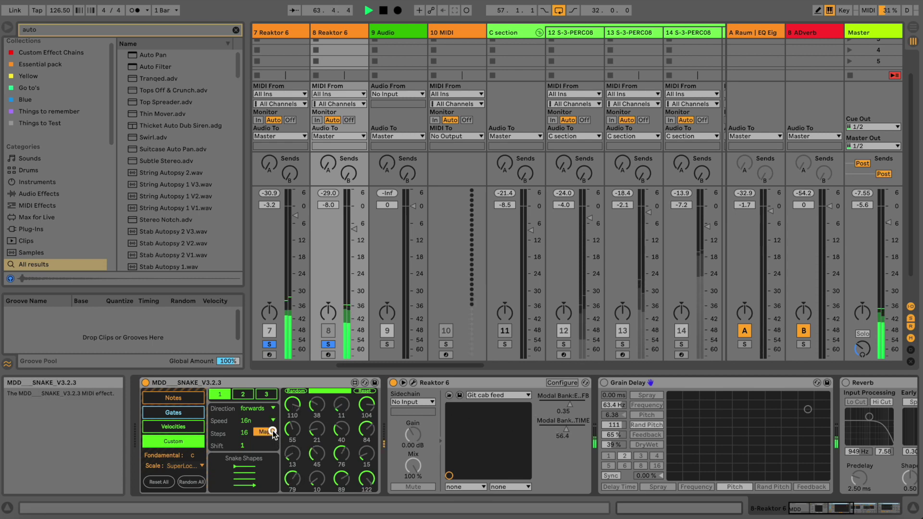
left_click(566, 428)
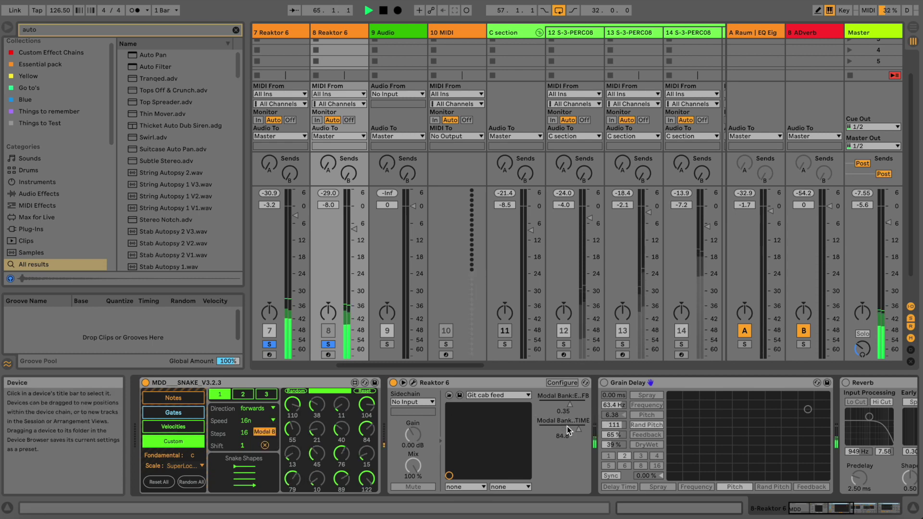
left_click(300, 393)
mouse_move(334, 391)
left_mouse_down()
mouse_move(315, 390)
mouse_move(343, 390)
left_mouse_up()
left_click(291, 390)
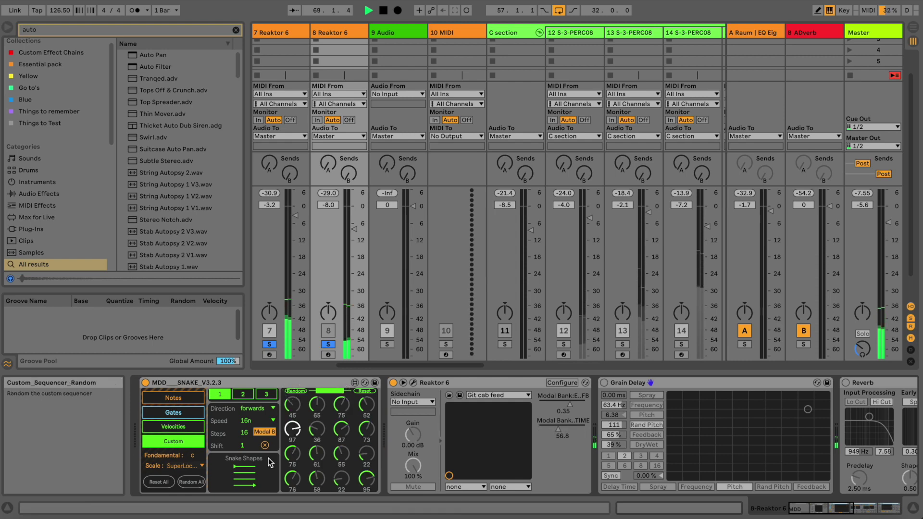
left_click(265, 410)
left_click(264, 410)
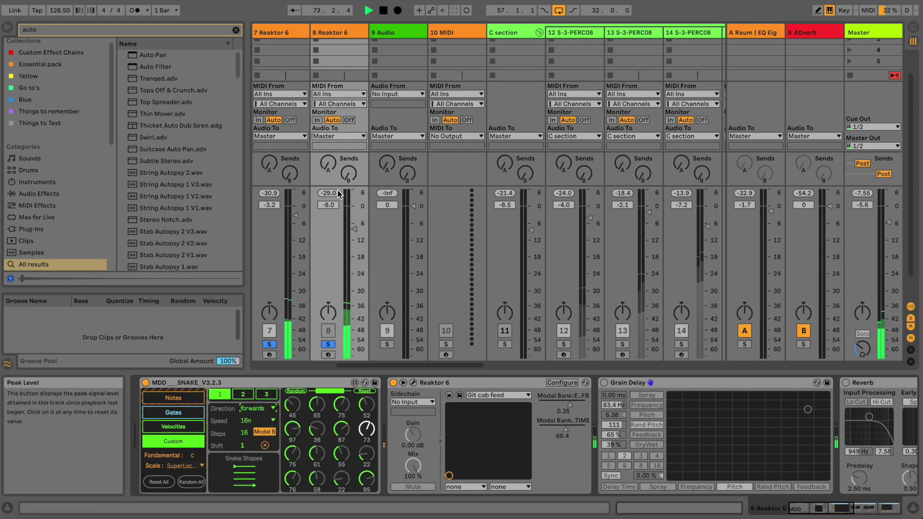
Step: Randomize the steps of Snake's second custom sequencer and open the Reaktor plugin window
left_click(241, 395)
left_click(295, 391)
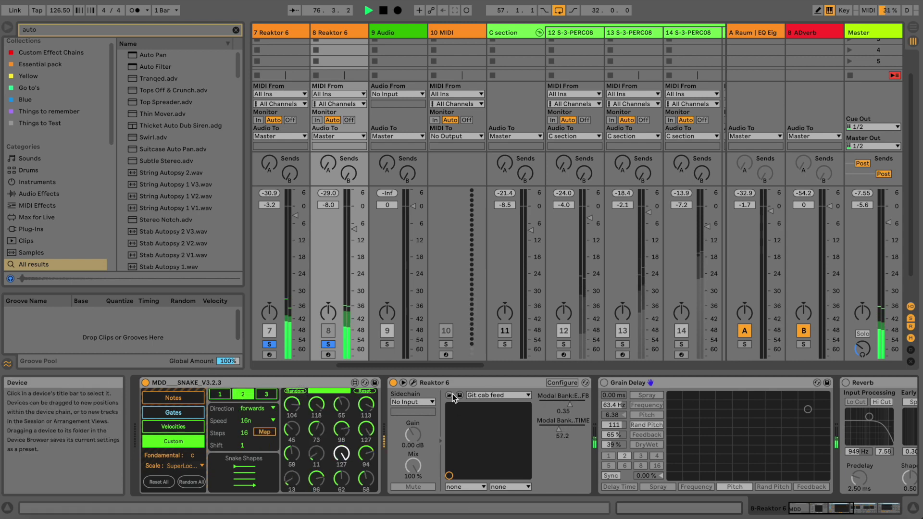
left_click(412, 383)
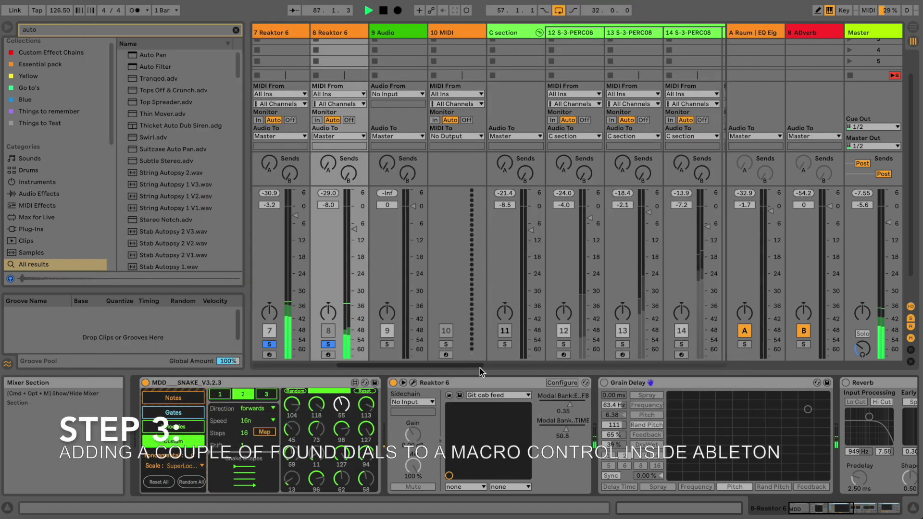
Step: Group Reaktor 6 into an Instrument Rack with macros shown, and map its Modal Bank FB parameter to Macro 1
key("ctrl+g")
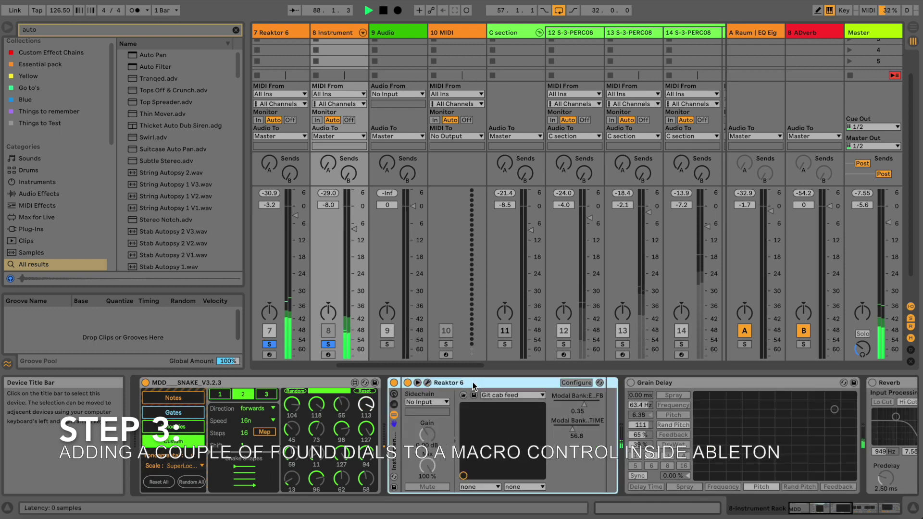
left_click(394, 394)
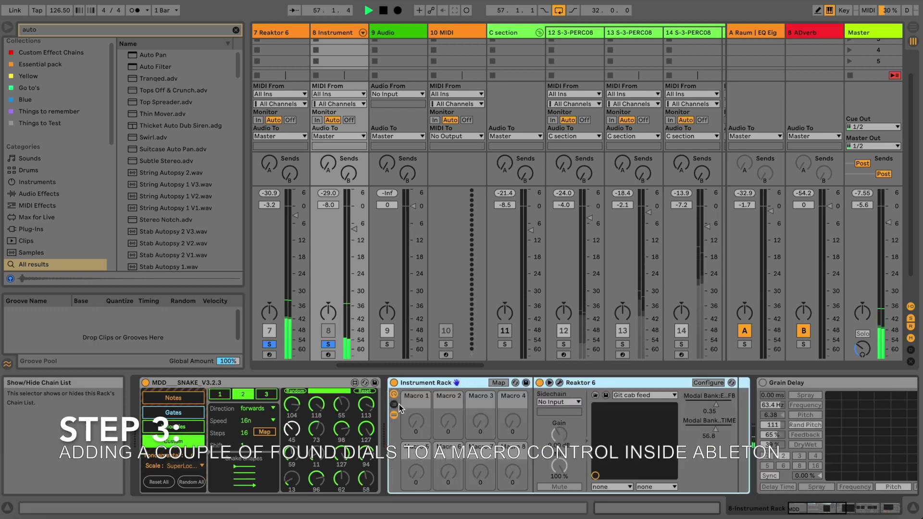
left_click(706, 428)
left_click(714, 405)
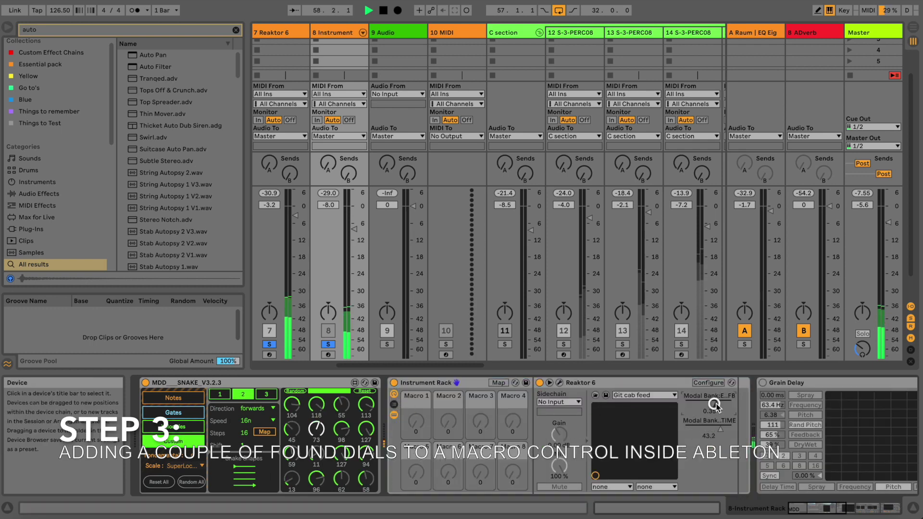
right_click(718, 405)
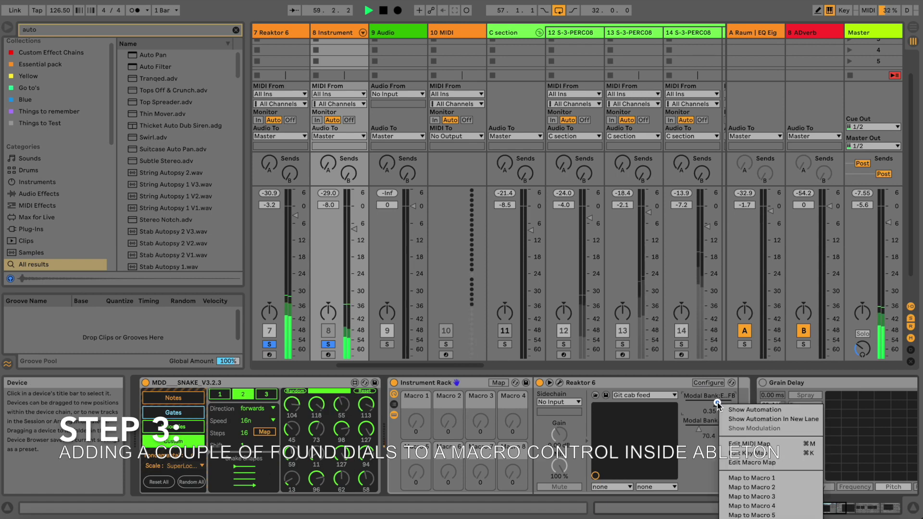
left_click(748, 477)
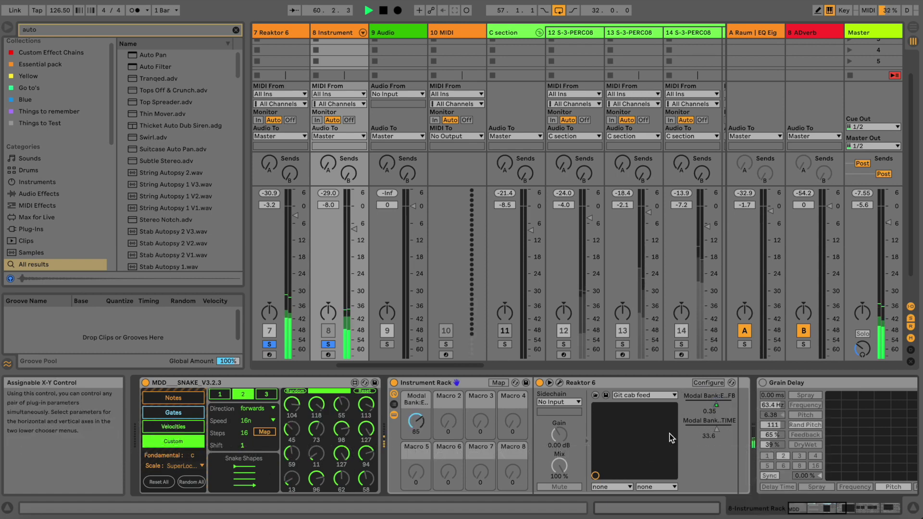
Step: Use Configure mode to add Prism's Echo Mix dial to the Reaktor device parameters and set it to about 0.42
left_click(700, 384)
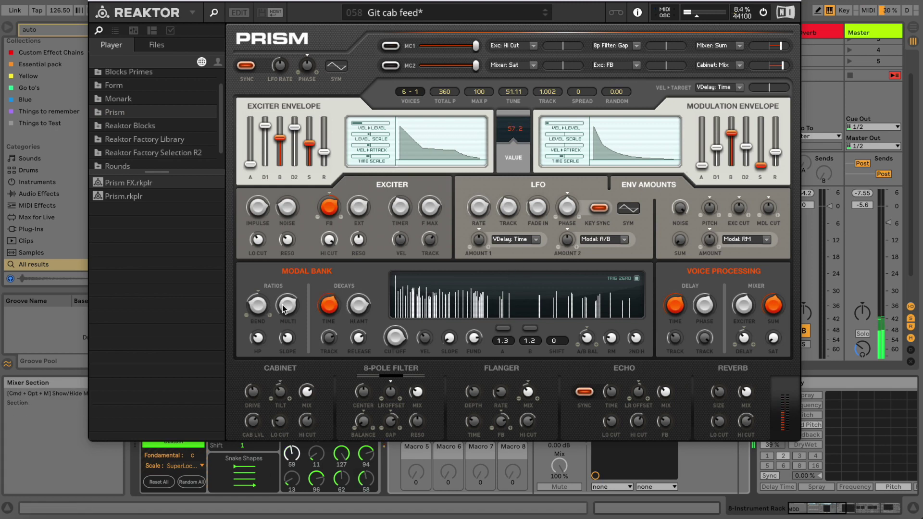
left_click(664, 392)
left_click_drag(662, 339, 660, 333)
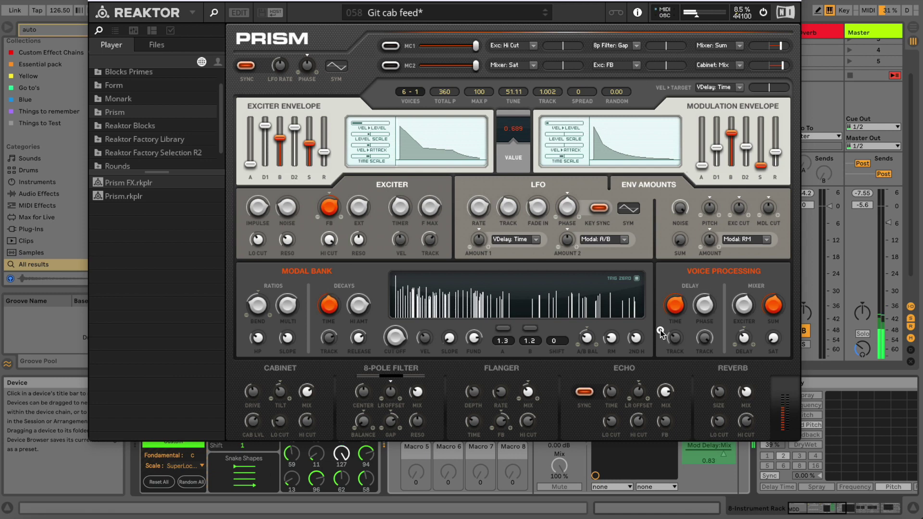
left_click_drag(664, 397, 664, 406)
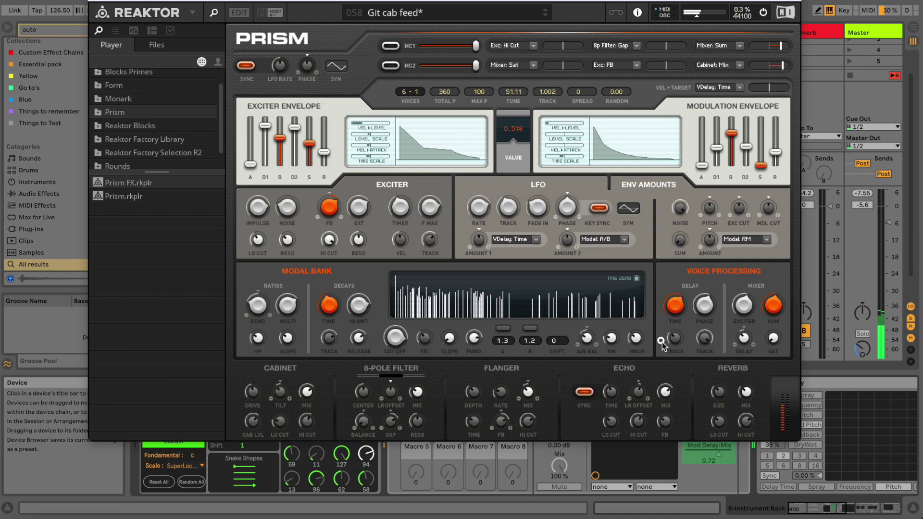
left_click_drag(665, 372, 665, 381)
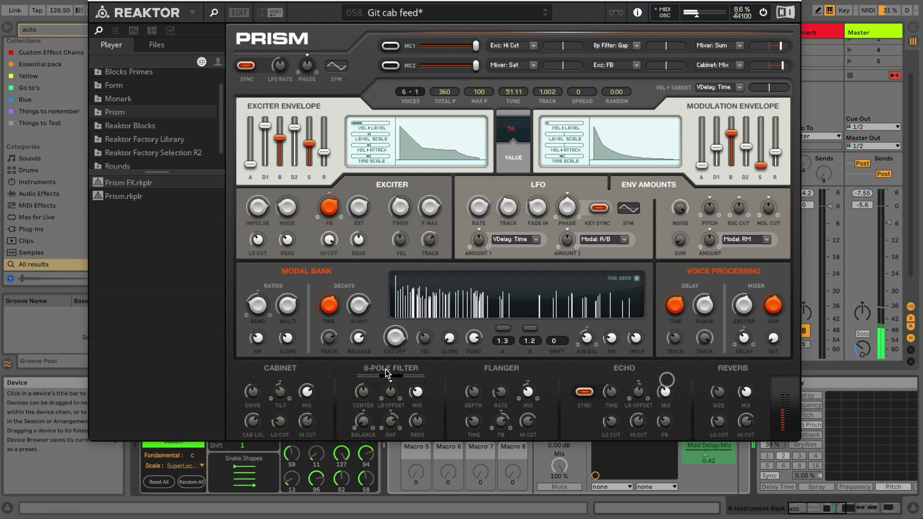
Step: Add the modal bank's Multi dial to the Reaktor device parameters, set it to 0.665 and close the plugin window
left_click(288, 306)
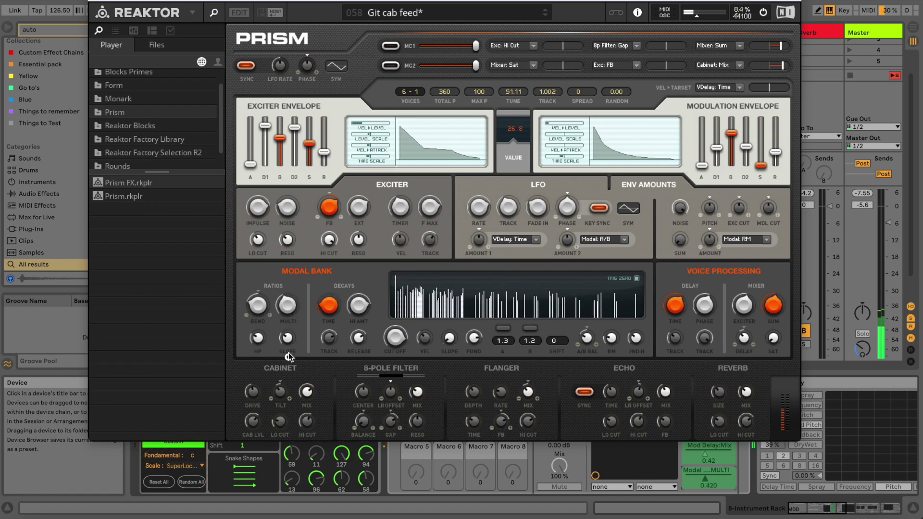
left_click_drag(289, 307, 289, 302)
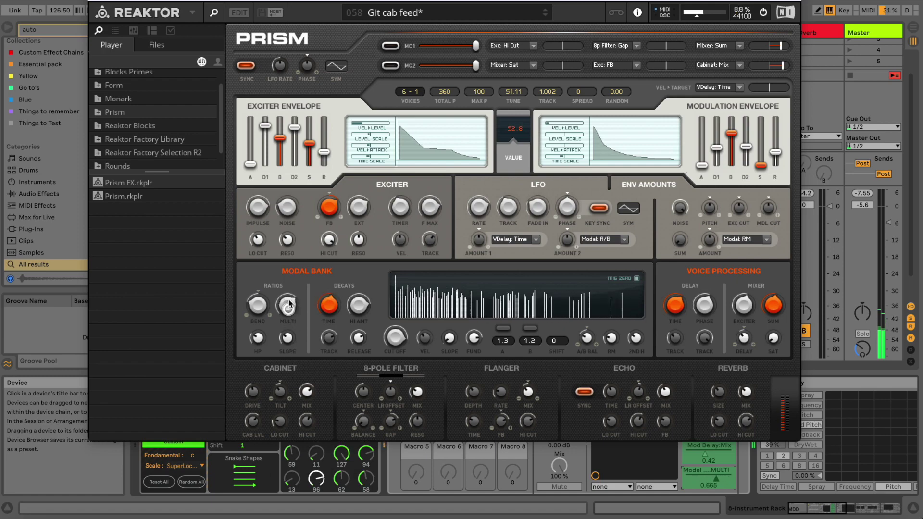
left_click(95, 2)
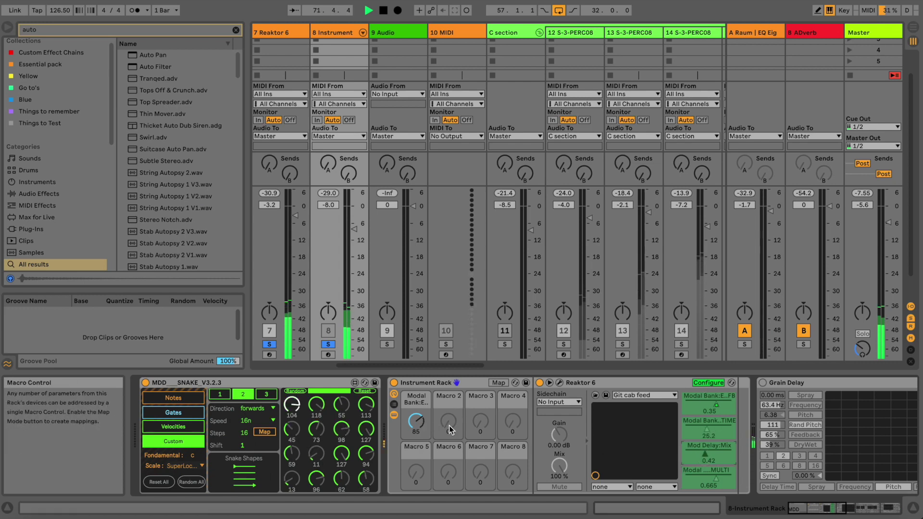
Step: Map the Mod Delay Mix parameter to the same macro as the Modal Bank FB parameter
right_click(702, 453)
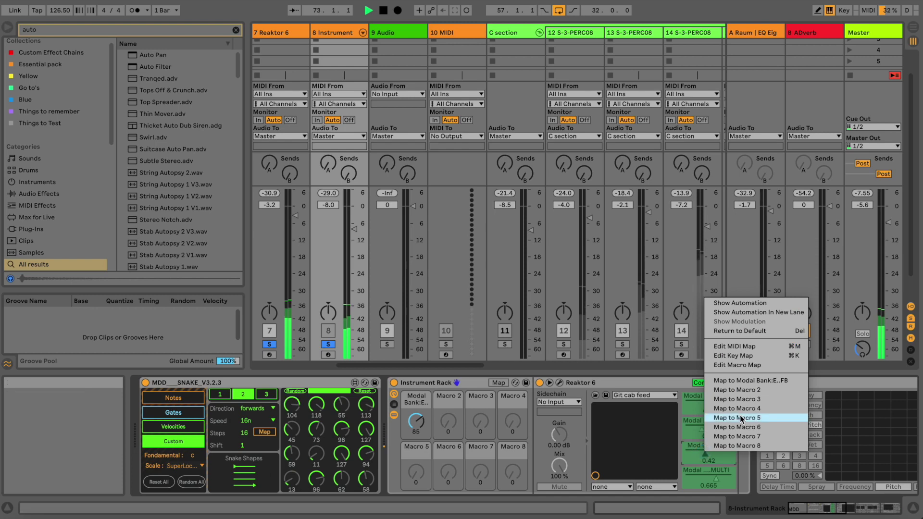
left_click(738, 382)
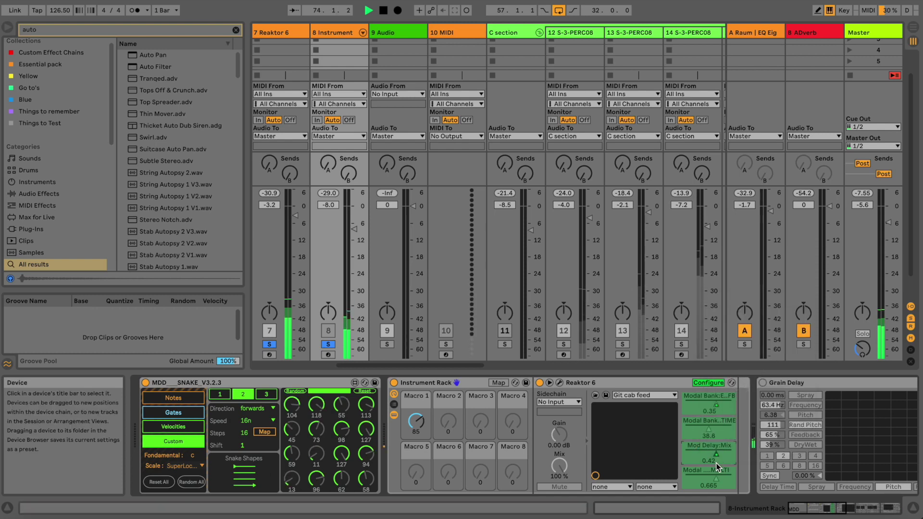
Step: Map the Modal Bank Multi parameter to Macro 1 and turn that macro down to about 68
right_click(713, 475)
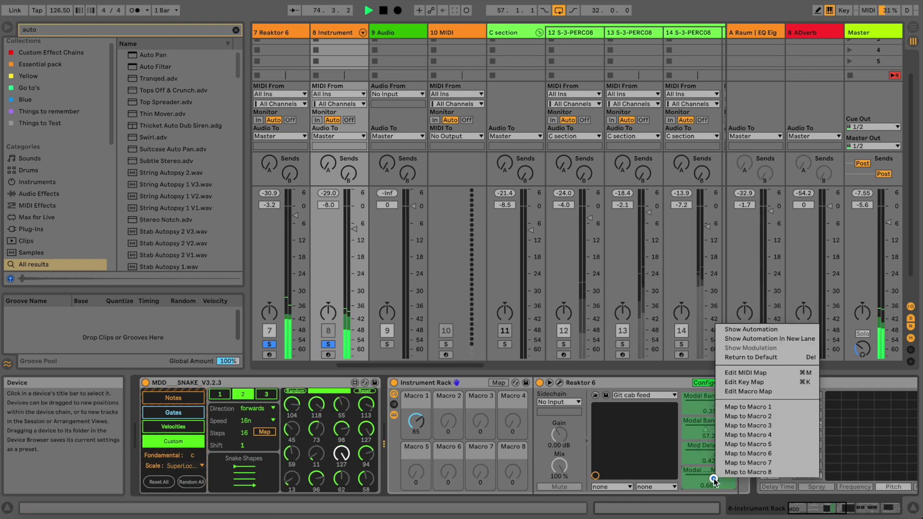
left_click(729, 407)
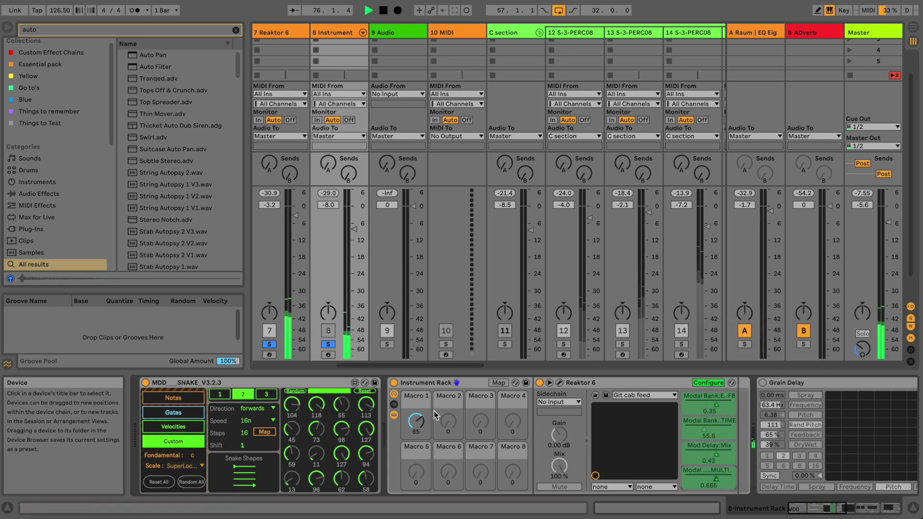
left_click_drag(415, 421, 416, 464)
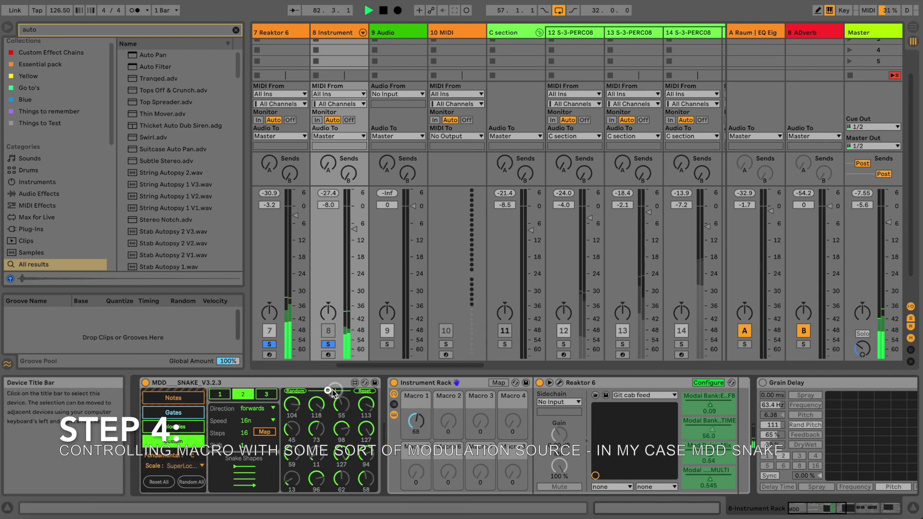
Step: Map Snake's second custom sequencer to Macro 1 of the Instrument Rack and randomize its step values
left_click(265, 431)
left_click(414, 422)
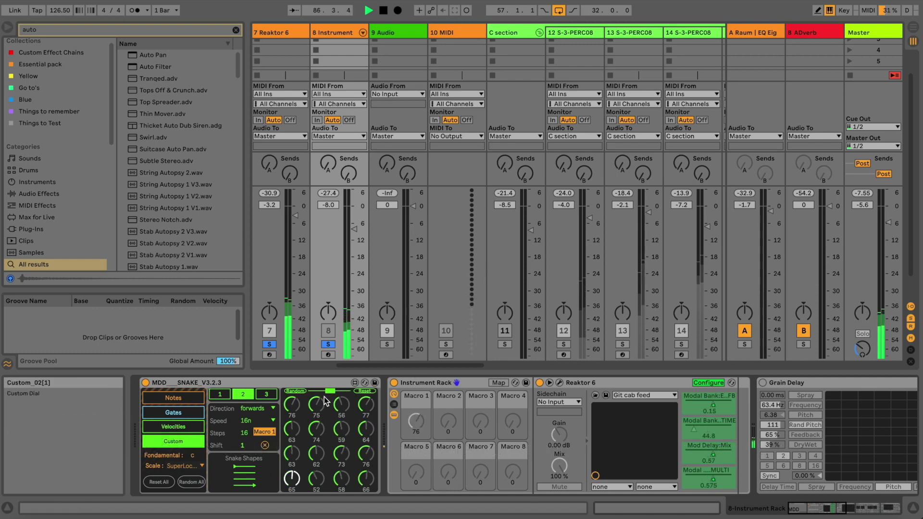
left_click(295, 391)
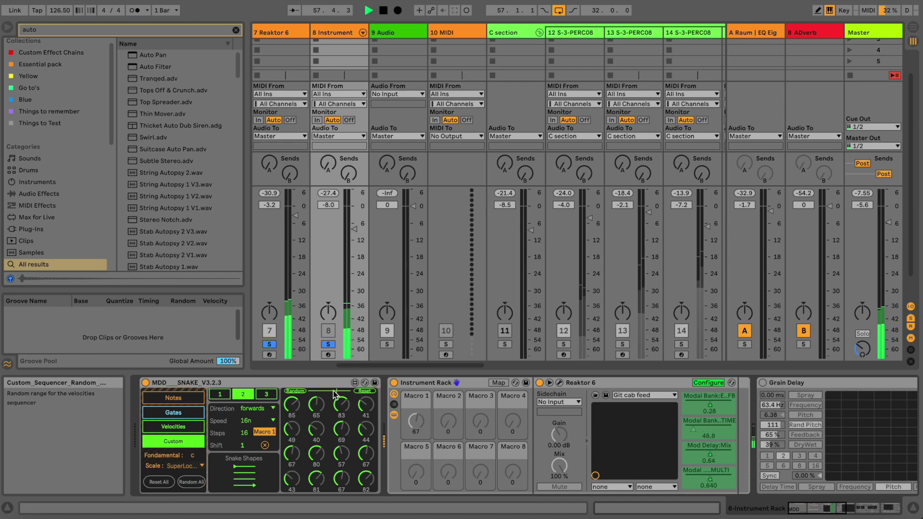
left_click(297, 391)
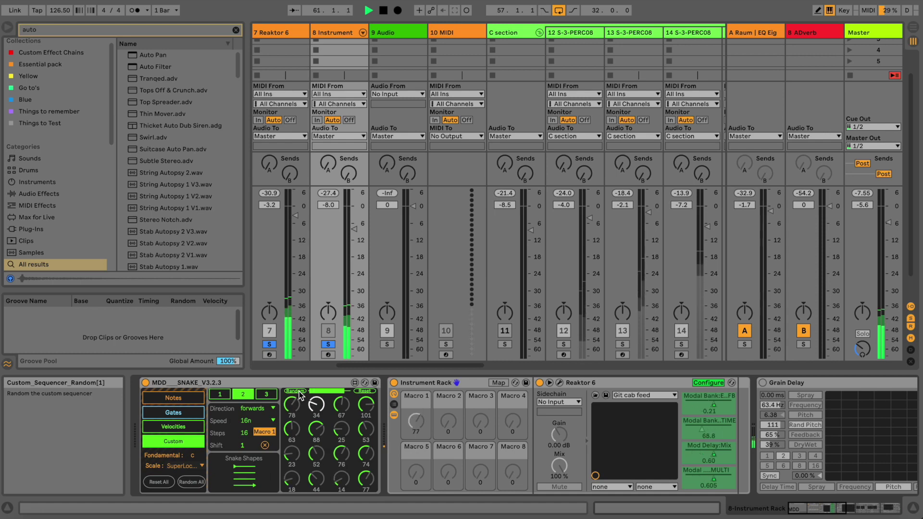
Step: Switch Snake's custom sequencer to the diagonal snake shape and raise the Instrument track's volume to -7.8 dB
left_click(259, 409)
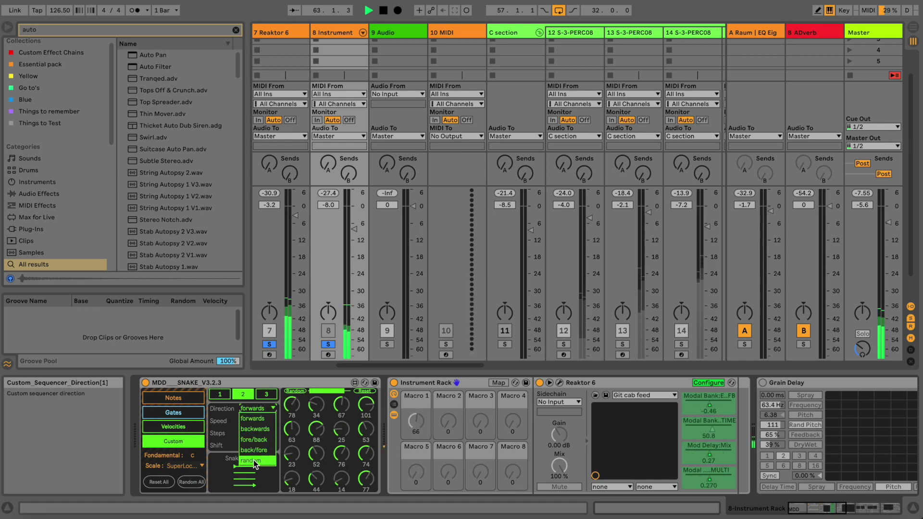
left_click(249, 481)
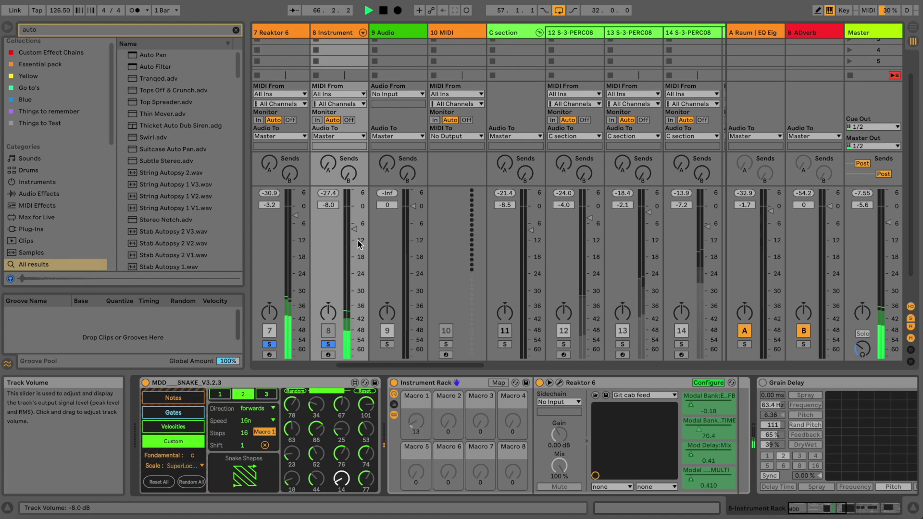
left_click_drag(356, 232, 354, 233)
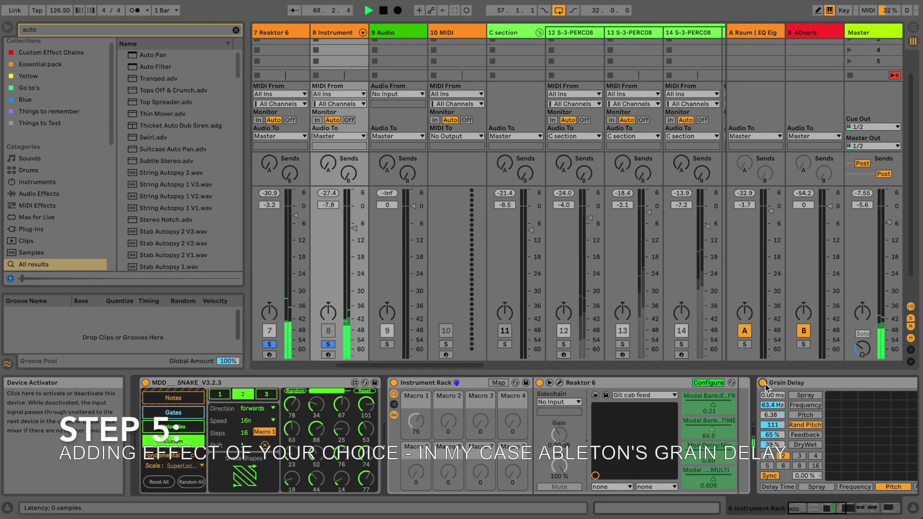
Step: Adjust the Grain Delay's DryWet mix, trying 22 % before settling on a higher value
left_click_drag(852, 508, 863, 511)
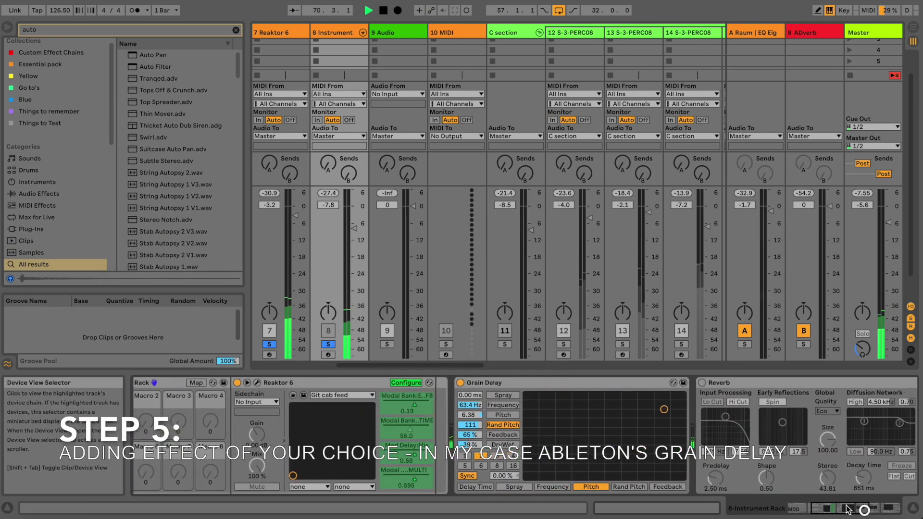
left_click_drag(474, 445, 474, 443)
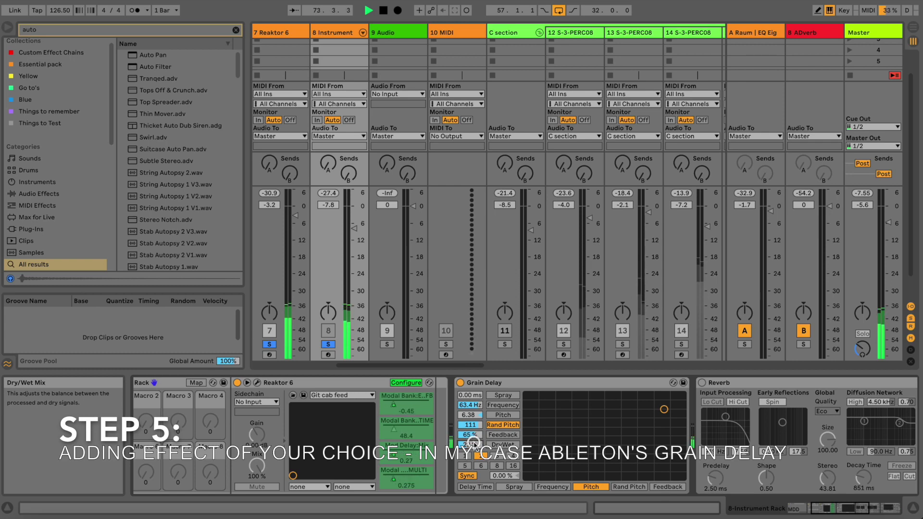
scroll(474, 445, "left", 3)
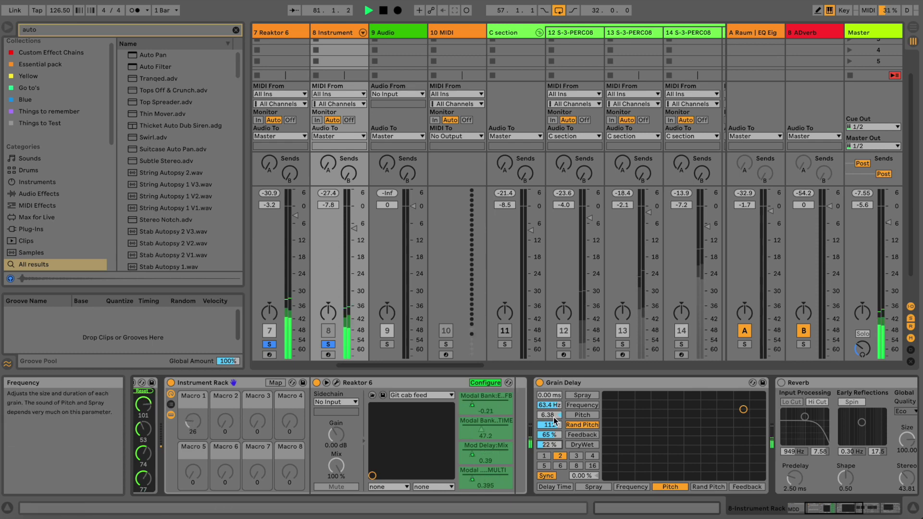
left_click_drag(549, 442, 549, 442)
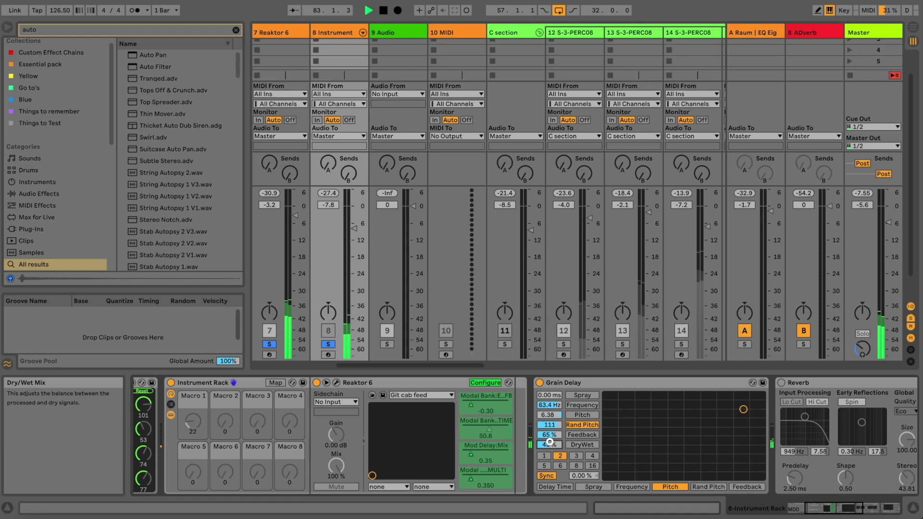
Step: Search the browser for "lfo" and insert the LFO.amxd audio effect directly before Grain Delay
left_click(570, 384)
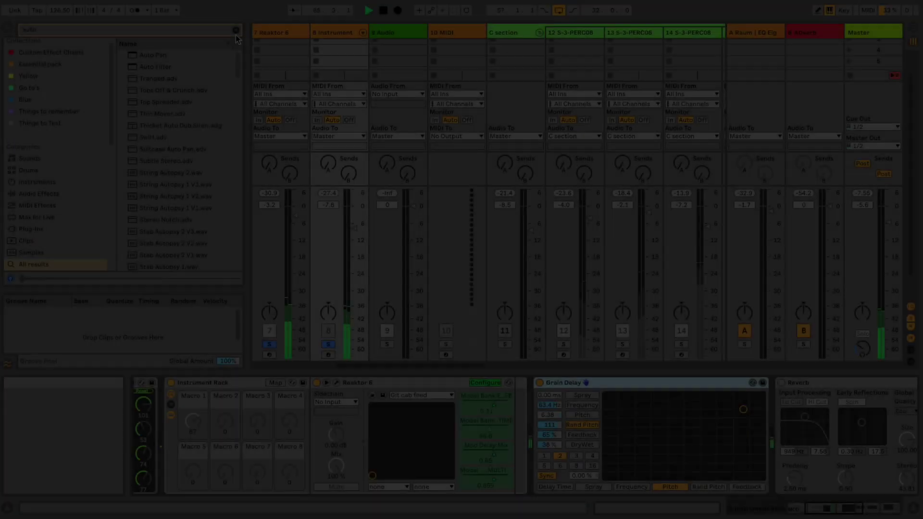
left_click(235, 31)
type("lfo")
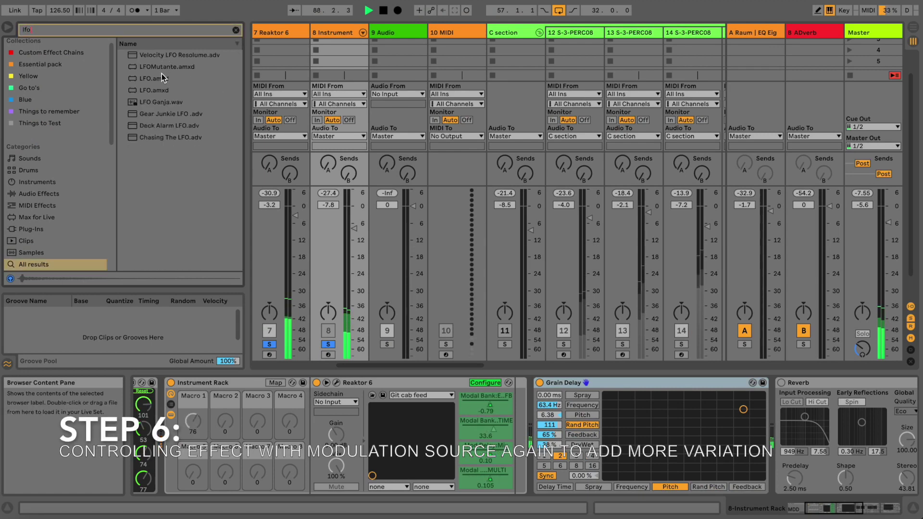
left_click_drag(158, 88, 532, 422)
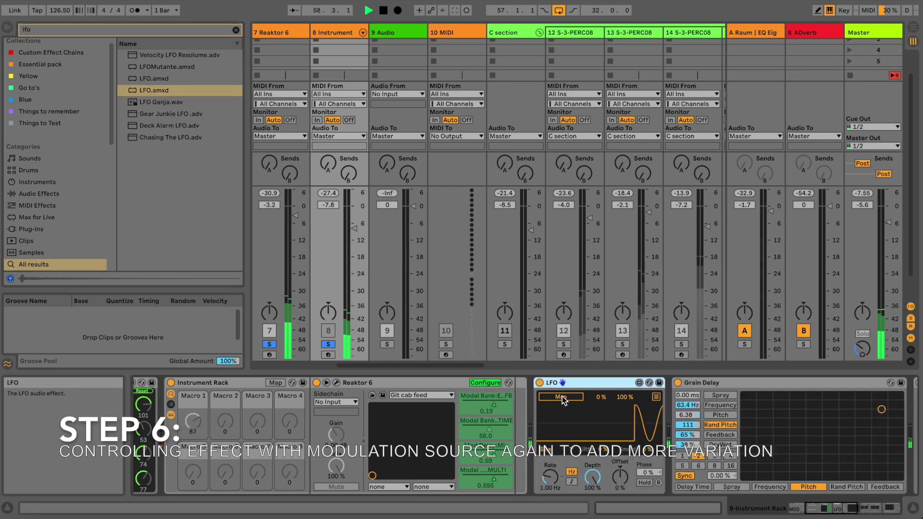
Step: Map the LFO to Grain Delay's DryWet parameter with a modulation range of 43 % to 57 %
left_click(720, 444)
left_click_drag(627, 396, 630, 423)
left_click_drag(600, 396, 599, 368)
Step: Set the LFO to a Square waveform with a beat-synced rate of 2 and a depth of 37 %
left_click(558, 449)
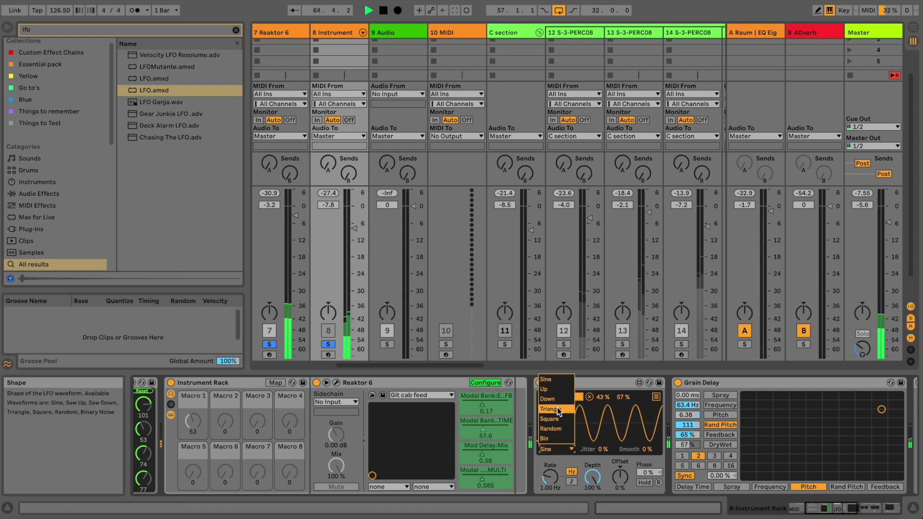
left_click(557, 419)
left_click(571, 481)
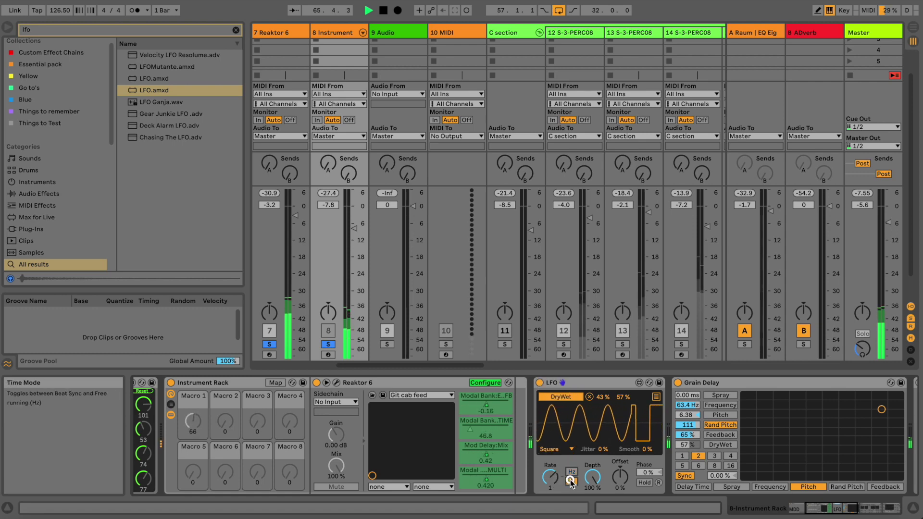
left_click_drag(552, 478, 552, 437)
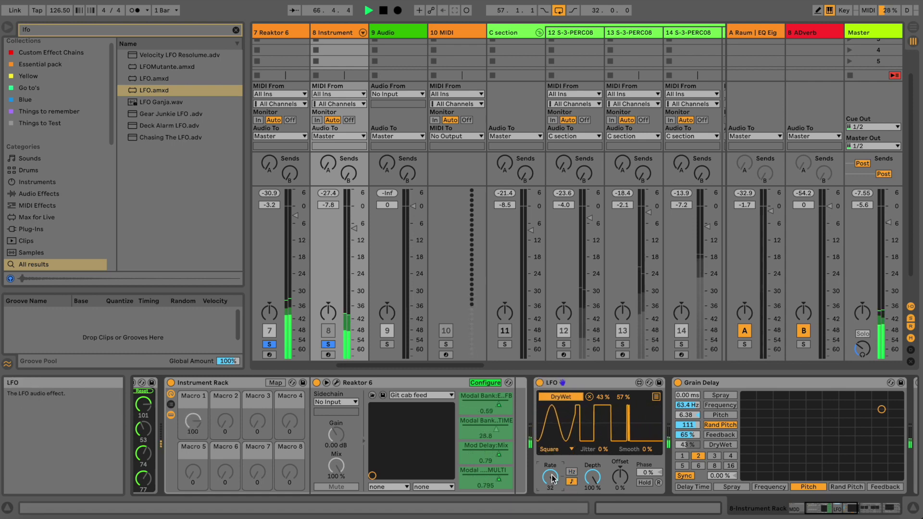
left_click_drag(552, 478, 595, 484)
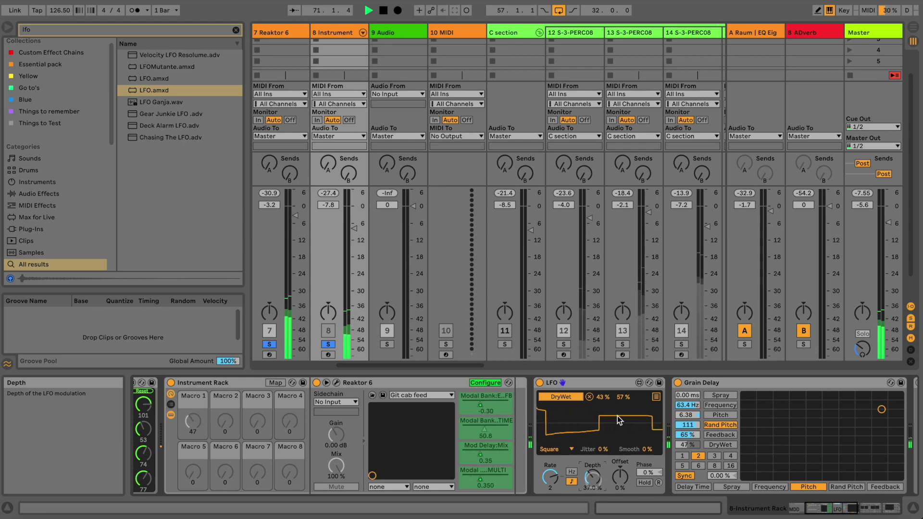
Step: Refine the LFO to a DryWet range of 29 % to 47 %, a Bin waveform, rate 1/2 and depth 9.45 %
mouse_move(604, 398)
left_mouse_down()
mouse_move(604, 412)
mouse_move(603, 399)
left_mouse_up()
left_click(621, 399)
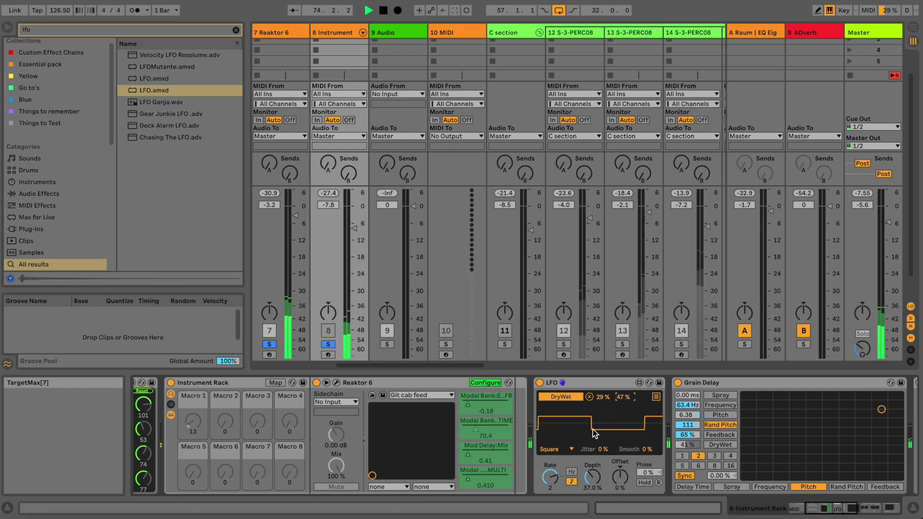
left_click(563, 450)
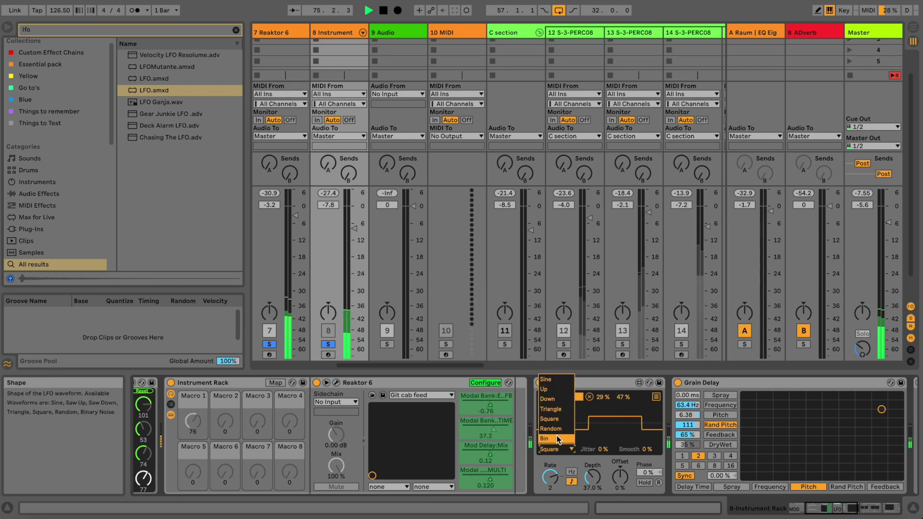
left_click(557, 437)
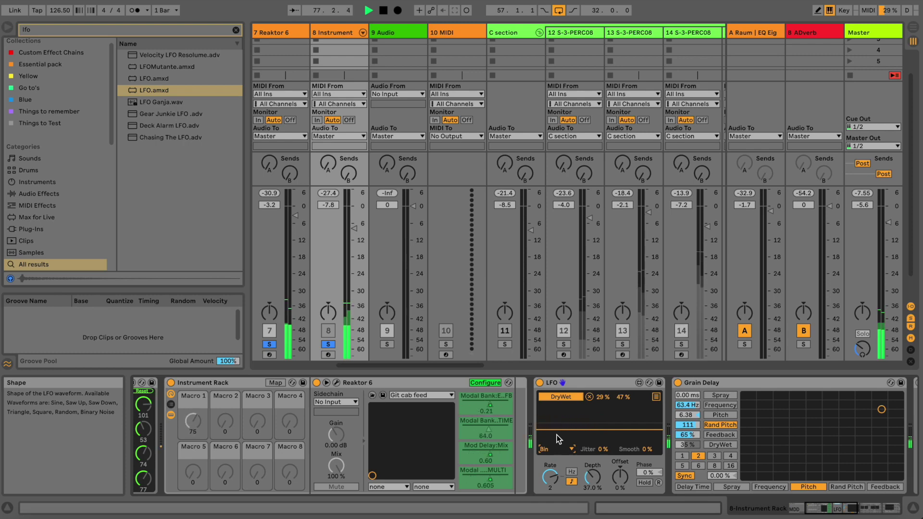
left_click_drag(551, 489, 551, 476)
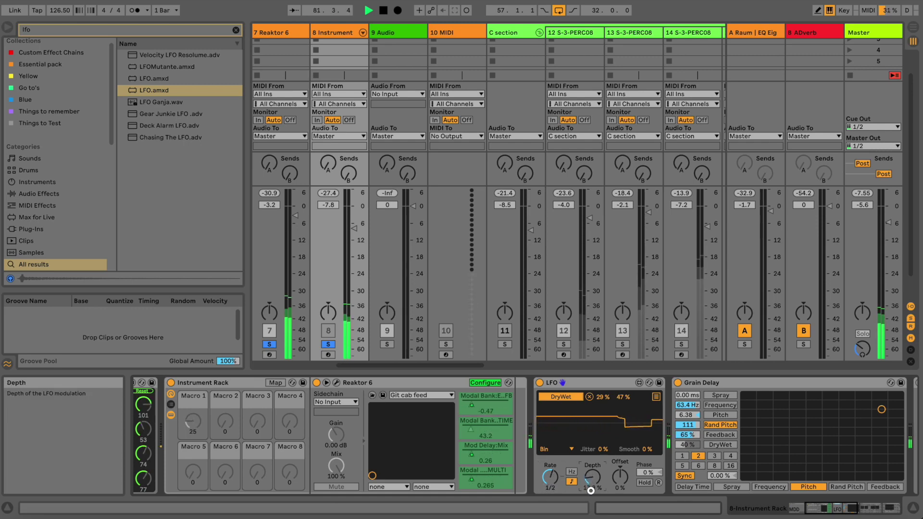
left_click_drag(590, 491, 592, 497)
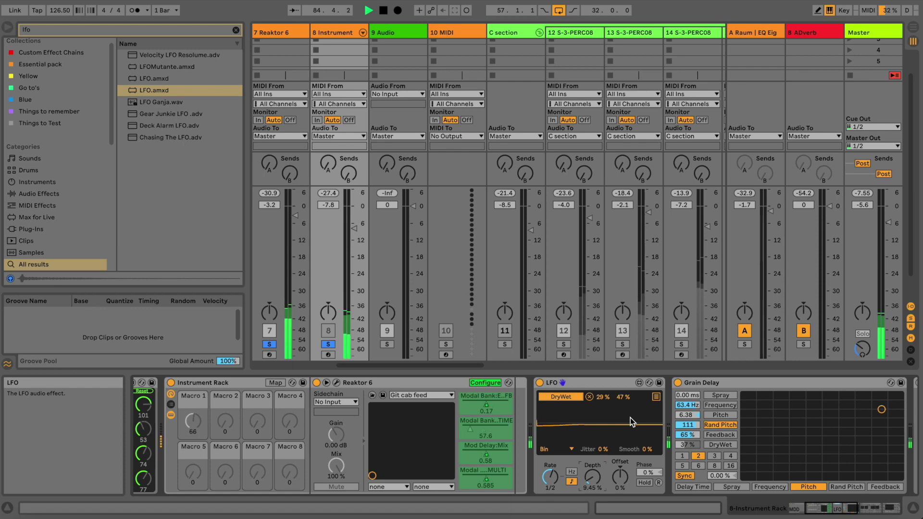
Step: Try out Grain Delay's Spray amount and set its Pitch to 5.62
left_click_drag(681, 397, 681, 394)
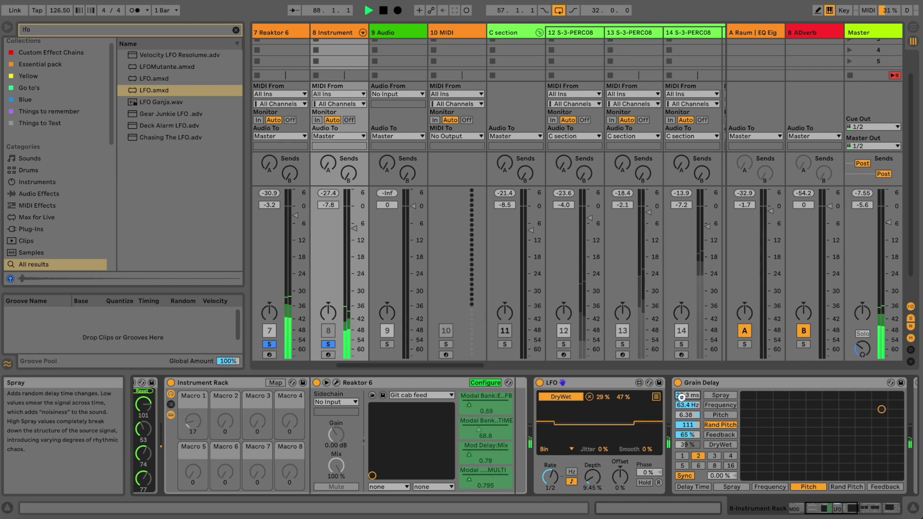
left_click(690, 416)
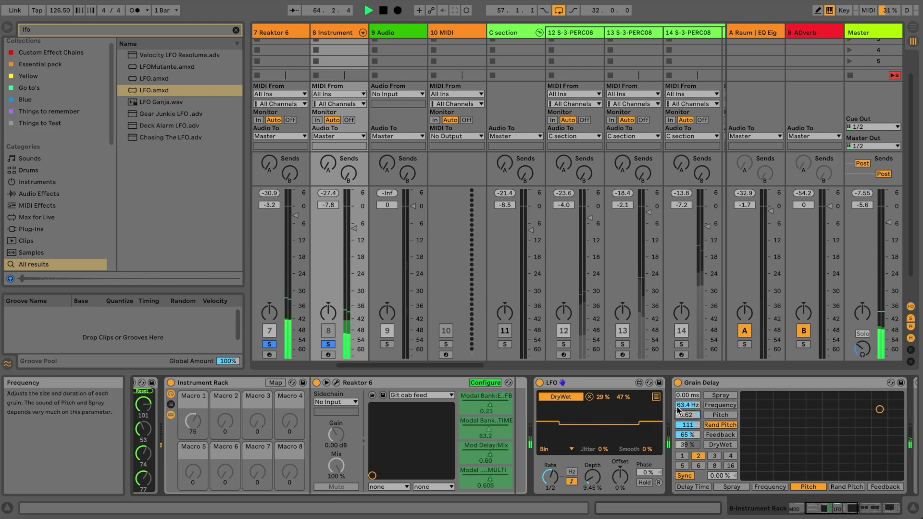
Step: Map the LFO's second target to Grain Delay's Pitch with a range of 32 % to 71 %, and hide the multimap list
left_click(656, 397)
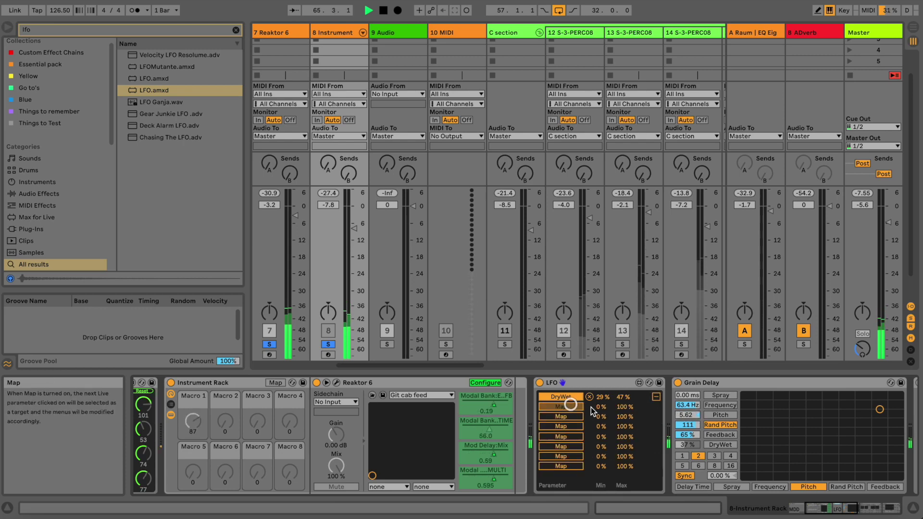
left_click(685, 413)
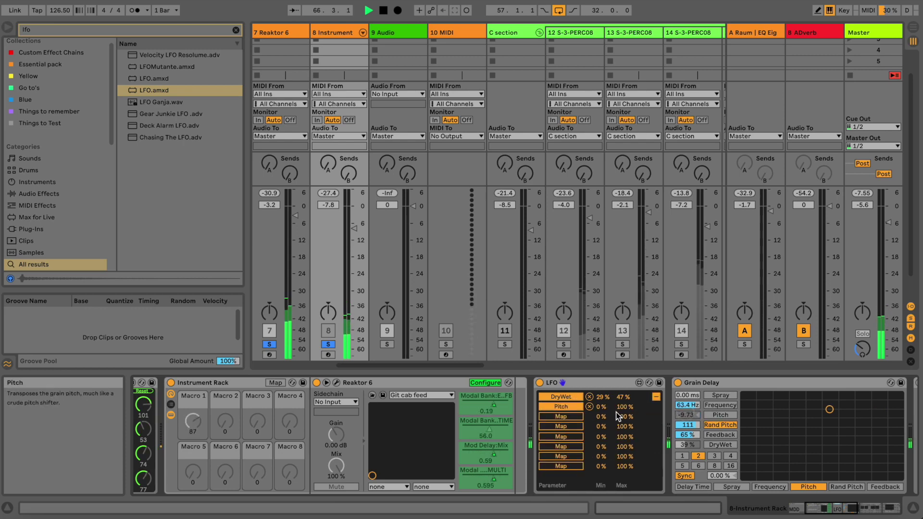
left_click_drag(601, 406, 605, 395)
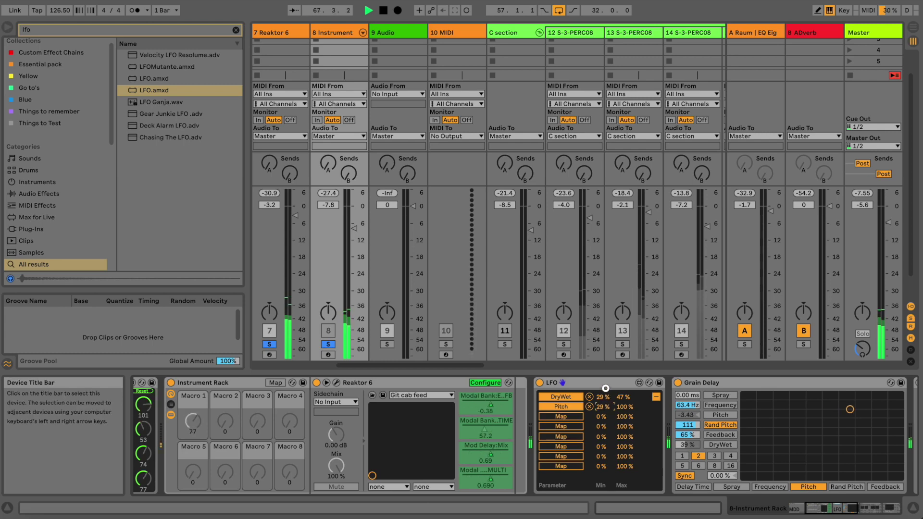
left_click_drag(605, 436, 605, 424)
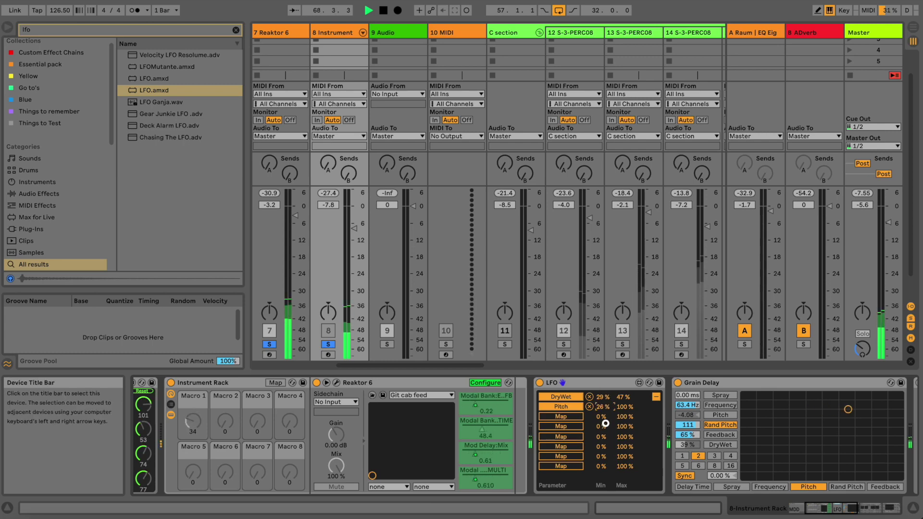
mouse_move(623, 408)
left_mouse_down()
mouse_move(625, 422)
mouse_move(626, 410)
left_mouse_up()
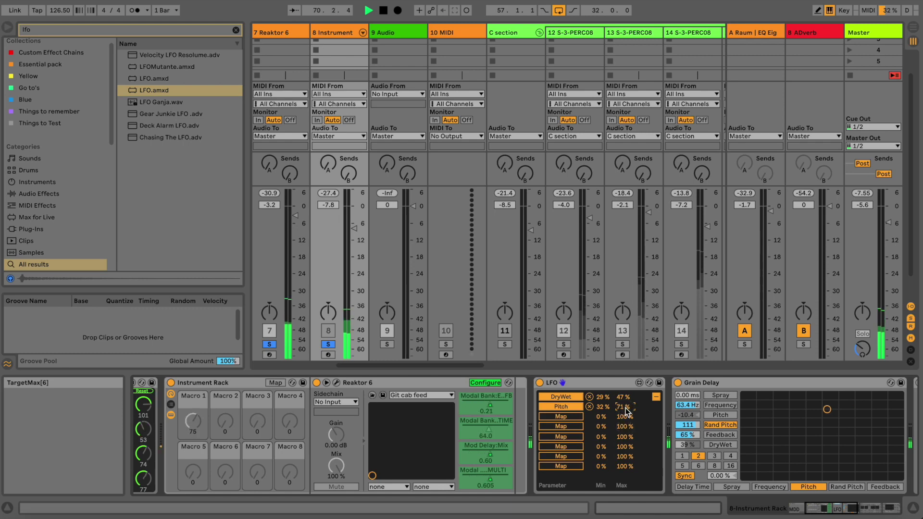
left_click(655, 396)
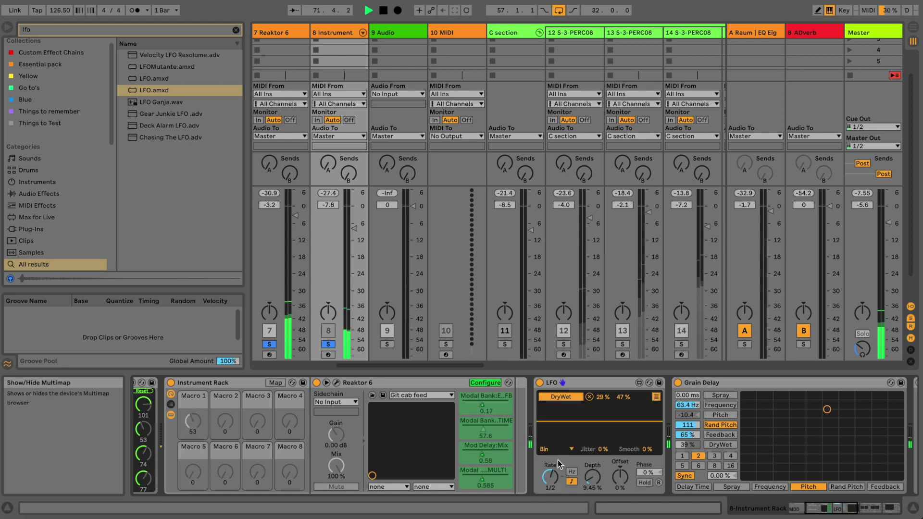
Step: Readjust the LFO's modulation depth
mouse_move(581, 480)
left_mouse_down()
mouse_move(582, 435)
mouse_move(590, 477)
left_mouse_up()
double_click(590, 476)
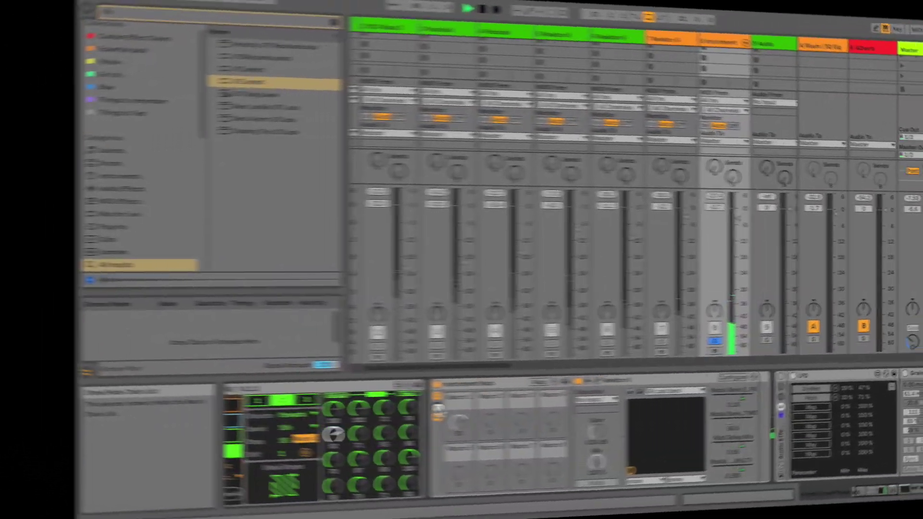
Step: Show the Instrument Rack's chain list and duplicate its Reaktor 6 chain
left_click(439, 408)
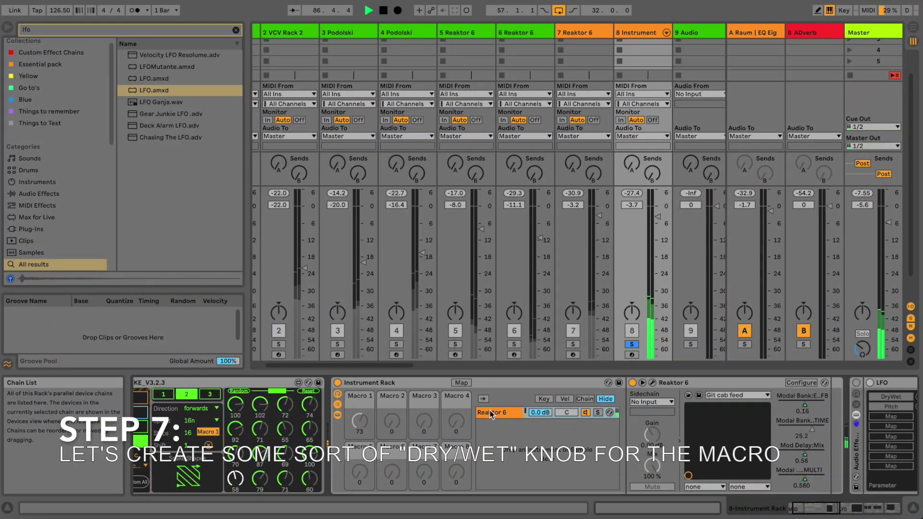
left_click(489, 411)
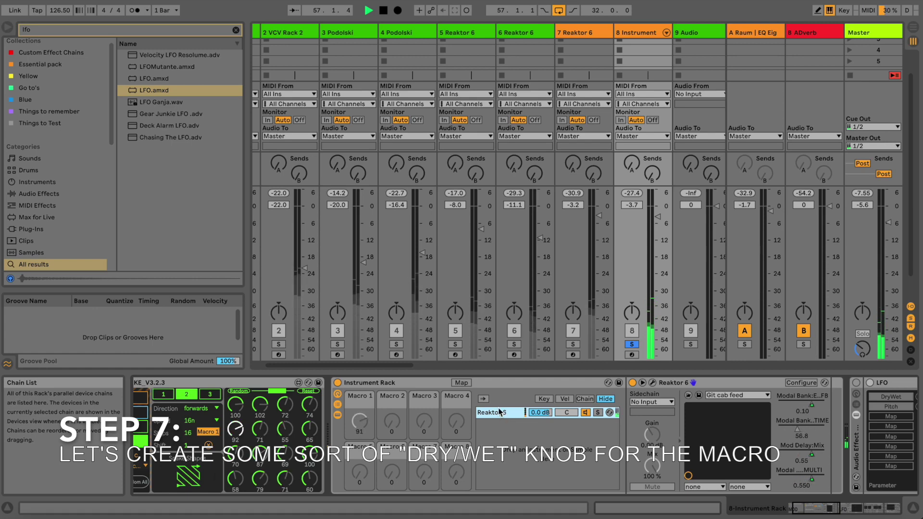
key("ctrl+d")
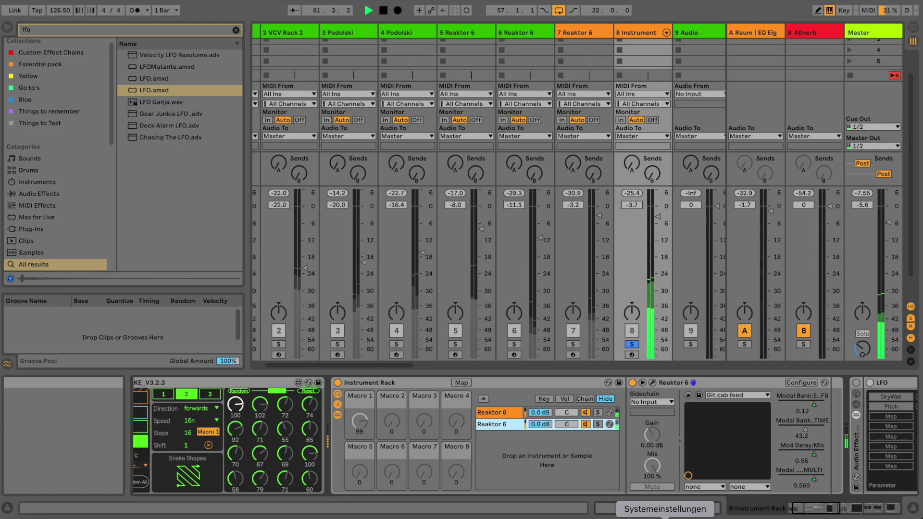
Step: Show the chain zones, extend both Reaktor 6 zones over 0 to 127 and crossfade them in opposite directions
left_click(584, 399)
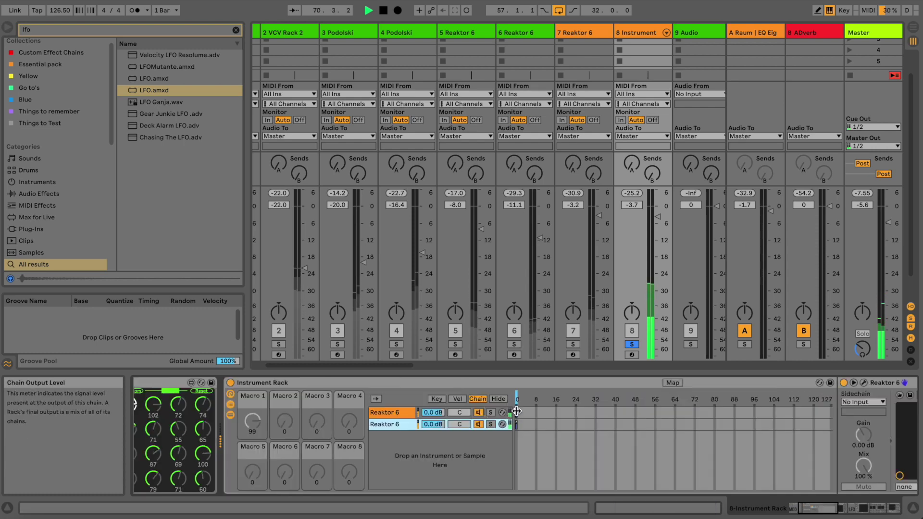
left_click_drag(517, 412, 882, 428)
left_click_drag(520, 427, 849, 434)
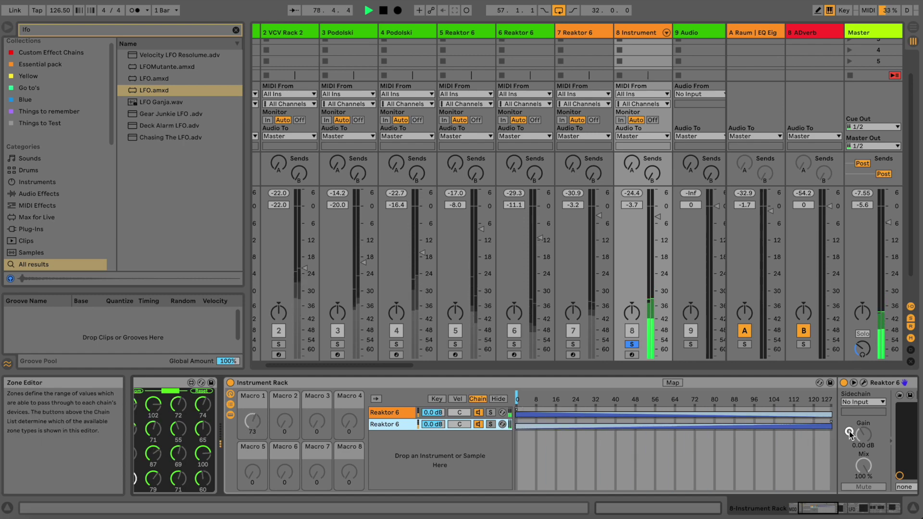
Step: Try out the chain selector on the zone ruler and map it to Macro 1
left_click(382, 412)
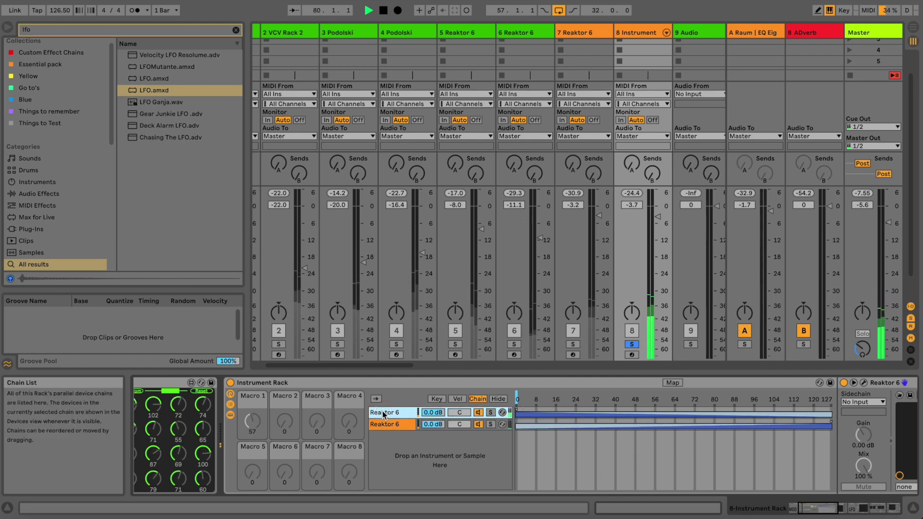
left_click(553, 396)
left_click(554, 396)
left_click_drag(553, 396, 521, 400)
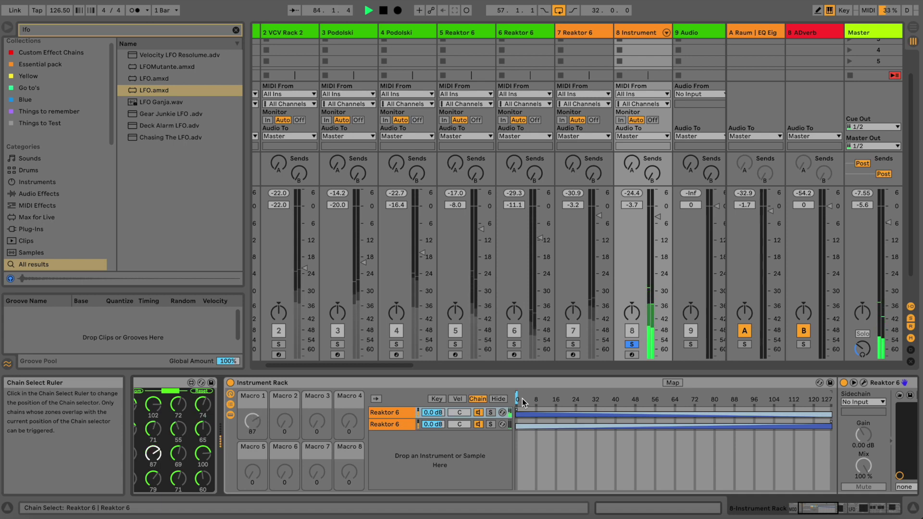
right_click(522, 398)
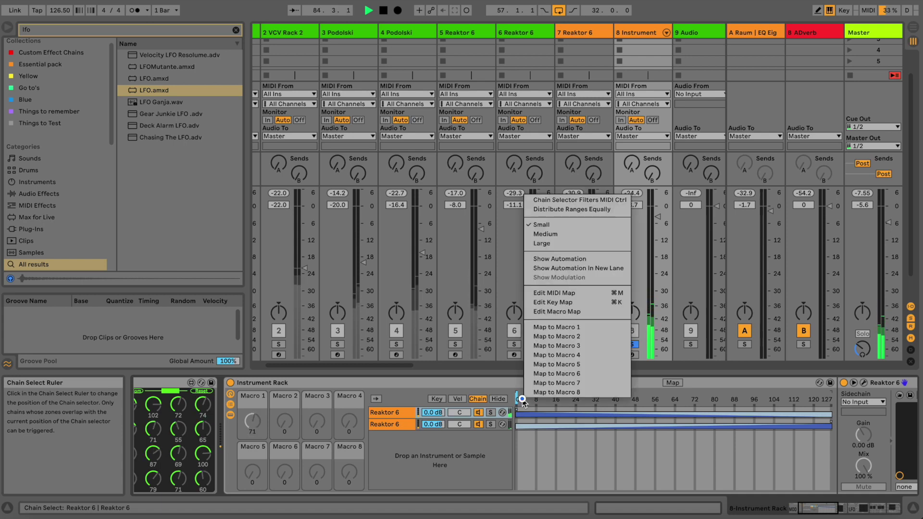
left_click(561, 329)
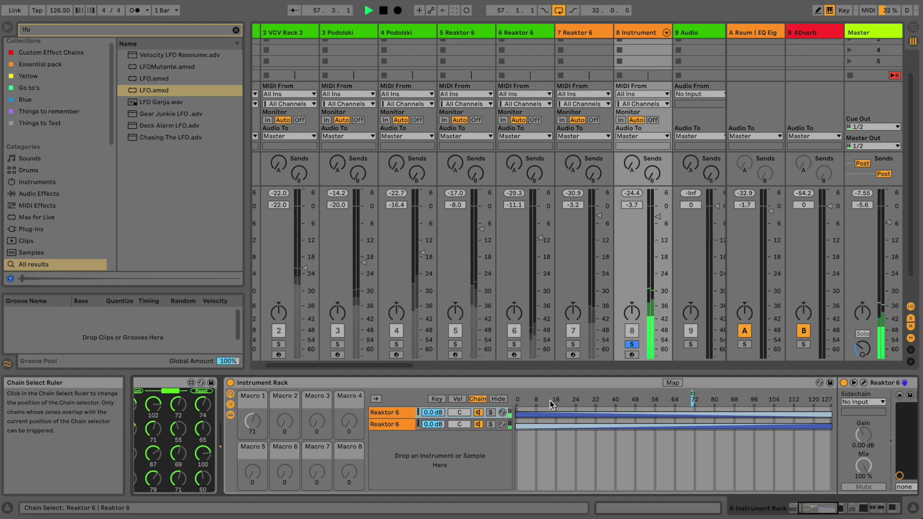
Step: Turn on parameter configuration for the duplicated chain's Reaktor 6 and dismiss the plug-in's own window
left_click(405, 412)
left_click(392, 425)
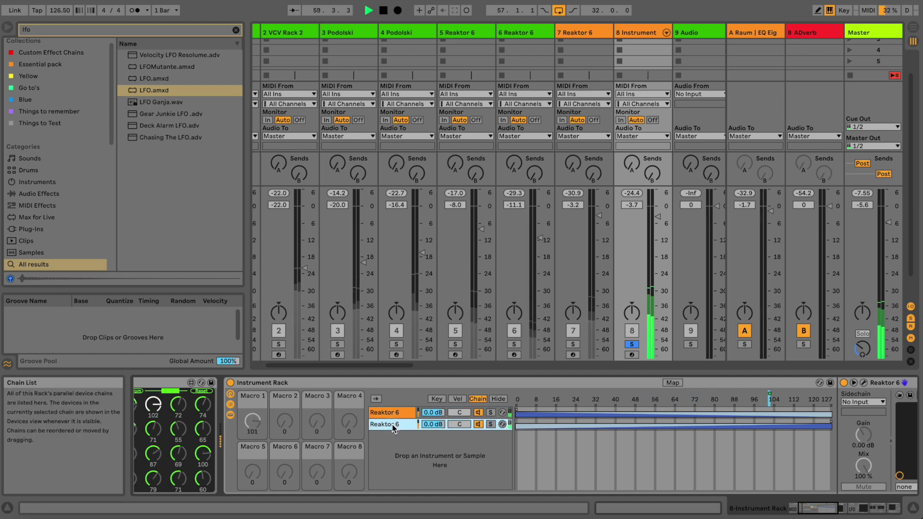
left_click(824, 507)
left_click(728, 400)
left_click_drag(729, 383, 730, 402)
left_click(728, 402)
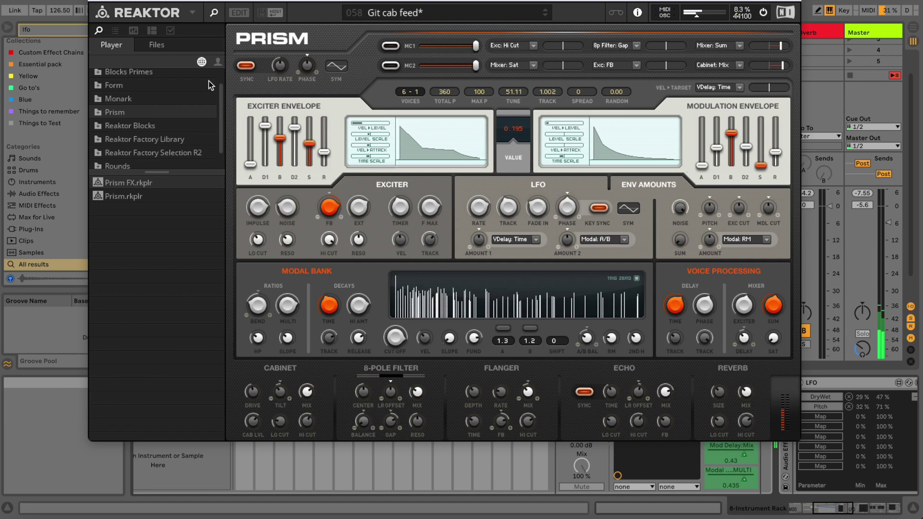
left_click(93, 1)
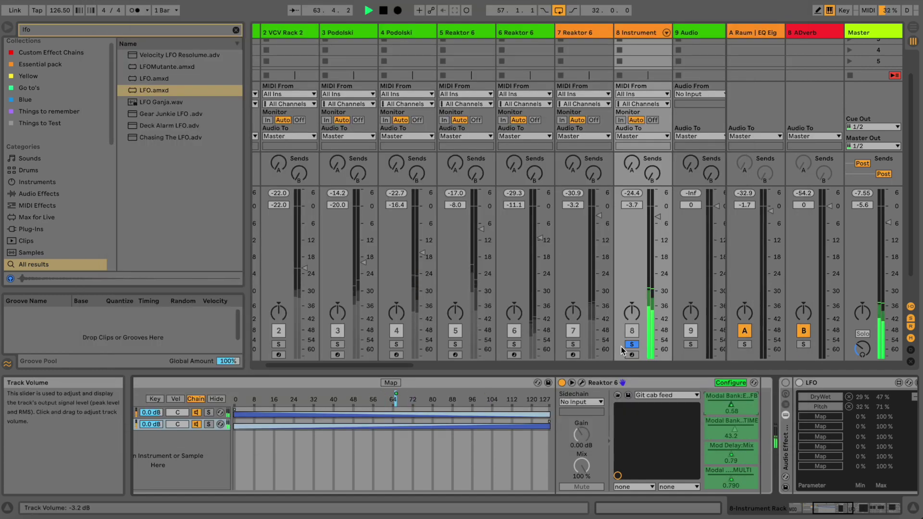
Step: Delete all four configured Modal parameters from the duplicated Reaktor 6 and leave configuration mode
left_click(731, 400)
key("Delete")
left_click(544, 281)
left_click(728, 409)
key("Delete")
key("Delete")
left_click(563, 282)
key("Delete")
left_click(579, 281)
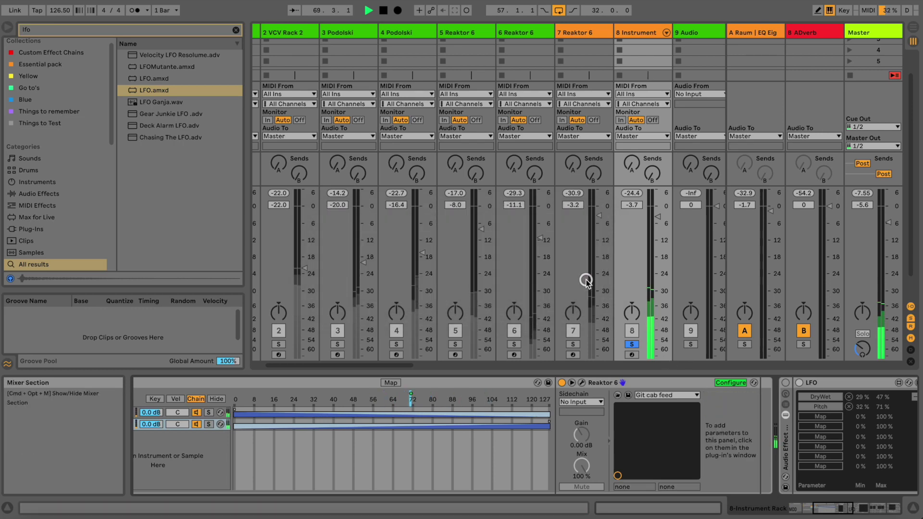
left_click(728, 383)
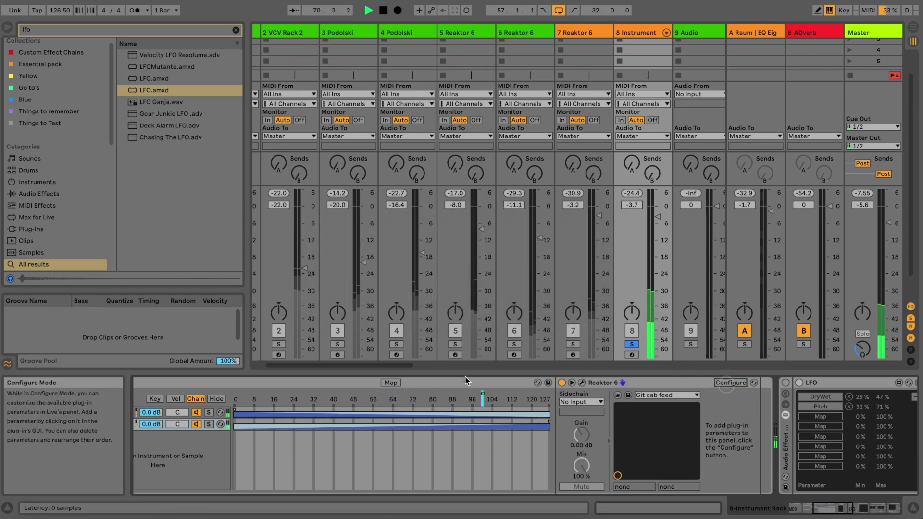
Step: Rename the upper Reaktor 6 chain to WET and the duplicated lower chain to DRY
left_click(823, 506)
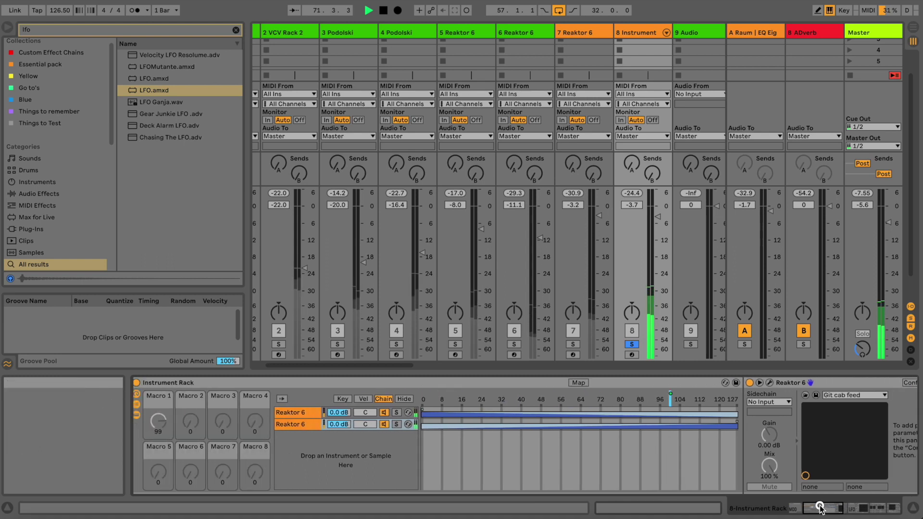
left_click(299, 424)
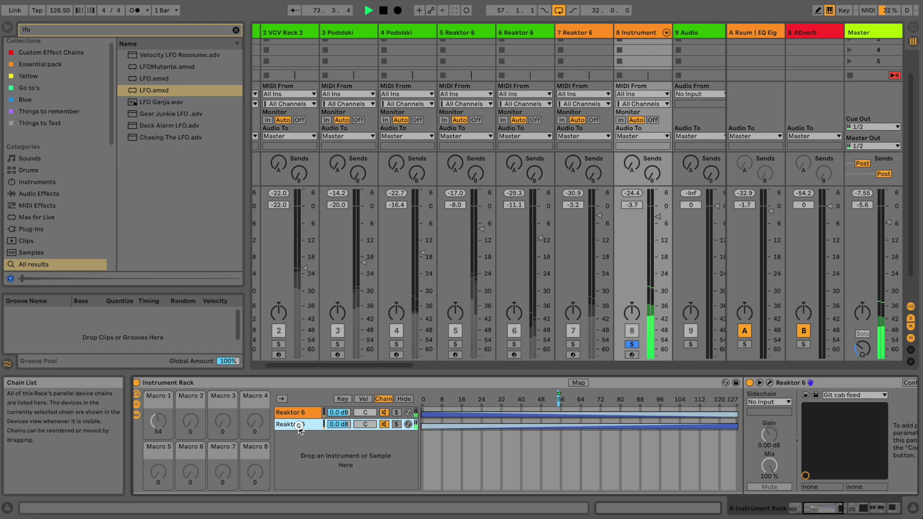
left_click(299, 416)
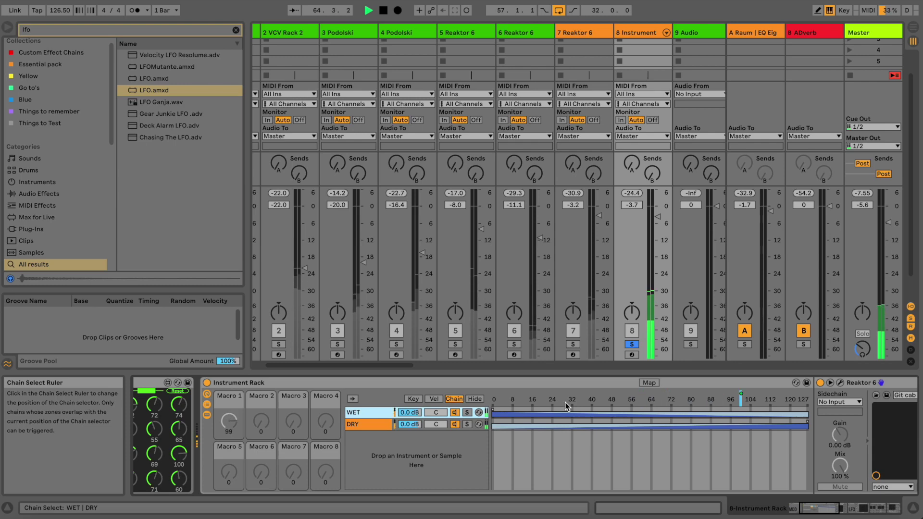
Step: Audition track 7 in solo, setting its volume to -2.0 dB and Reaktor's Modal Bank TIME to 86.8, and unsolo it
left_click(572, 344)
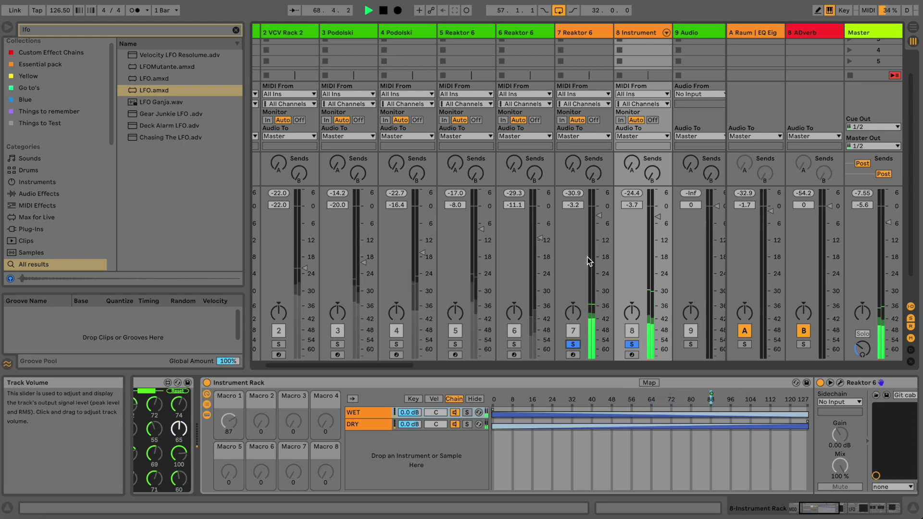
double_click(599, 215)
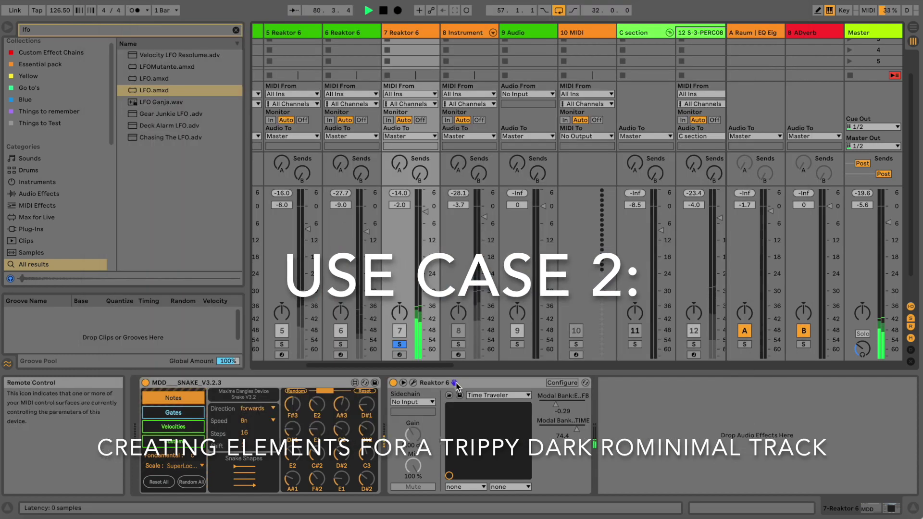
mouse_move(575, 428)
left_mouse_down()
mouse_move(539, 429)
mouse_move(585, 428)
left_mouse_up()
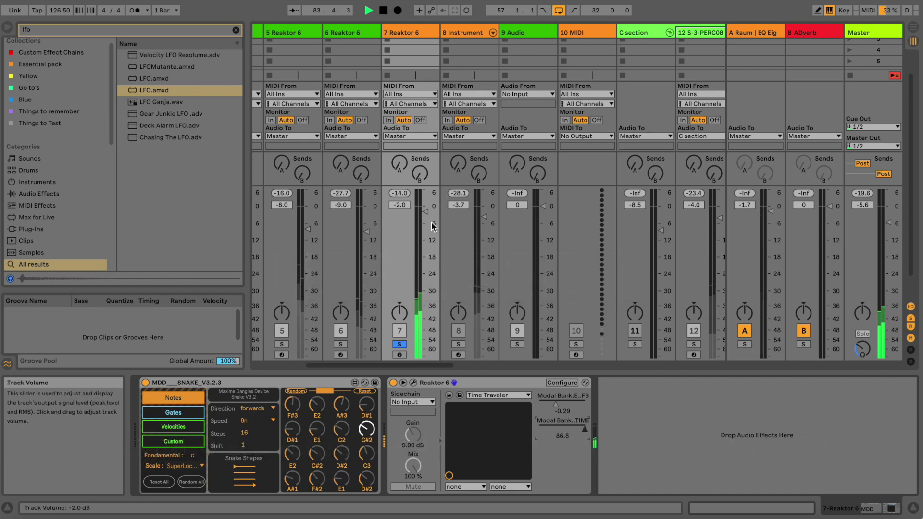
left_click(399, 344)
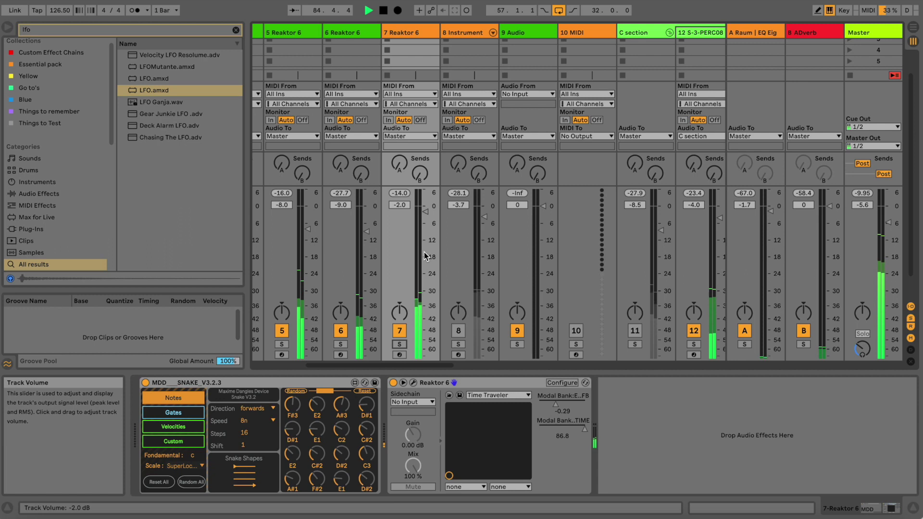
Step: Adjust the volume of track 7 against the full mix to -1.5 dB
left_click_drag(429, 212, 423, 208)
key("XF86AudioRaiseVolume")
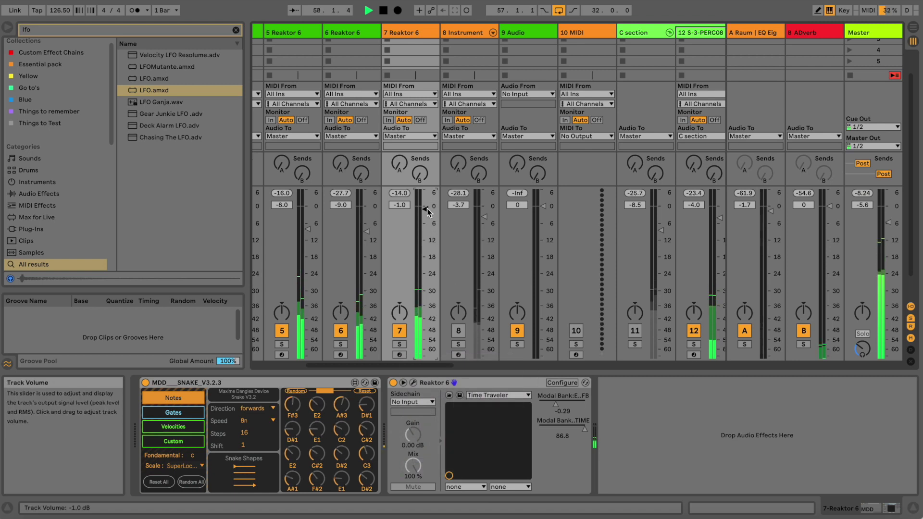
left_click_drag(427, 208, 427, 212)
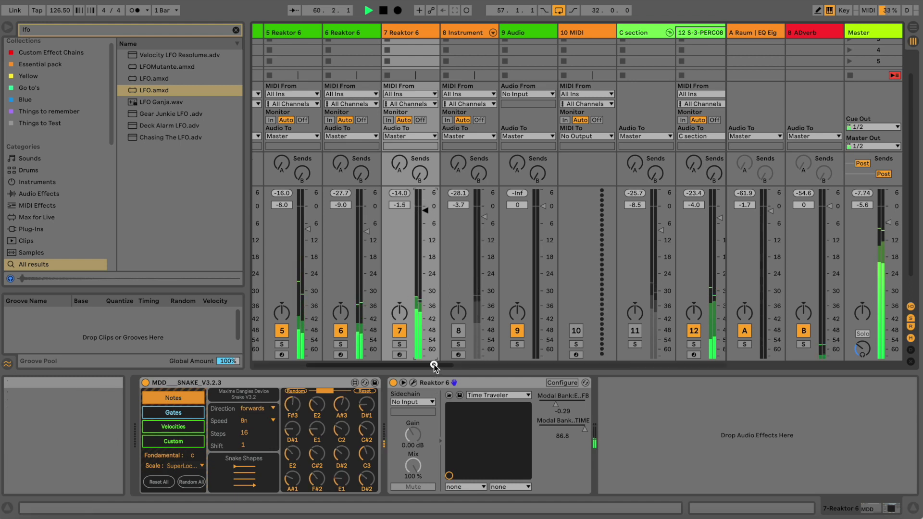
Step: Mute tracks 1, 2 and 3
left_click_drag(433, 364, 428, 366)
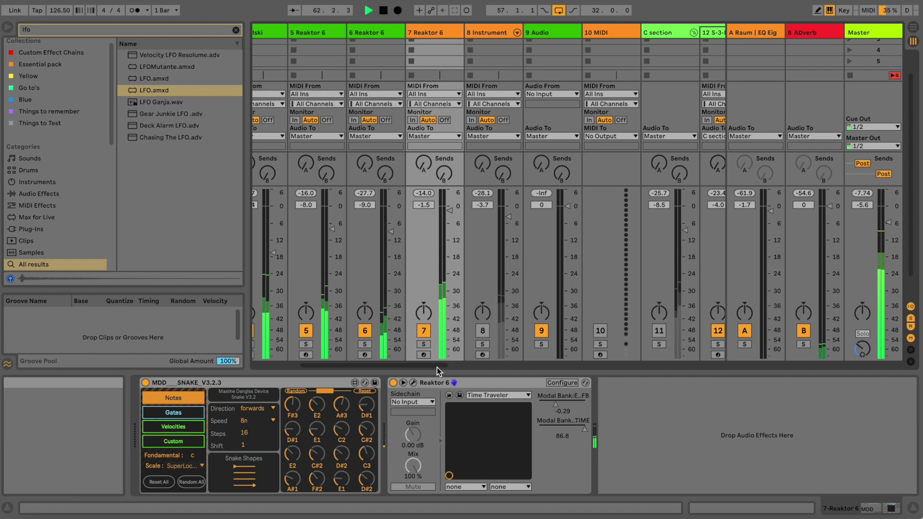
left_click_drag(434, 366, 354, 365)
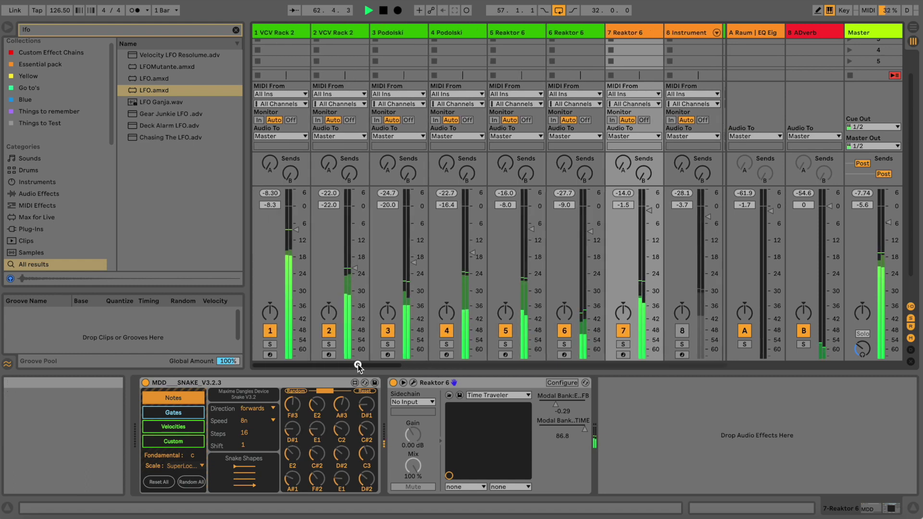
left_click(267, 331)
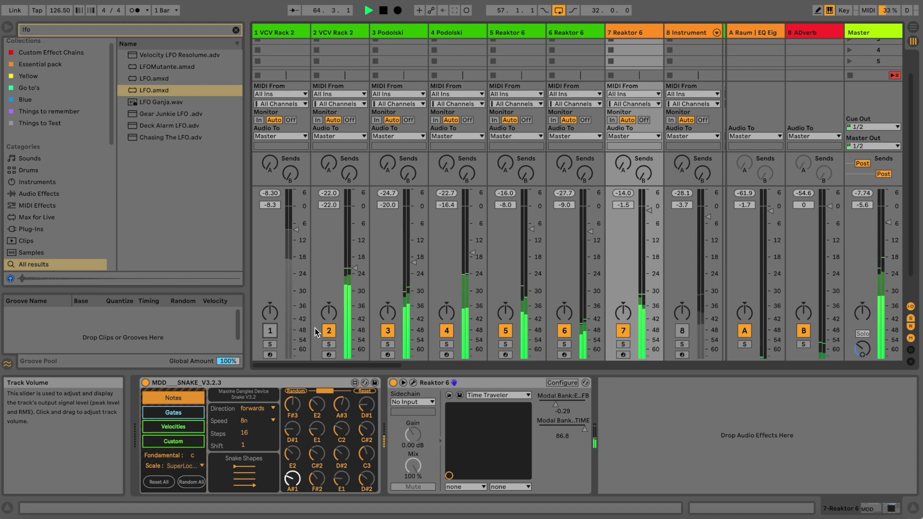
left_click(330, 332)
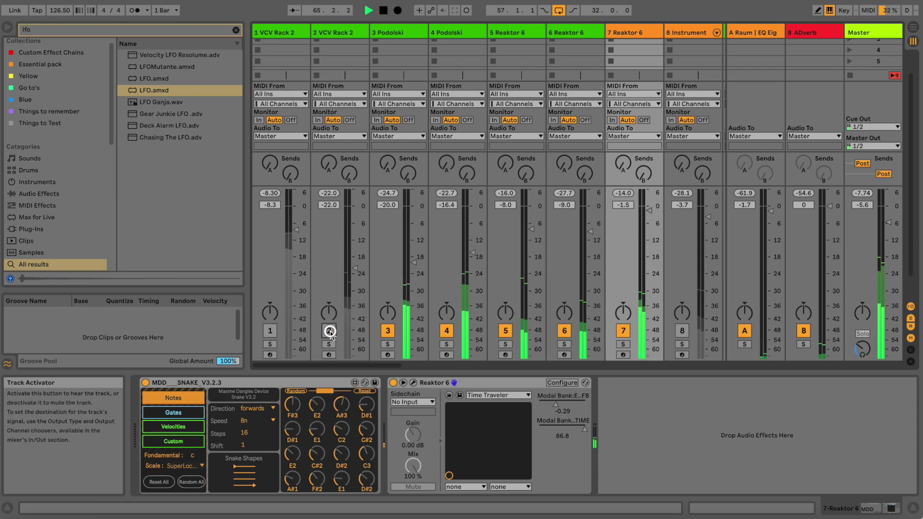
left_click(389, 332)
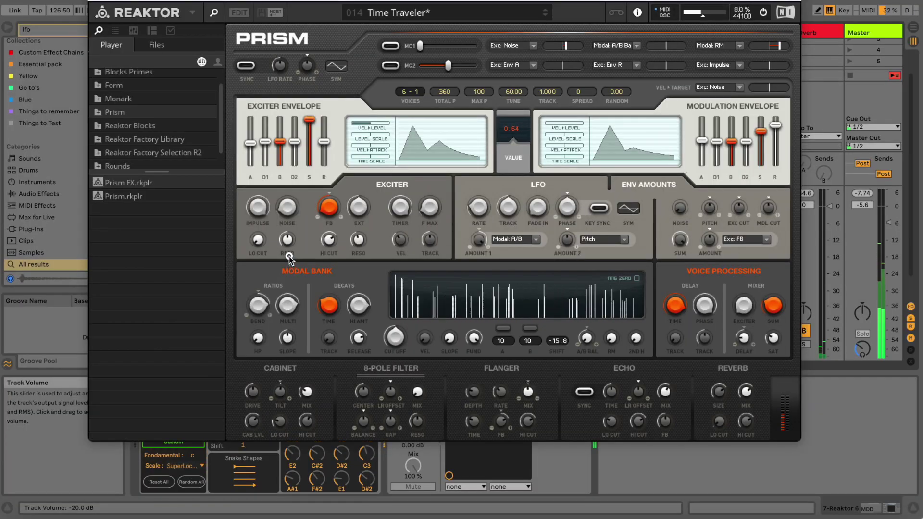
Step: Set track 7's Prism Modal Bank to A 15.8, B 18.1 and Shift -15, and close the plug-in window
left_click_drag(500, 341, 505, 311)
left_click_drag(537, 341, 539, 293)
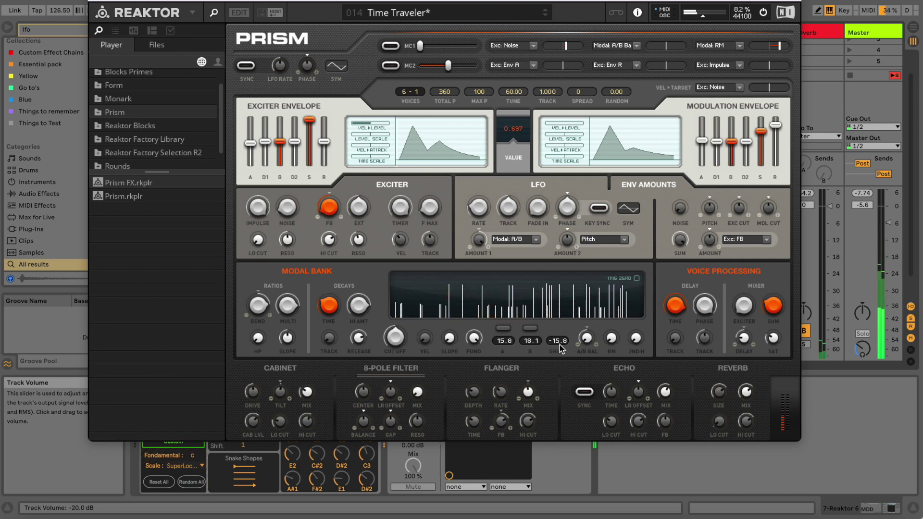
mouse_move(551, 342)
left_mouse_down()
mouse_move(552, 255)
mouse_move(552, 341)
left_mouse_up()
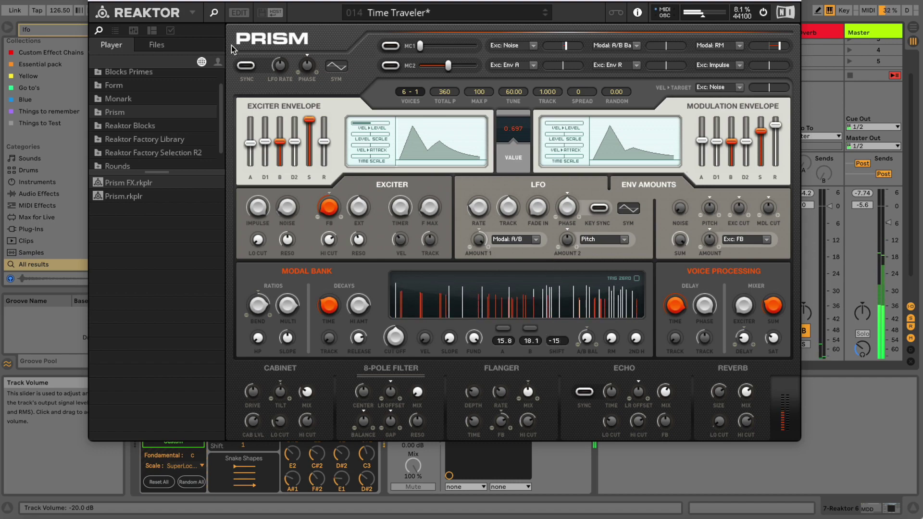
left_click(92, 2)
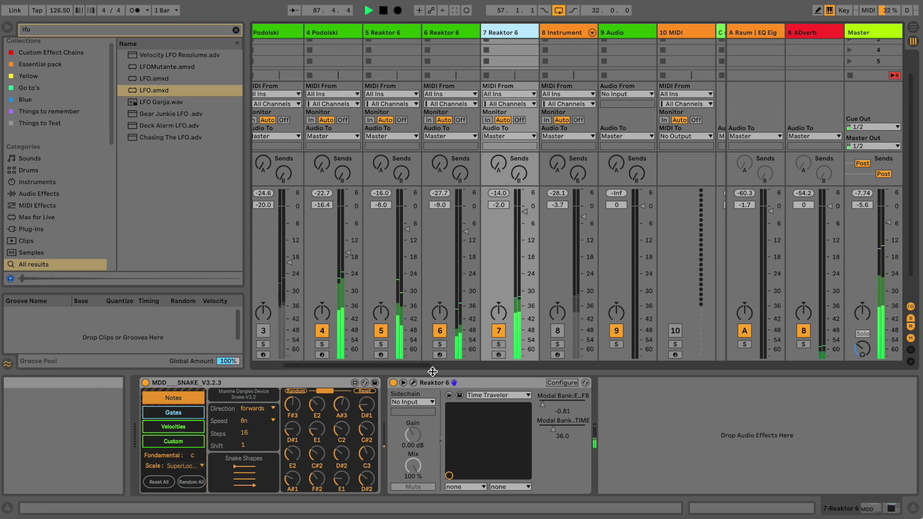
Step: Reactivate tracks 1, 2 and 3 to hear the full mix again
left_click_drag(423, 365, 392, 365)
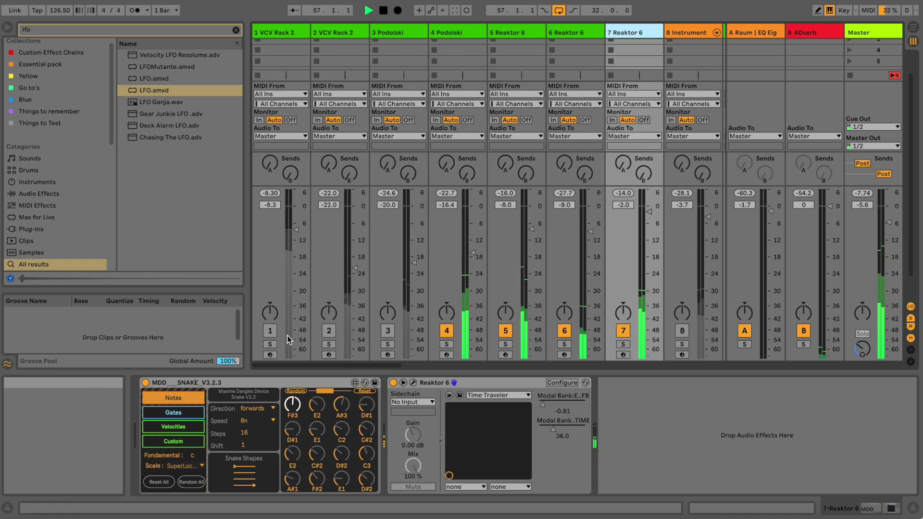
left_click(270, 331)
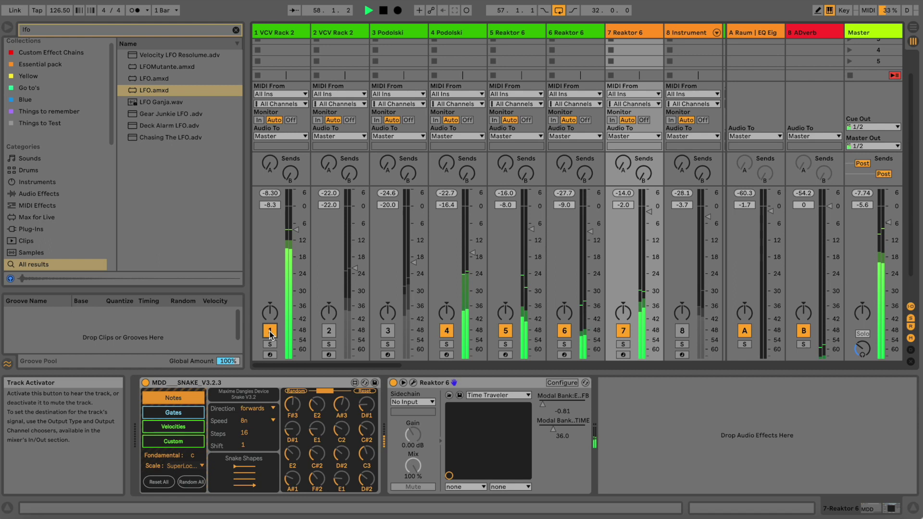
left_click(330, 332)
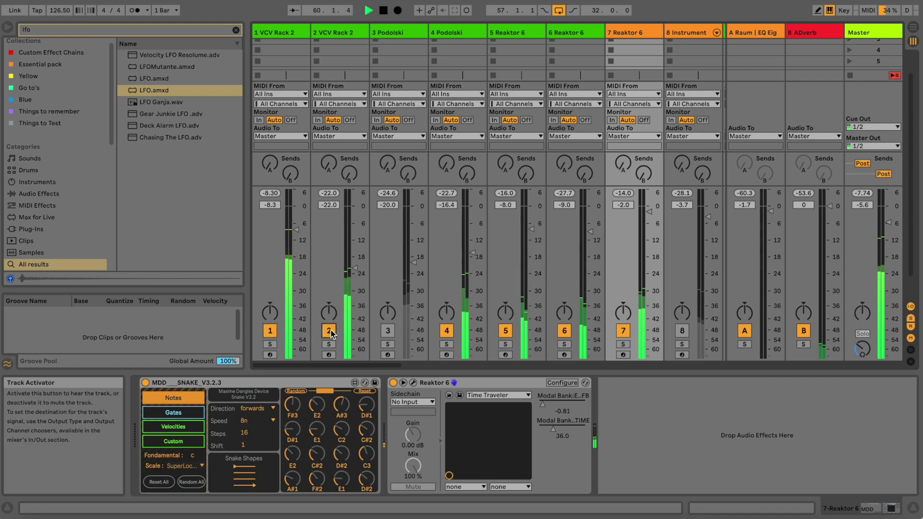
left_click(388, 331)
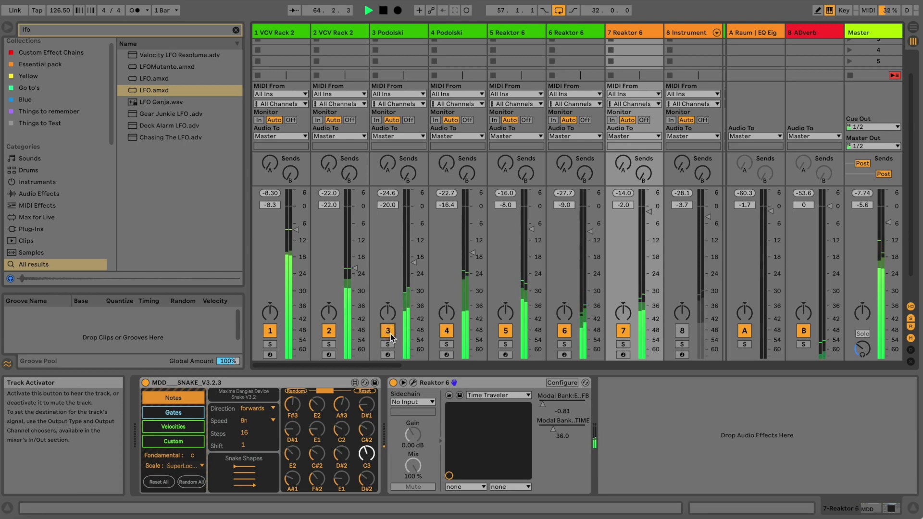
Step: In the Crytalized Prism patch, adjust the Exciter Envelope attack and set the Modulation Envelope attack to 5
left_click_drag(385, 364, 491, 366)
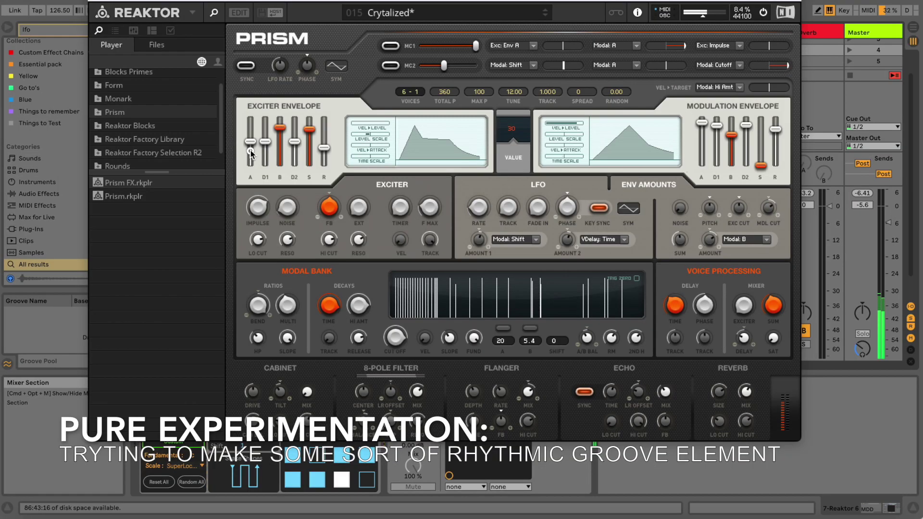
left_click_drag(250, 153, 251, 156)
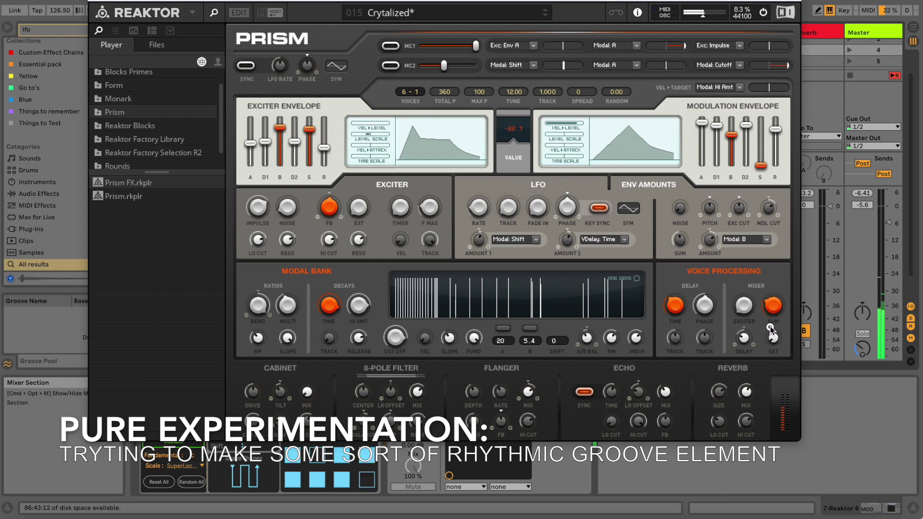
left_click_drag(706, 125, 707, 203)
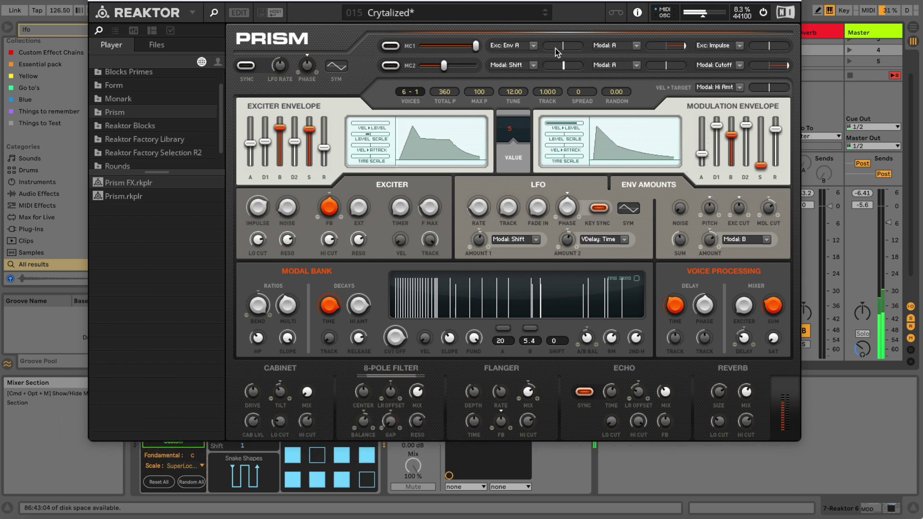
Step: Switch on MC1, adjust its Exc: Env A modulation amount, and adjust the reverb size
left_click_drag(578, 47, 582, 50)
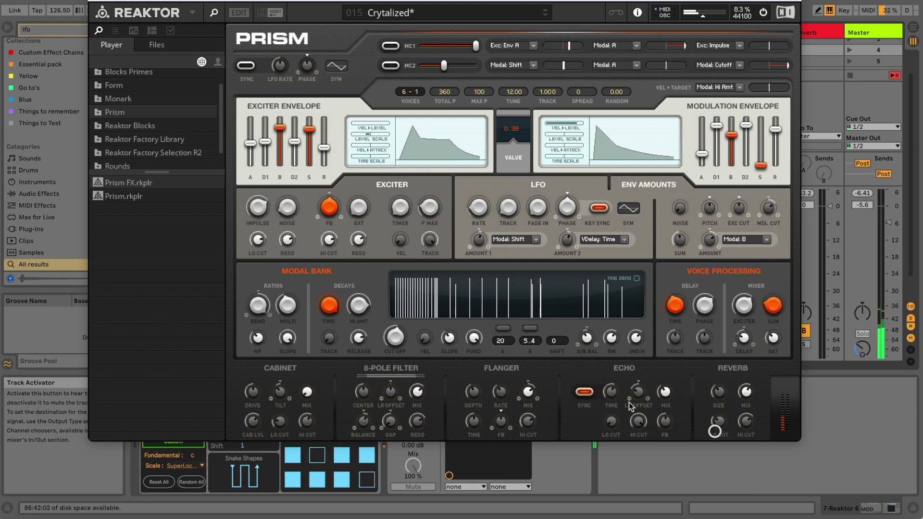
left_click_drag(716, 386, 716, 379)
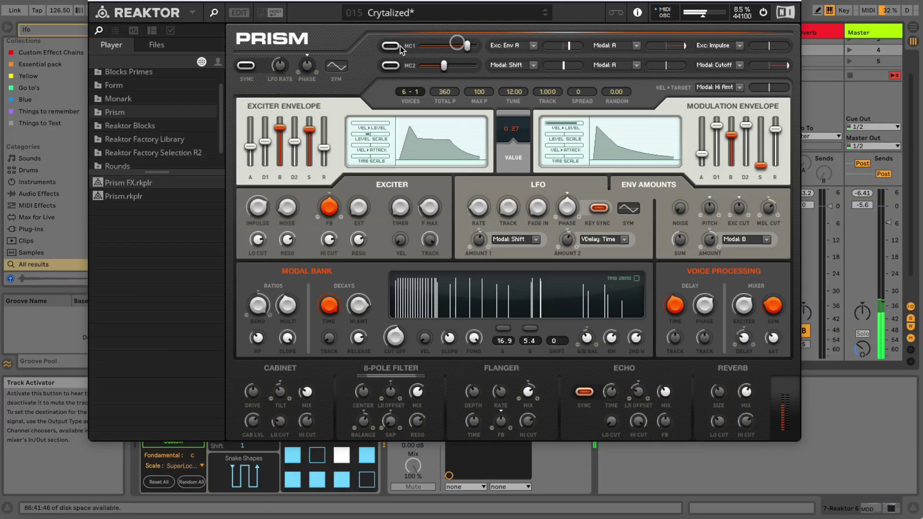
left_click(393, 46)
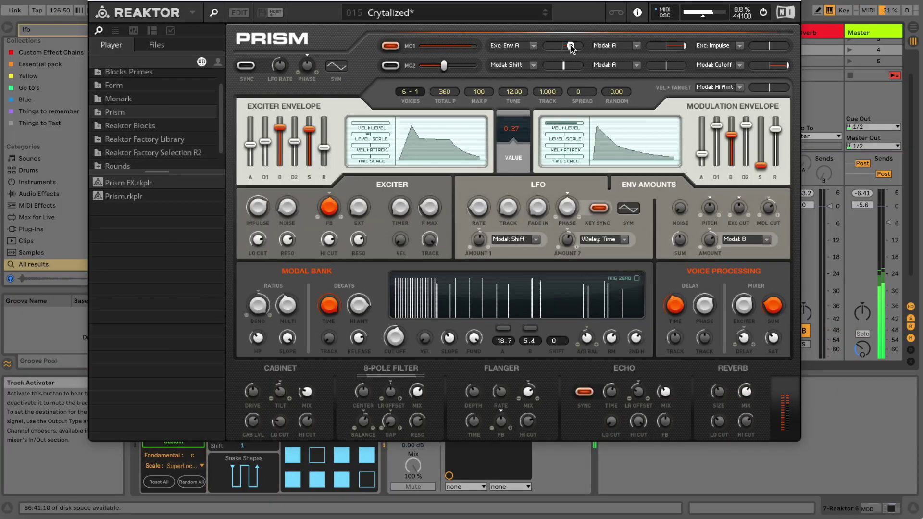
left_click_drag(539, 48, 533, 46)
left_click(531, 46)
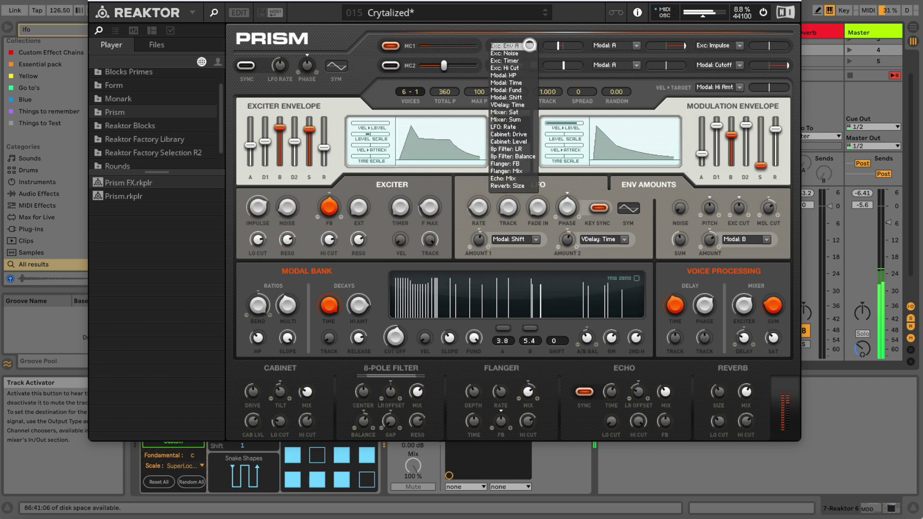
left_click(552, 50)
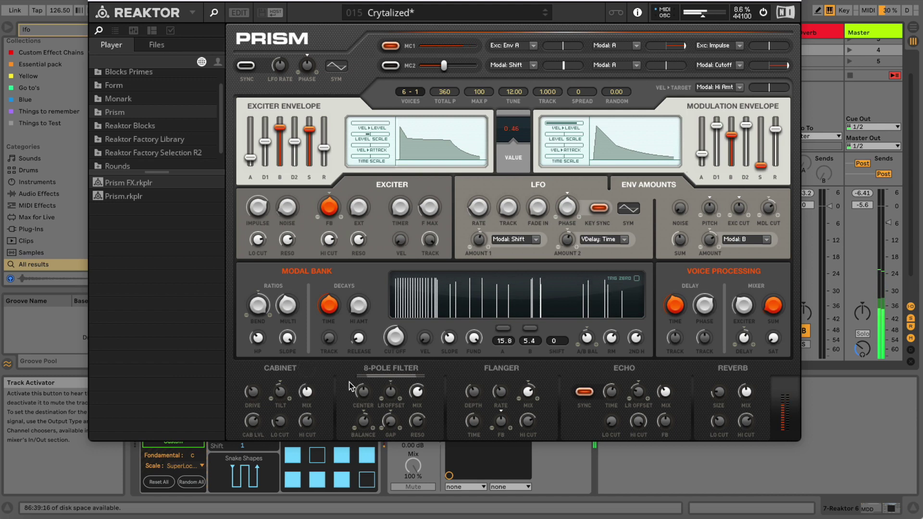
Step: Adjust the 8-pole filter and flanger, and shorten the envelopes with exciter attack at -20 and modulation release at 20
left_click_drag(364, 390, 388, 416)
left_click_drag(469, 395, 473, 368)
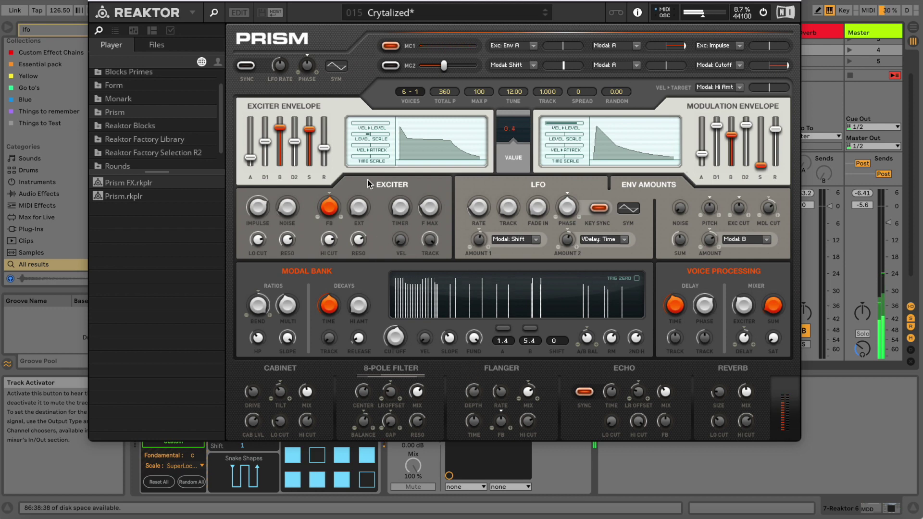
left_click_drag(249, 159, 264, 160)
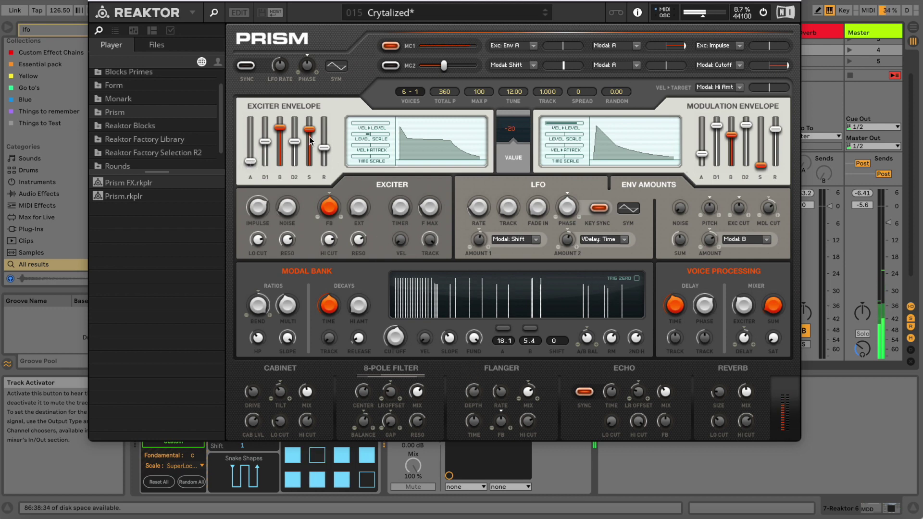
left_click_drag(309, 138, 325, 167)
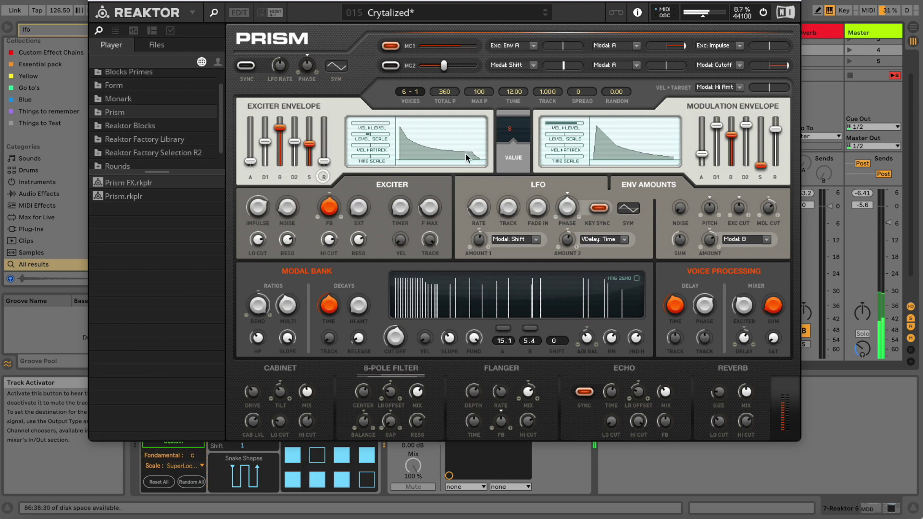
left_click_drag(775, 129, 775, 149)
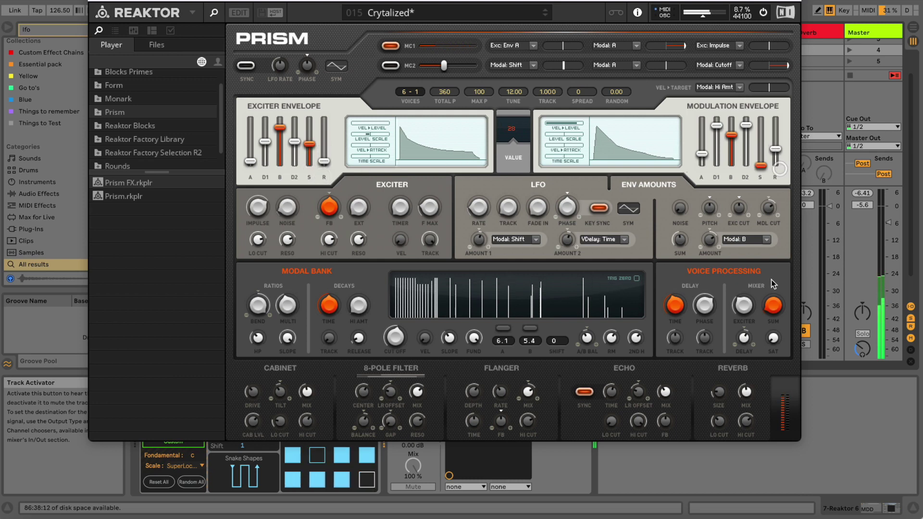
Step: Adjust the reverb mix, set the echo mix to 0.036, and close the plug-in window
left_click_drag(743, 393, 742, 426)
left_click_drag(744, 391, 739, 368)
left_click_drag(665, 388, 666, 383)
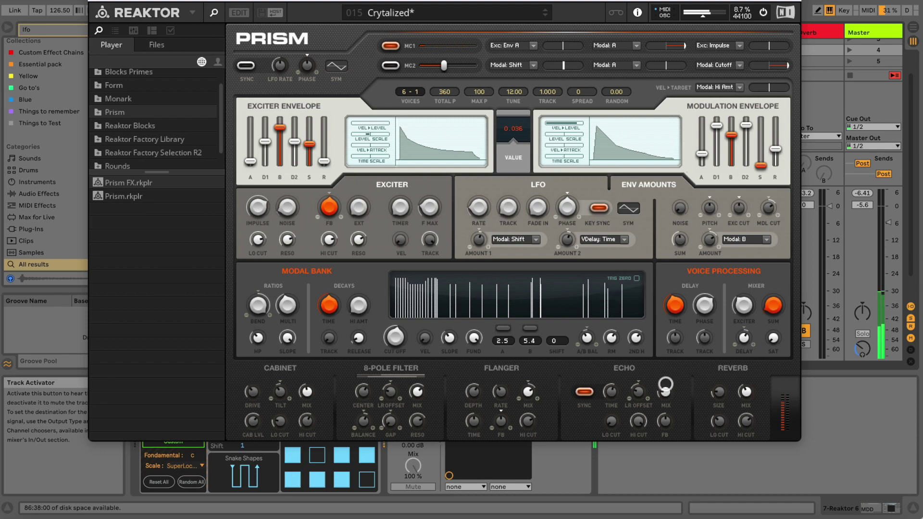
left_click(93, 2)
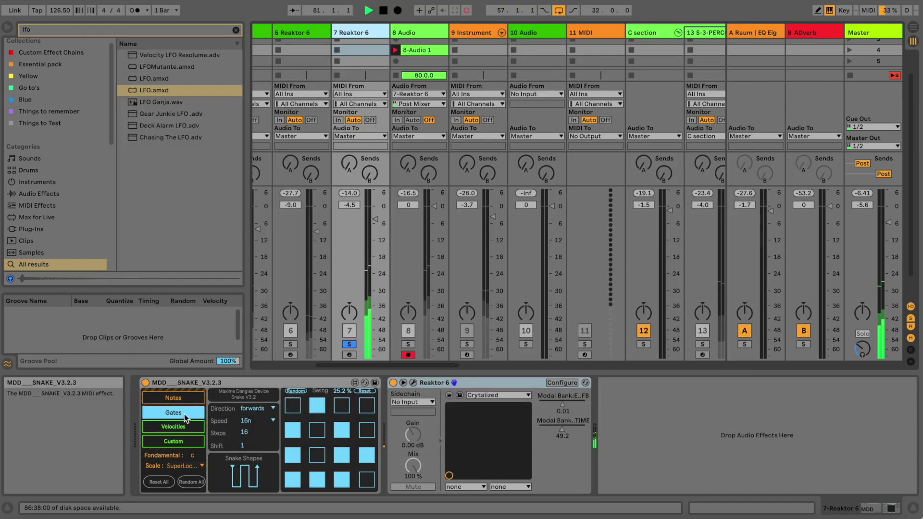
Step: Set Snake's notes sequencer speed to 16n and randomize its notes
left_click(173, 397)
left_click(257, 420)
left_click(246, 441)
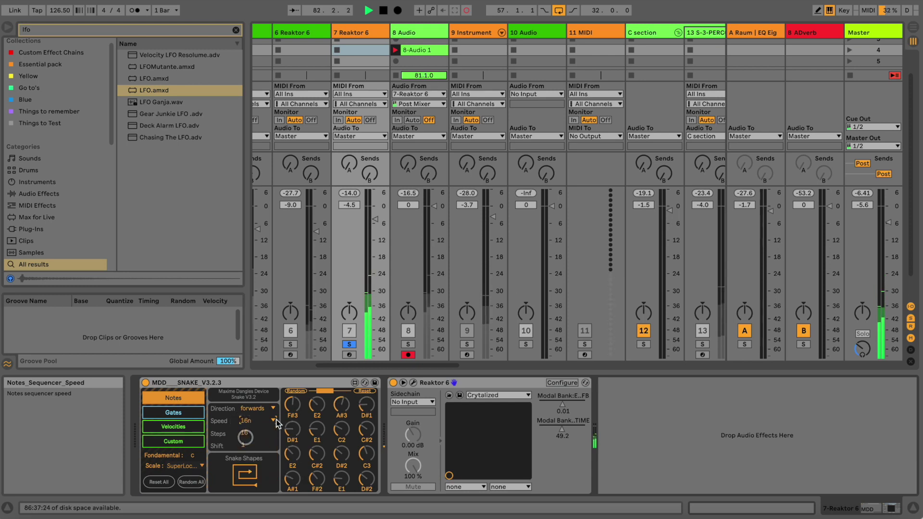
left_click(297, 391)
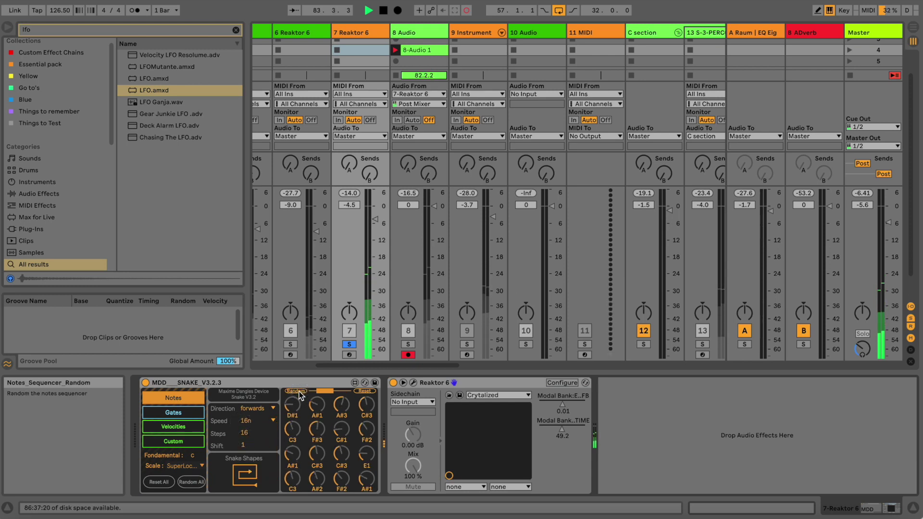
Step: Toggle track 7's solo, adjust Prism's mixer Sum level, and set the track volume to -9.2 dB
left_click(349, 343)
left_click_drag(376, 222, 374, 214)
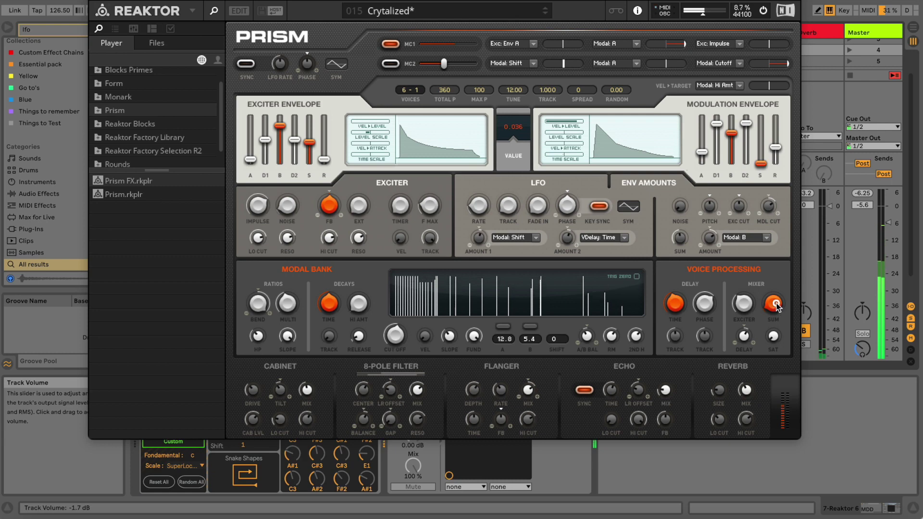
left_click_drag(777, 308, 777, 298)
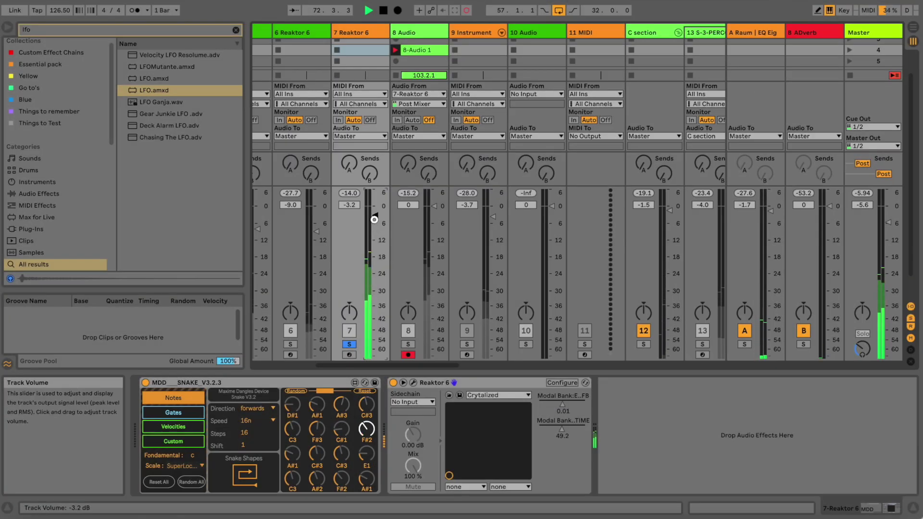
left_click_drag(374, 219, 374, 232)
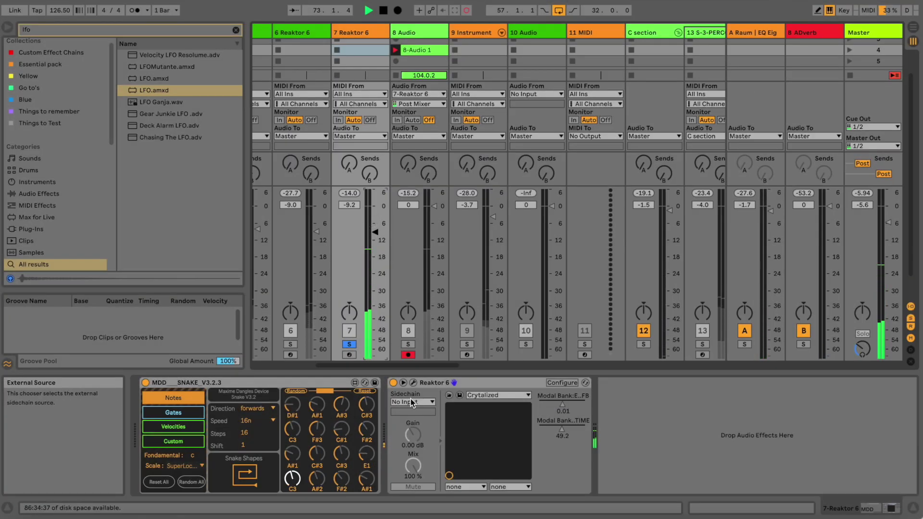
Step: Reshape the Modal Bank with its decay time, slope and HP, and set the exciter Noise to -20.9 while adjusting Impulse
left_click(412, 384)
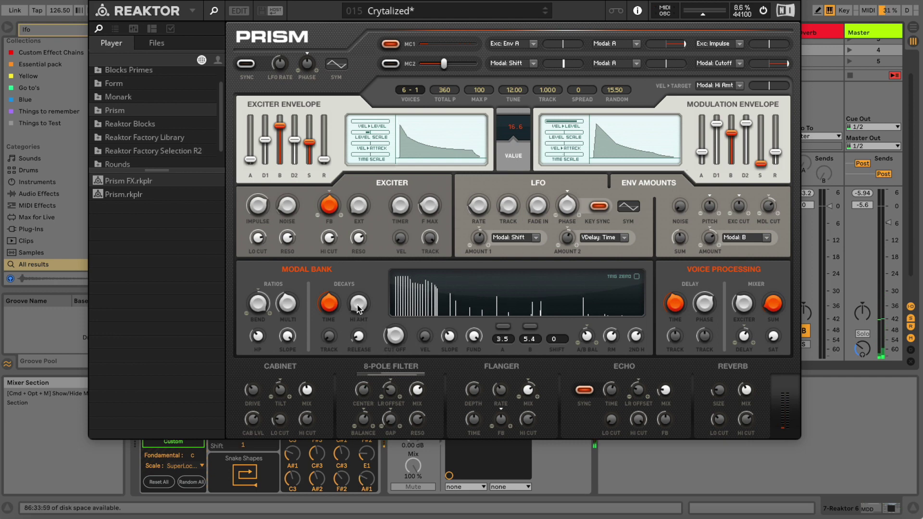
left_click_drag(326, 306, 328, 265)
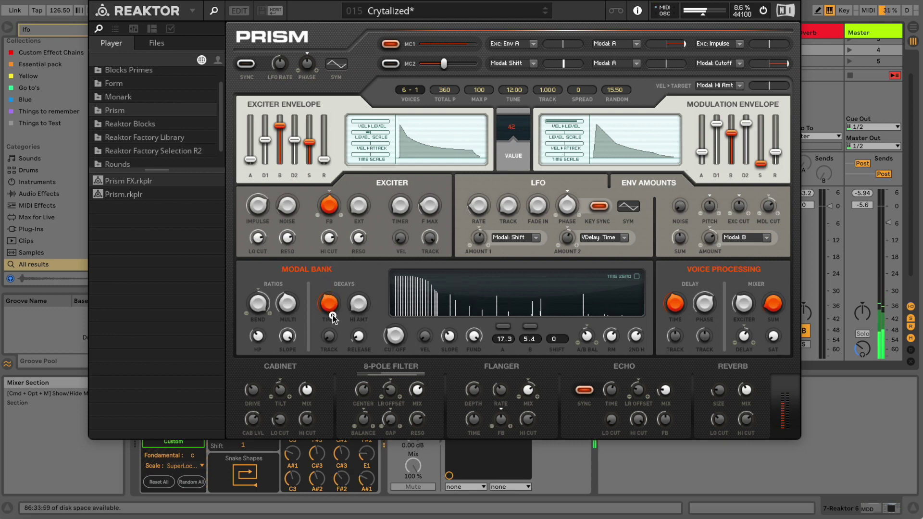
left_click_drag(288, 331, 289, 270)
left_click_drag(263, 345, 284, 442)
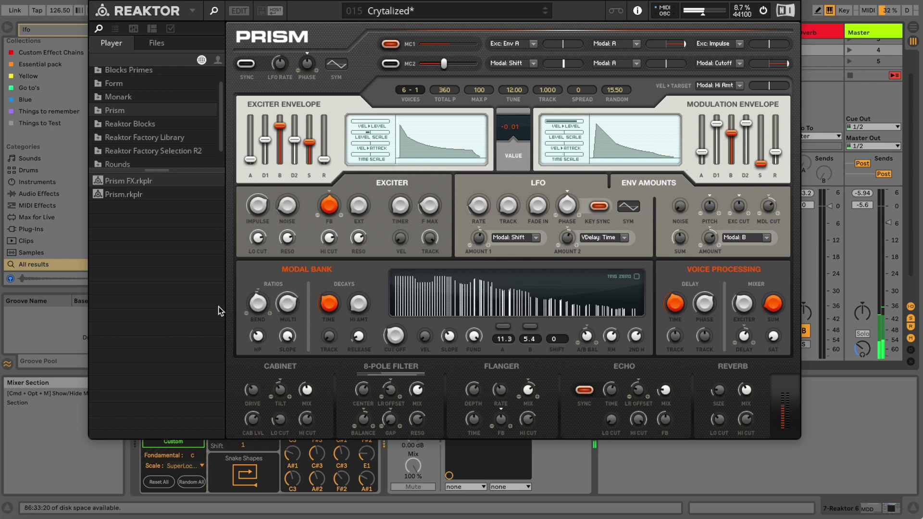
left_click_drag(286, 197, 287, 185)
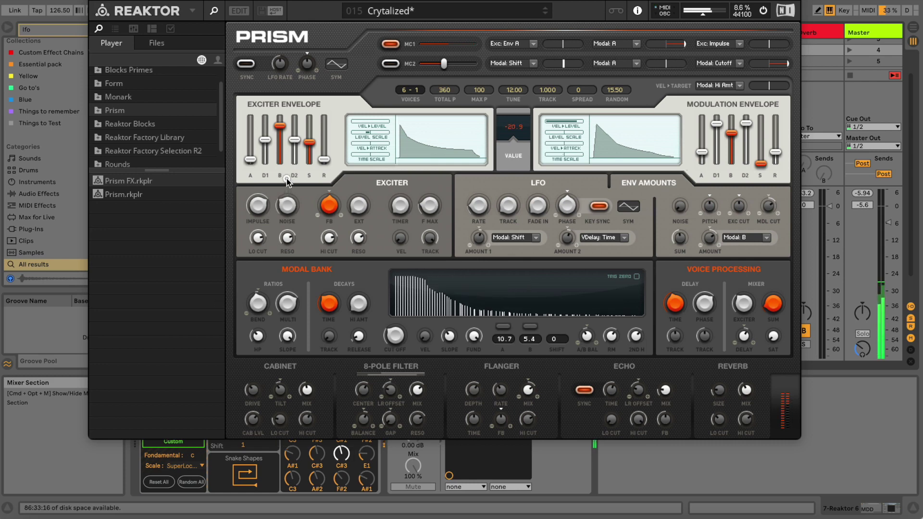
left_click_drag(263, 202, 264, 243)
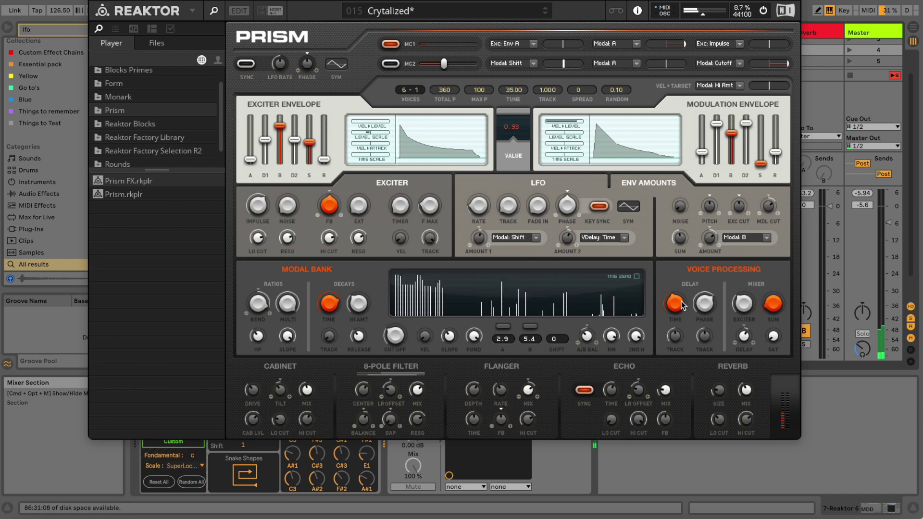
Step: Adjust the voice delay's time and phase, the mixer's Sum and Delay levels, and the echo feedback
left_click_drag(678, 302, 678, 284)
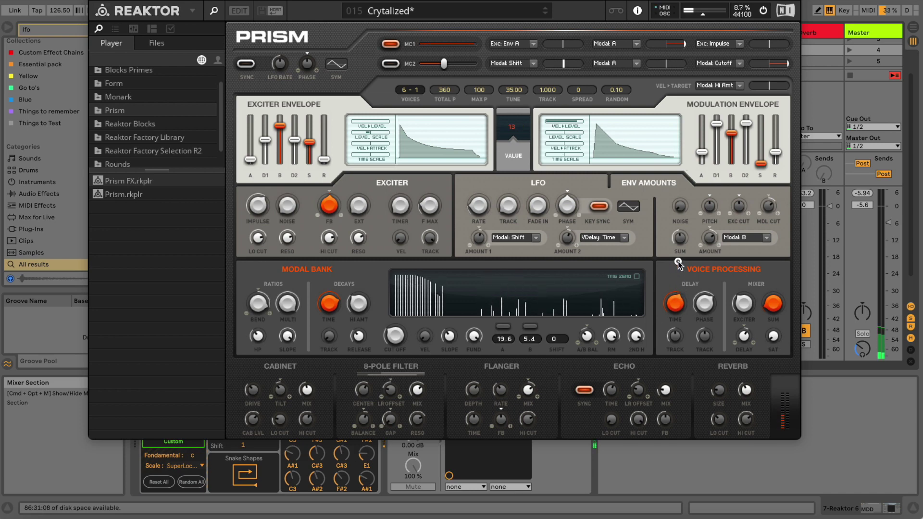
left_click(669, 311)
left_click_drag(677, 410, 676, 419)
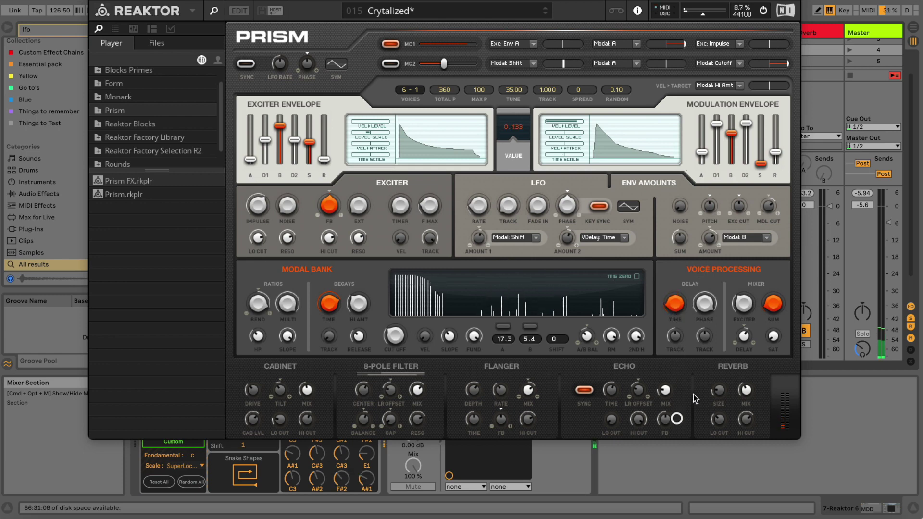
left_click_drag(711, 307, 742, 278)
mouse_move(773, 303)
left_mouse_down()
mouse_move(770, 273)
mouse_move(773, 313)
mouse_move(771, 292)
left_mouse_up()
left_click_drag(746, 334, 740, 362)
Step: Adjust the echo time, set the flanger feedback to -0.36, and close the plug-in window
left_click_drag(614, 390, 614, 483)
left_click_drag(498, 426, 499, 402)
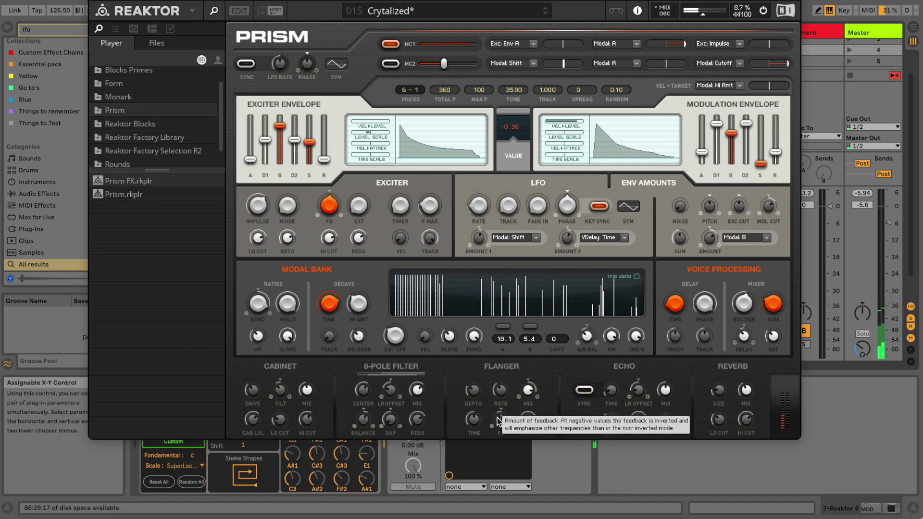
left_click(92, 1)
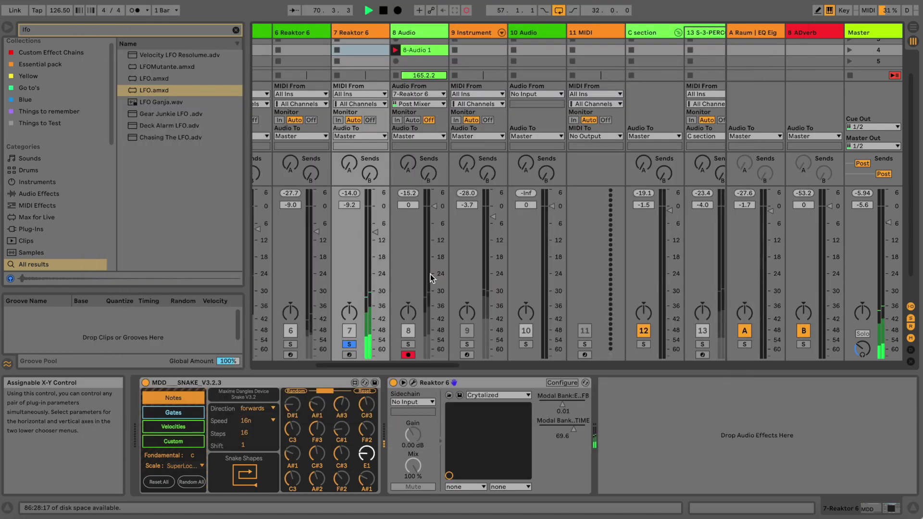
Step: Expose Prism's flanger feedback and rate as configured parameters on the Reaktor 6 device, and close the plug-in window
left_click(413, 383)
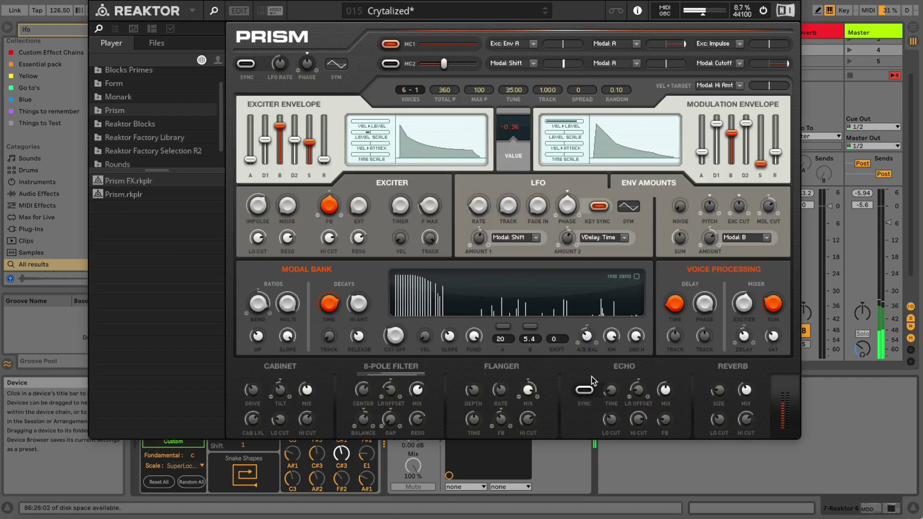
left_click_drag(502, 389, 508, 406)
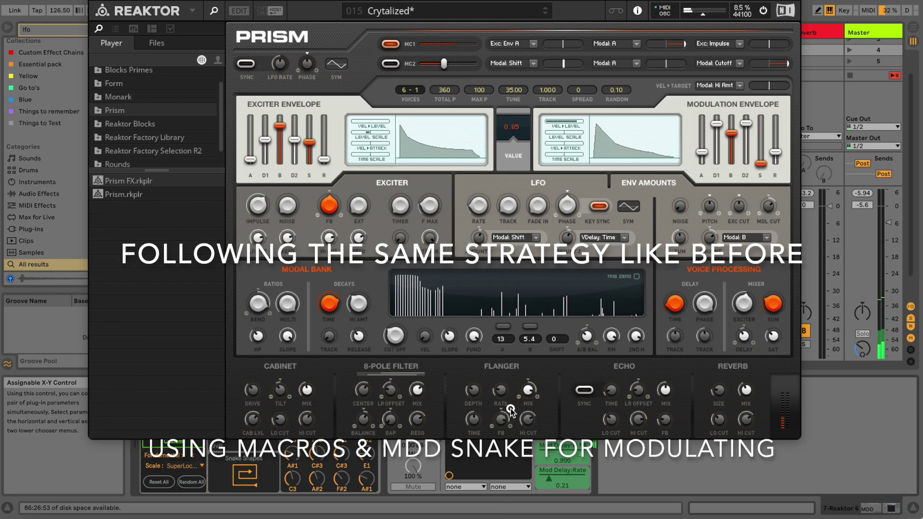
left_click(92, 2)
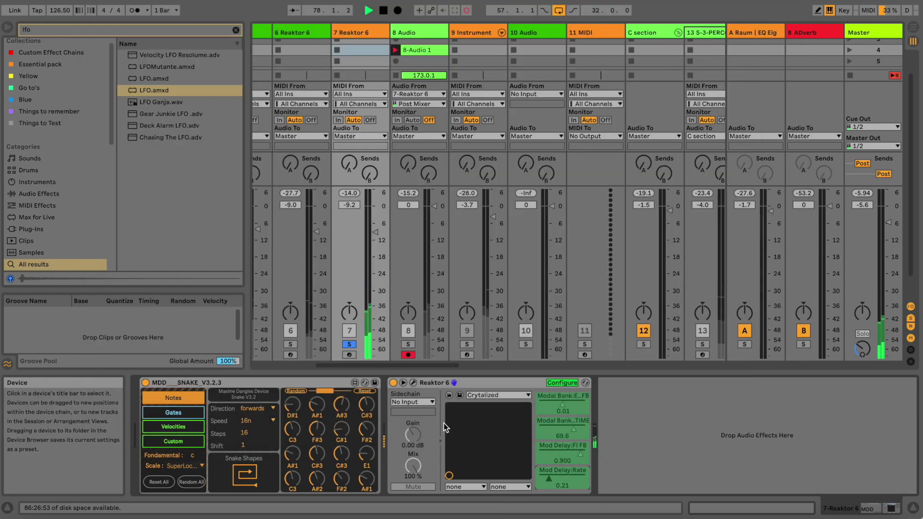
Step: Group the Reaktor 6 device into an Instrument Rack and map its Mod Delay:Rate parameter to Macro 1
left_click(426, 383)
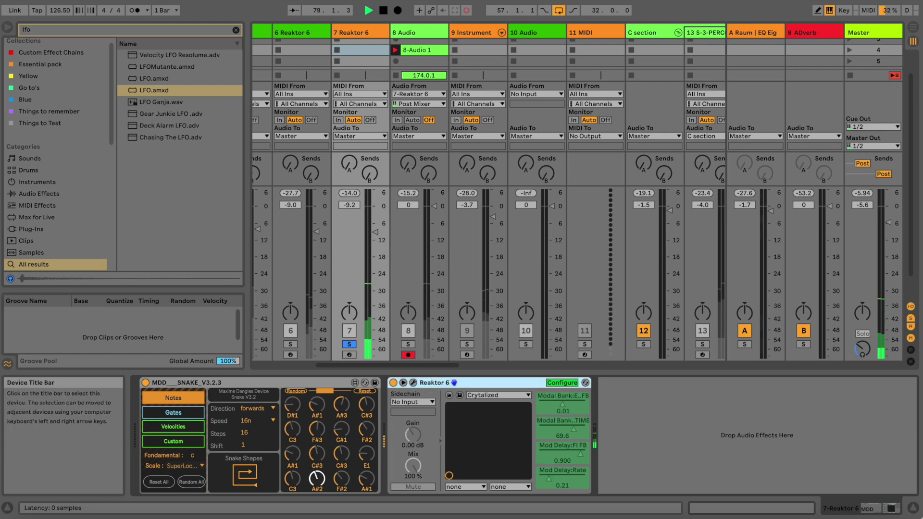
key("super+g")
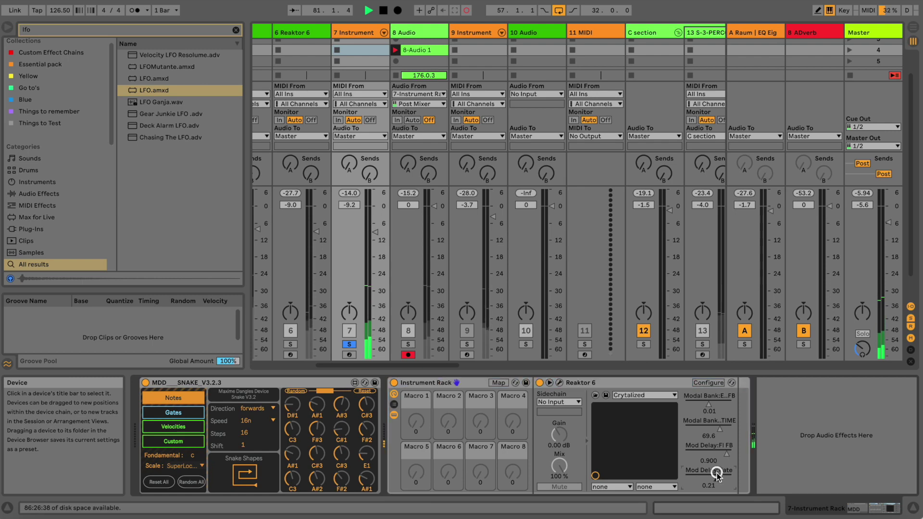
left_click(499, 383)
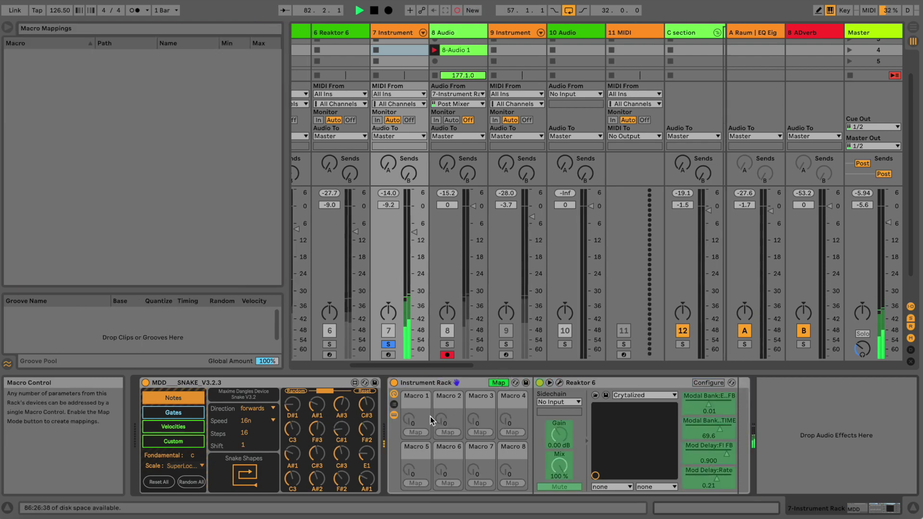
right_click(708, 487)
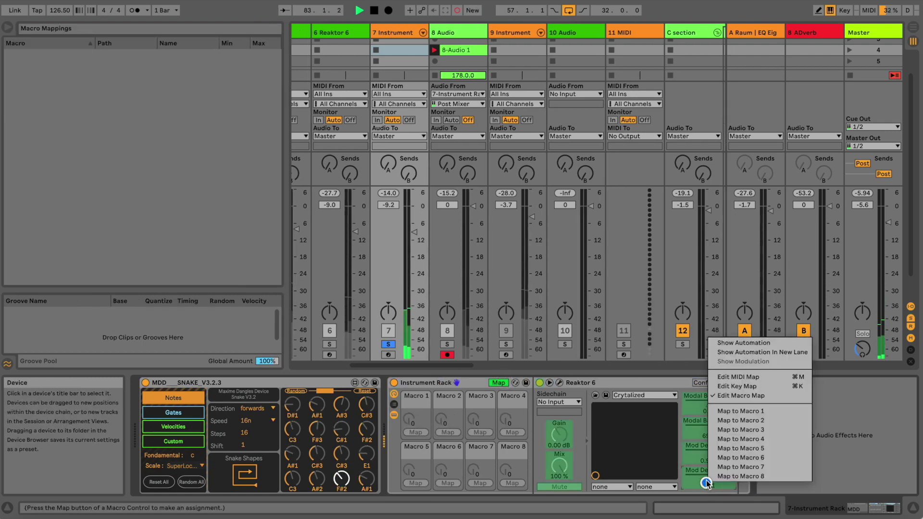
left_click(734, 412)
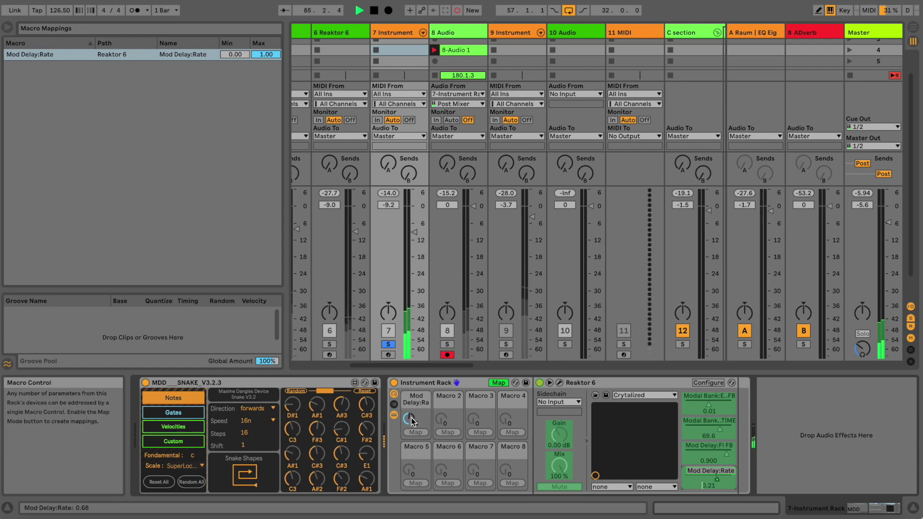
left_click(495, 382)
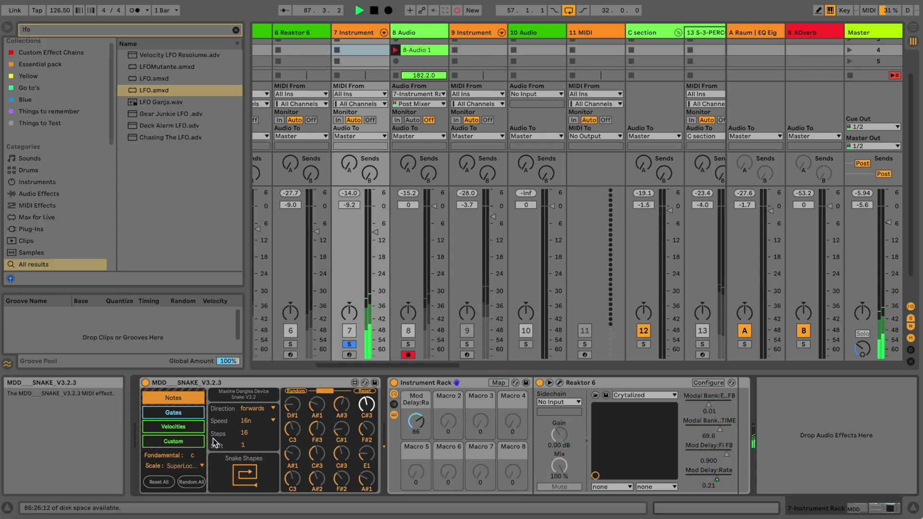
Step: Assign Snake's first custom sequencer to the Mod Delay:Rate macro and set its speed to 8n
left_click(173, 441)
left_click(412, 419)
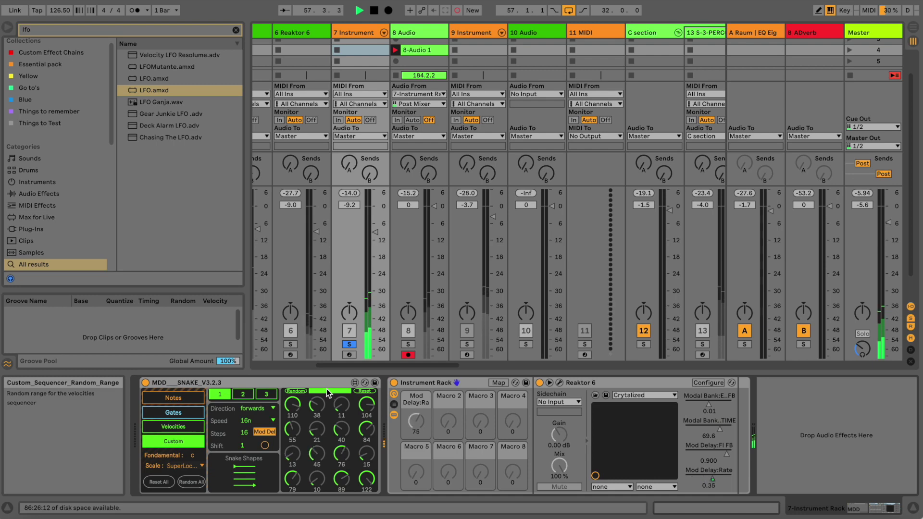
left_click(253, 421)
left_click(258, 423)
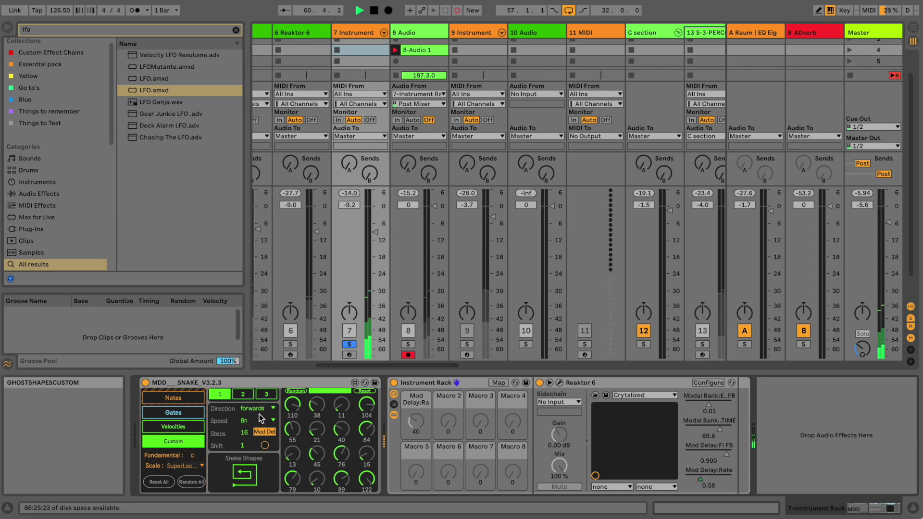
Step: Set the first custom sequencer's direction to random with a narrower random range, and adjust the Mod Delay:FI FB parameter
left_click(259, 409)
left_click(260, 458)
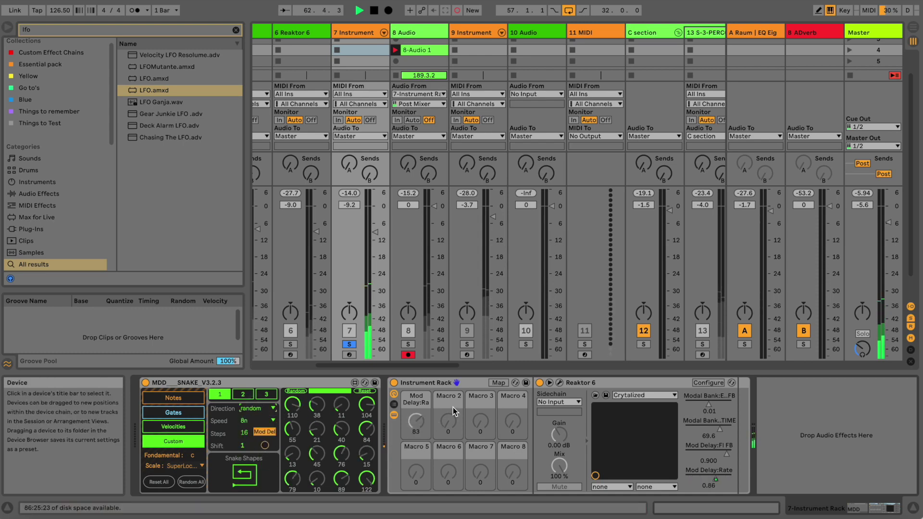
left_click_drag(329, 391, 350, 396)
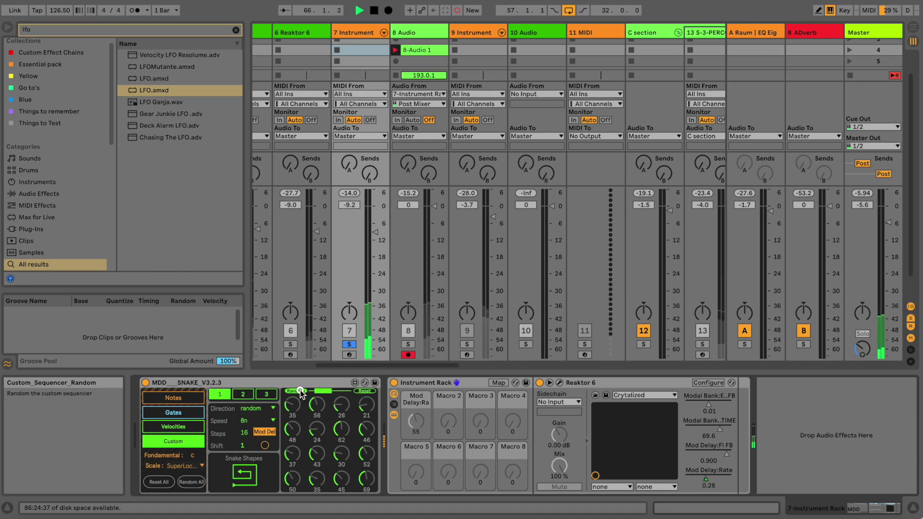
left_click_drag(725, 454, 724, 453)
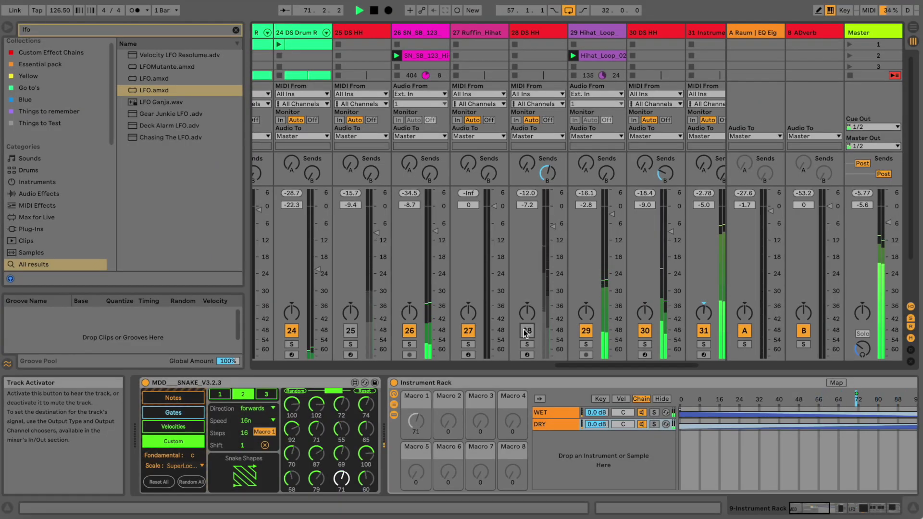
Step: Activate the DS HH tracks 25 and 28 and set their volumes to -7.0 dB and -7.6 dB
left_click(526, 331)
left_click(351, 331)
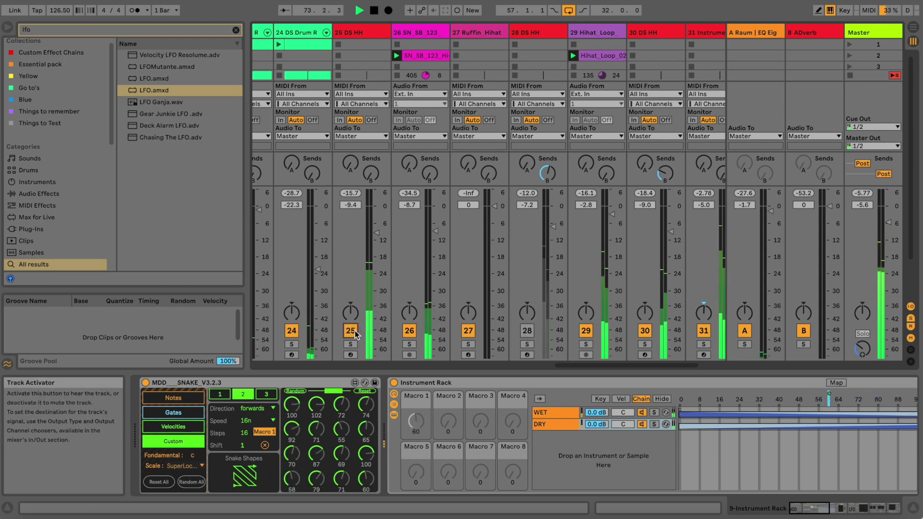
left_click_drag(373, 237, 373, 233)
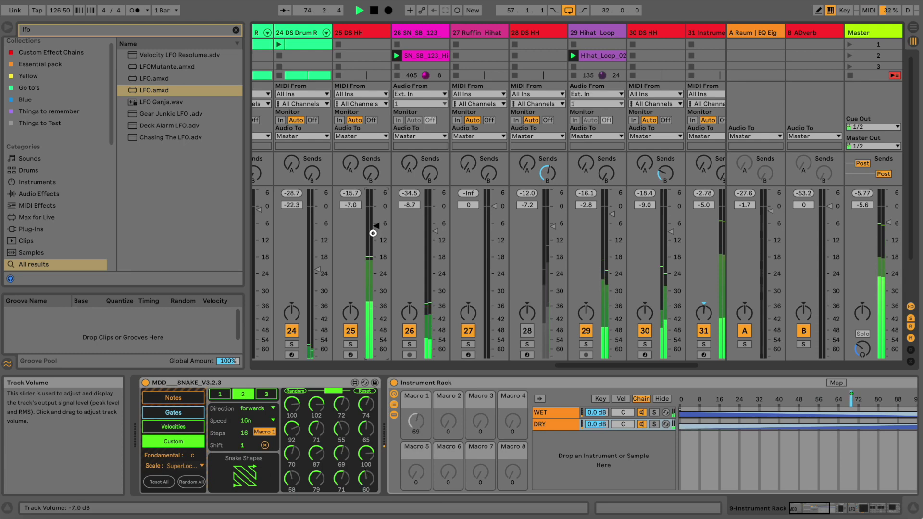
left_click(528, 331)
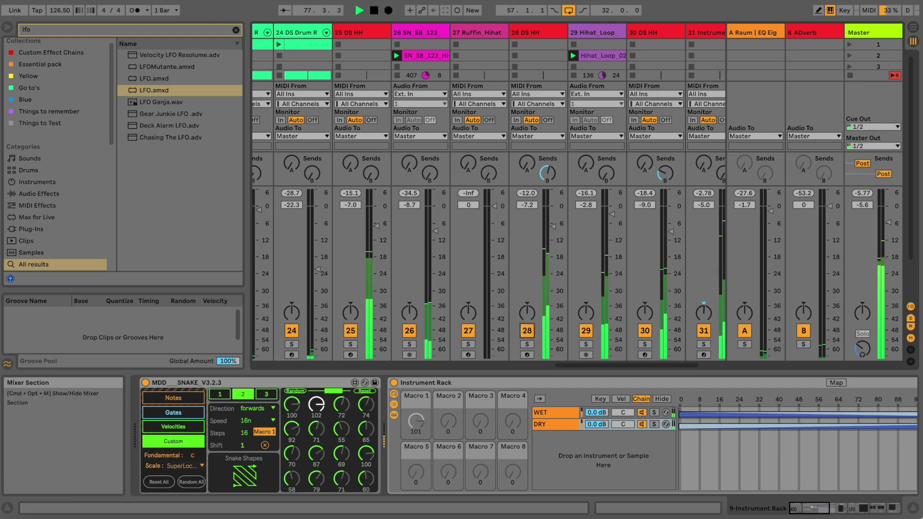
left_click_drag(552, 229, 550, 223)
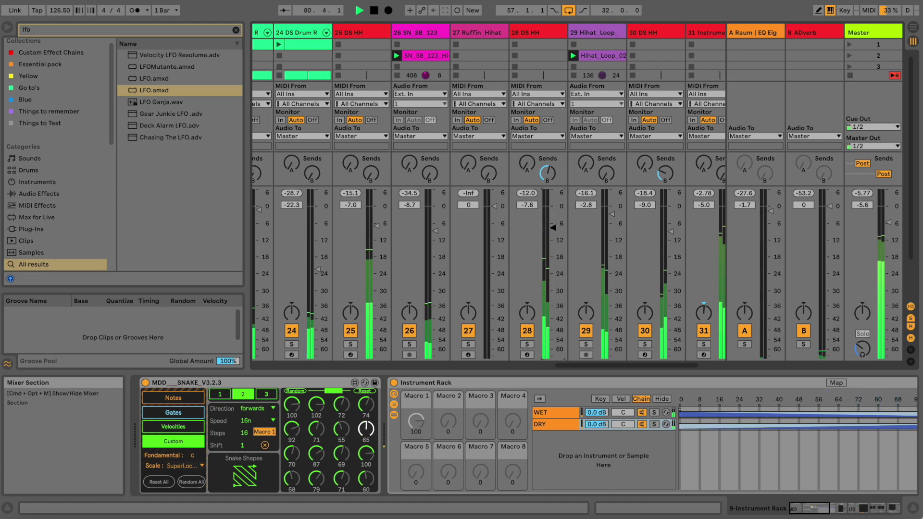
Step: Deactivate the two VCV Rack 2 tracks, 1 and 2, to hear the mix without them
left_click_drag(582, 366, 236, 357)
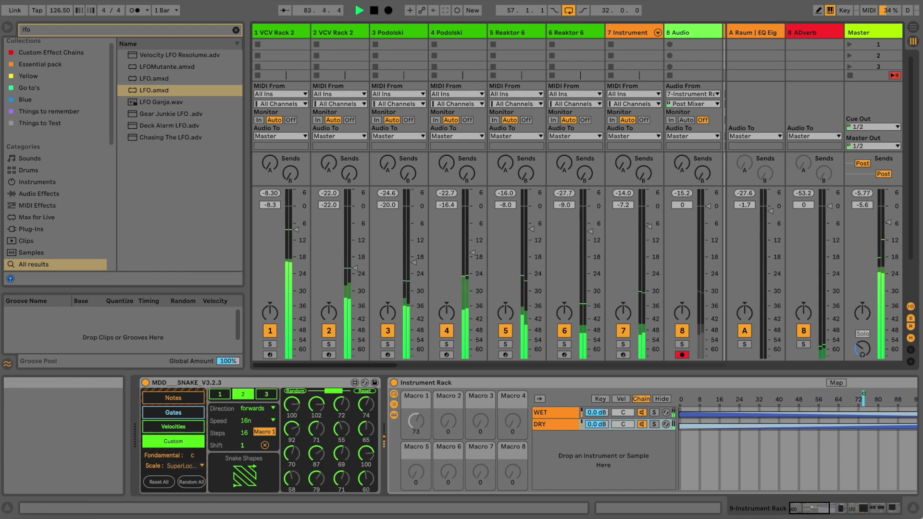
left_click(268, 331)
left_click(329, 330)
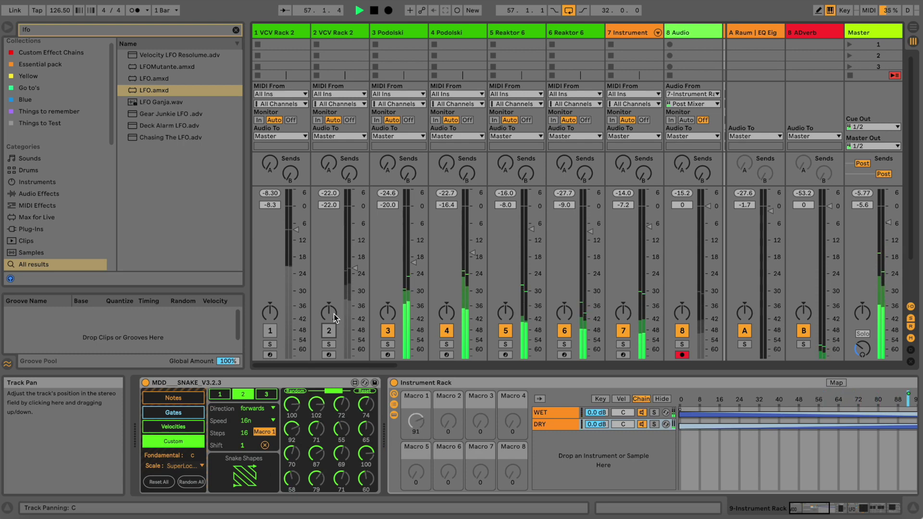
Step: Inspect the device chains of the 9 Instrument and 7 Instrument tracks and view Prism's modulated controls in its plug-in window
left_click_drag(354, 366, 398, 367)
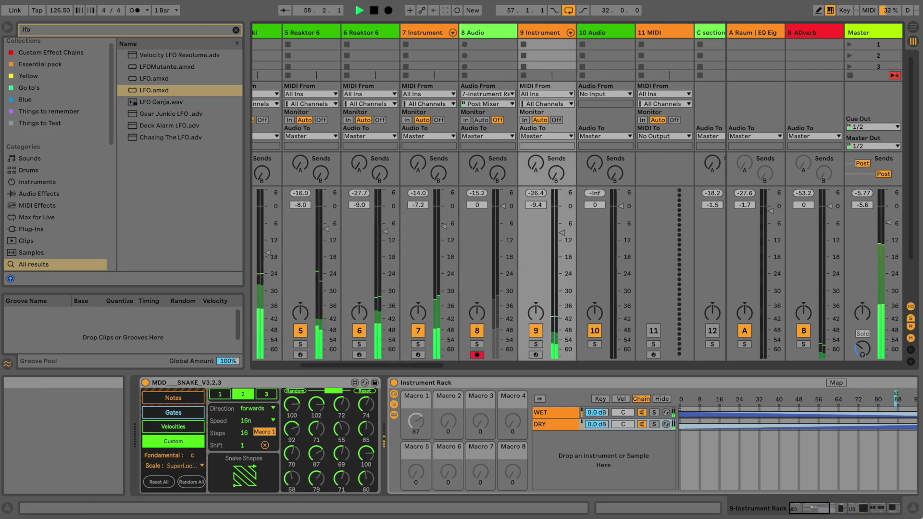
left_click(547, 32)
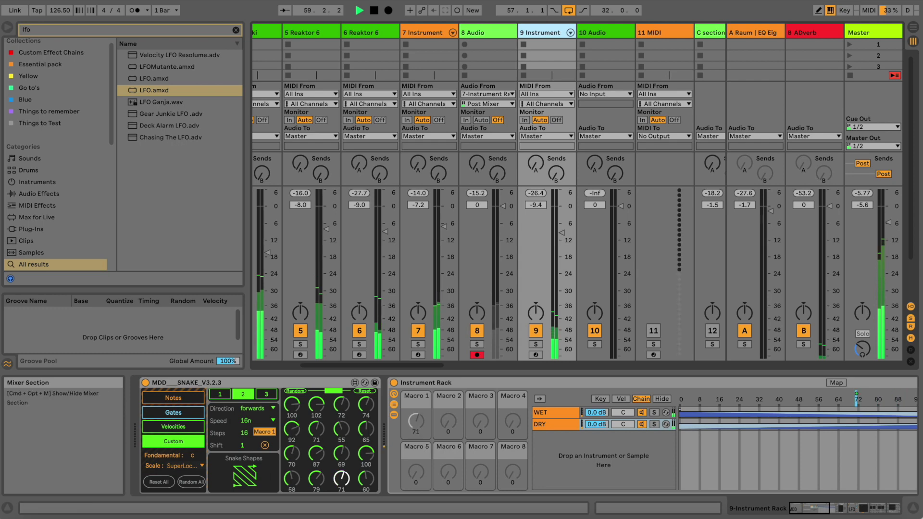
left_click(423, 33)
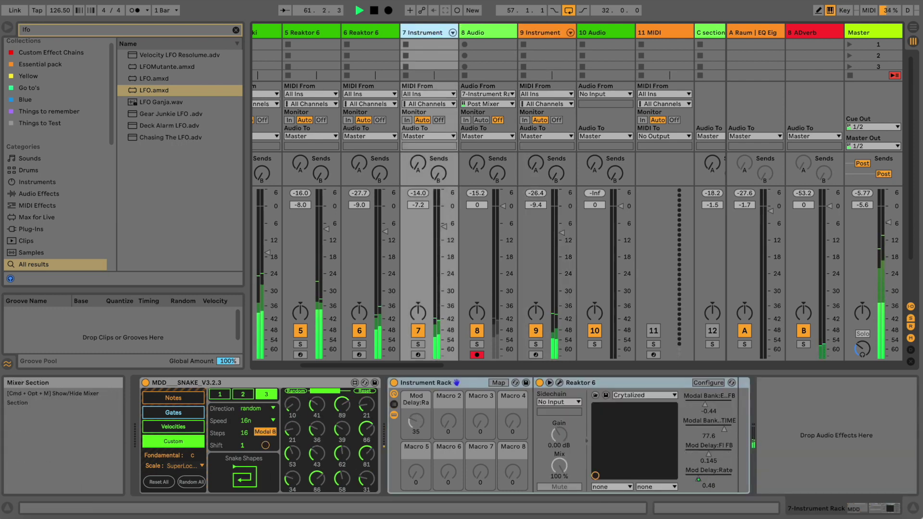
left_click(559, 383)
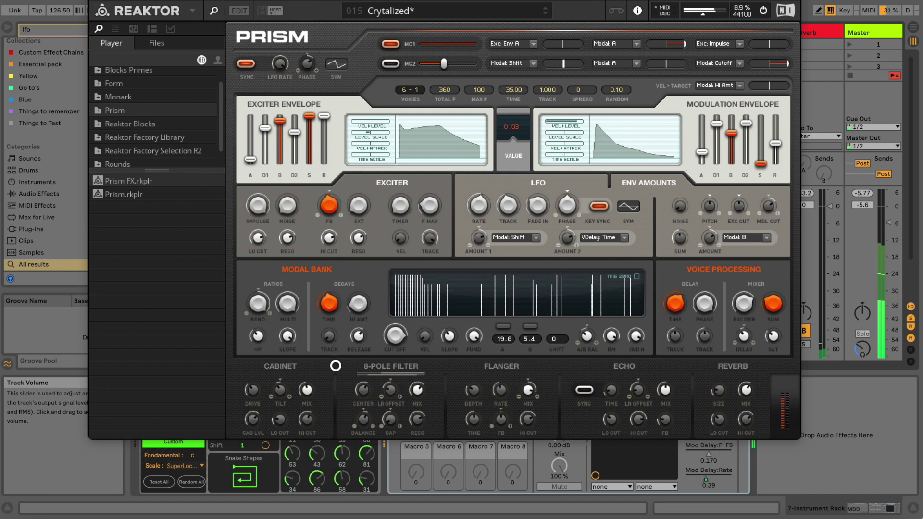
key("super+alt+p")
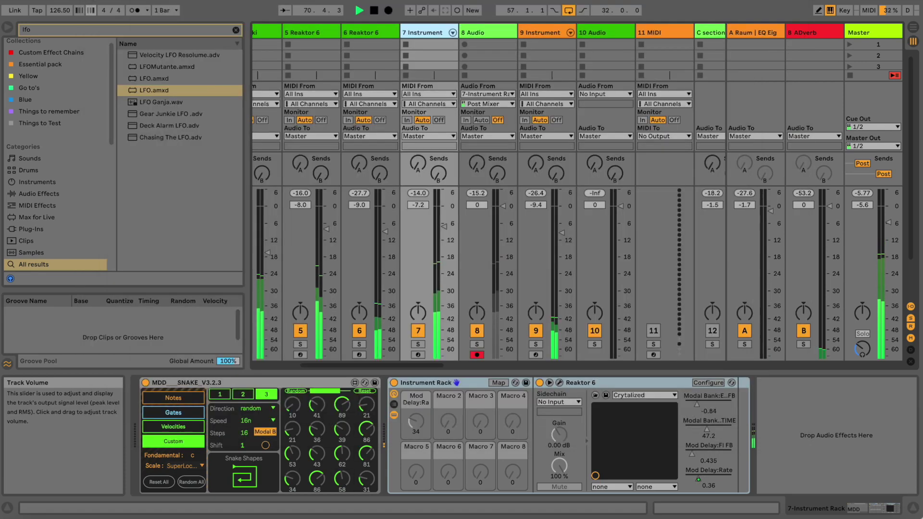
Step: Reactivate the VCV Rack 2 tracks 1 and 2, and solo the 7 Instrument track
left_click_drag(405, 365, 346, 358)
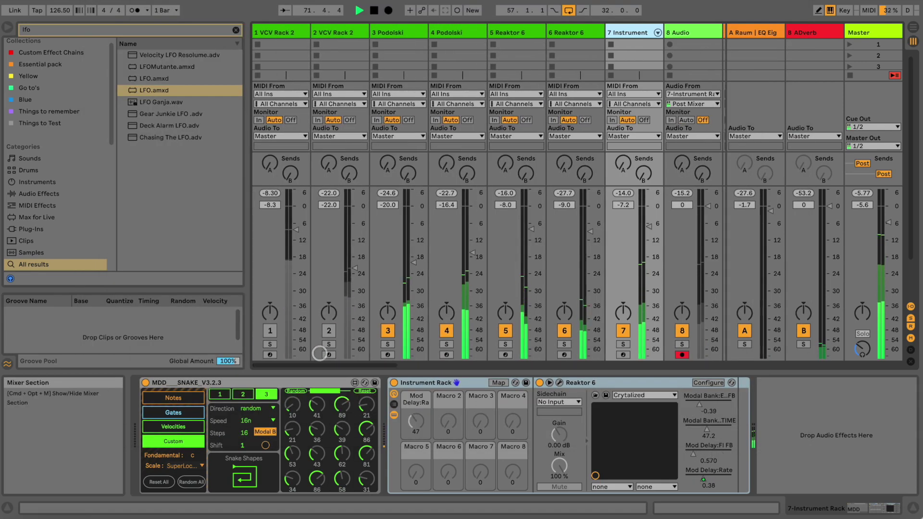
left_click(270, 331)
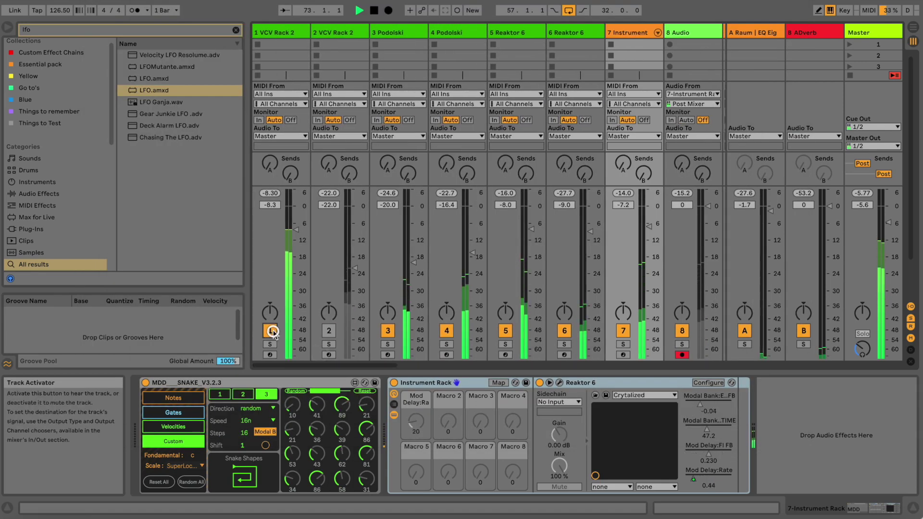
left_click(328, 331)
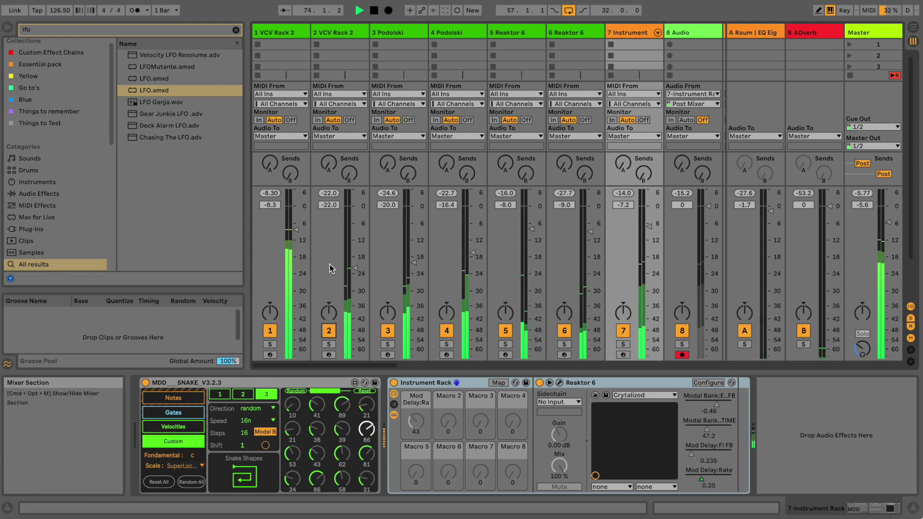
left_click_drag(355, 366, 404, 370)
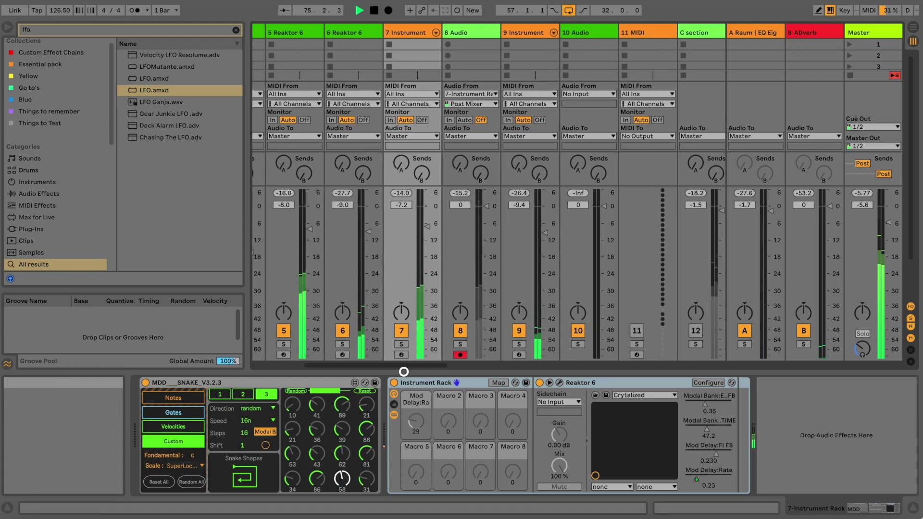
left_click(401, 344)
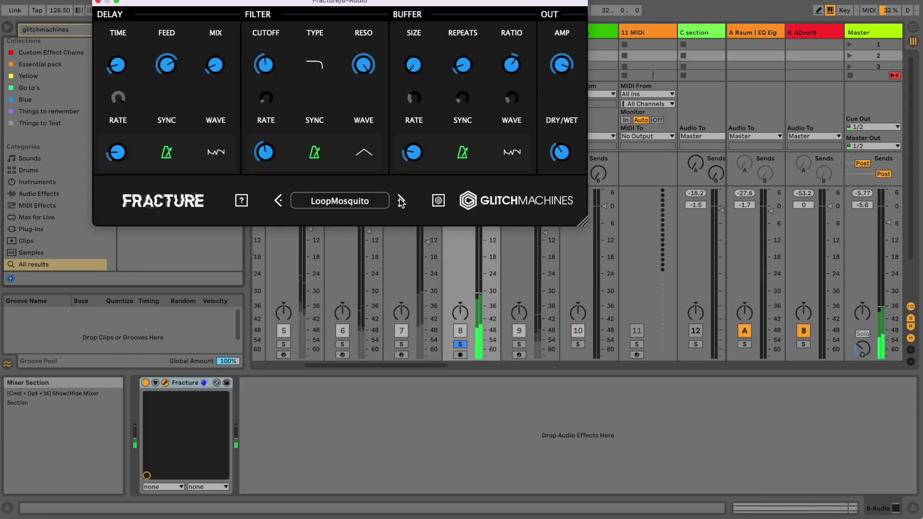
Step: Load Fracture's LuminStasis preset on the 8 Audio track and adjust its buffer and delay settings, comparing against the bypassed effect
left_click(401, 201)
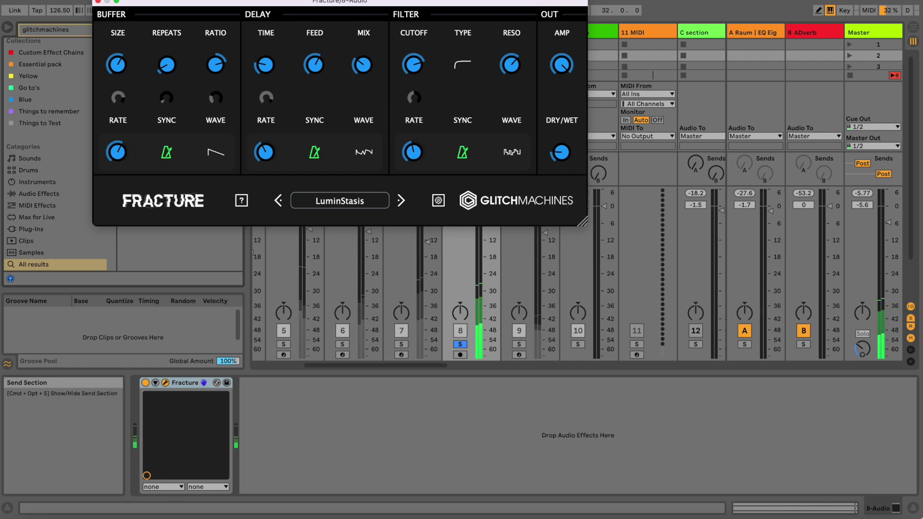
left_click(98, 2)
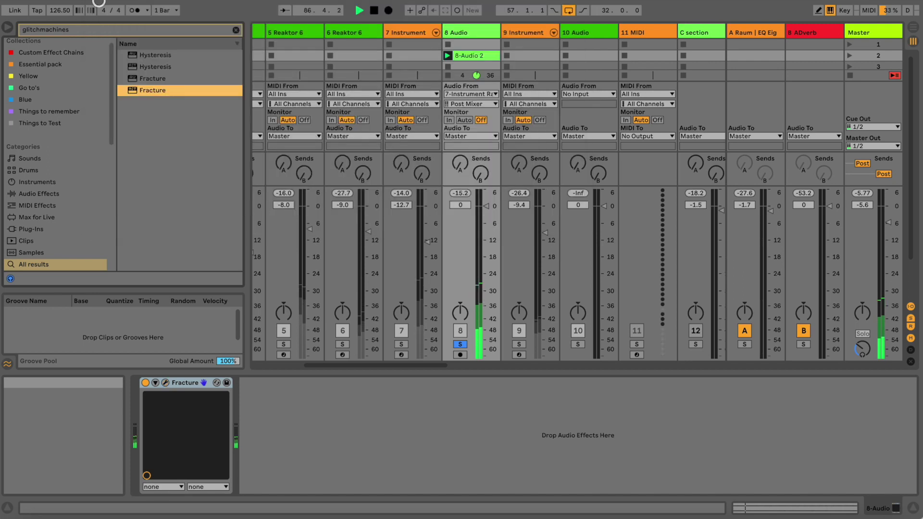
left_click(145, 382)
left_click(145, 383)
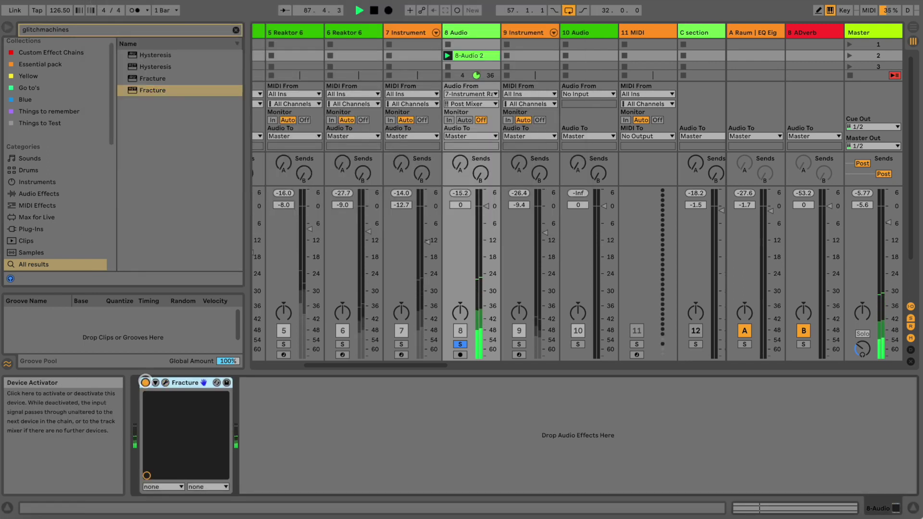
left_click(165, 383)
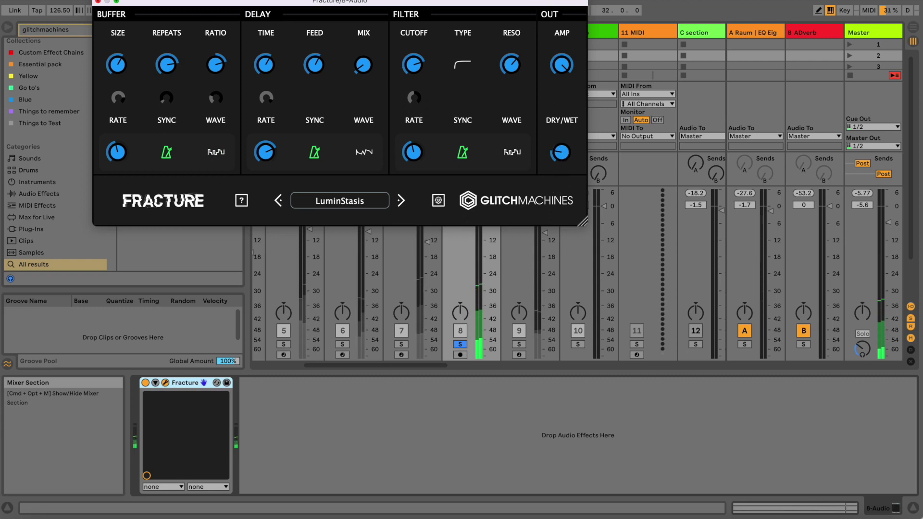
left_click(98, 2)
Step: Search the browser for "grain" and add Grain Delay after Fracture, with its pitch at 6.00 and a reduced dry/wet mix
left_click(104, 28)
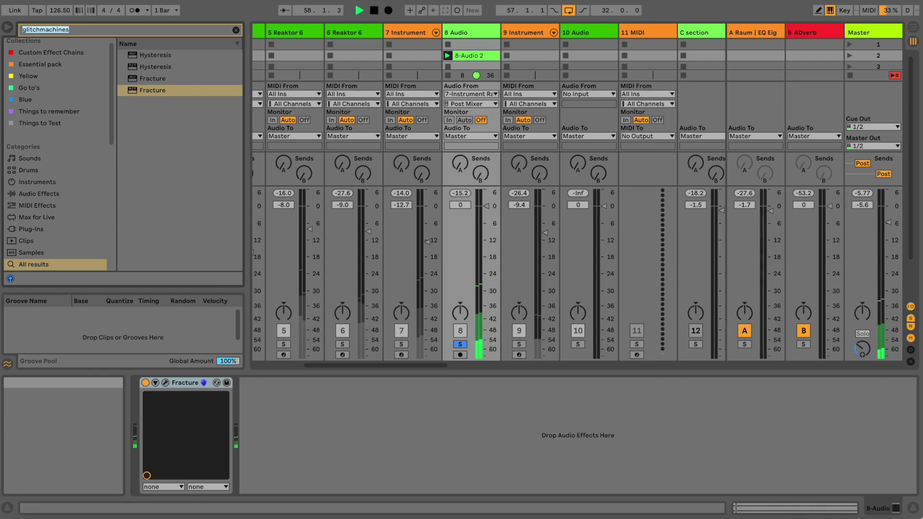
left_click(234, 29)
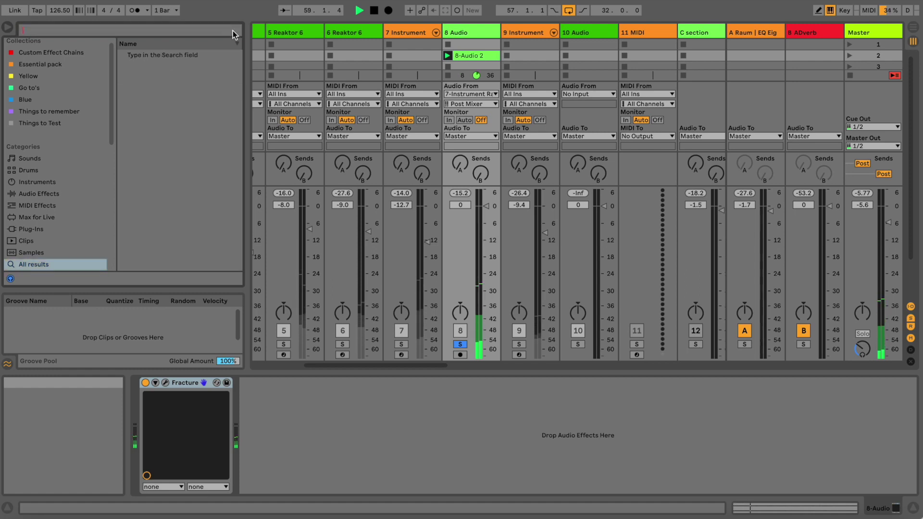
type("grain")
left_click_drag(151, 57, 306, 437)
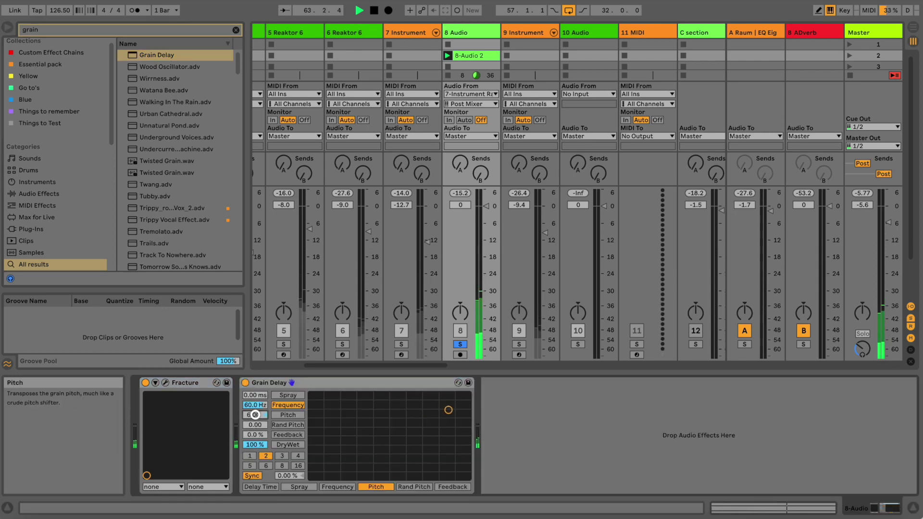
left_click_drag(255, 443, 255, 444)
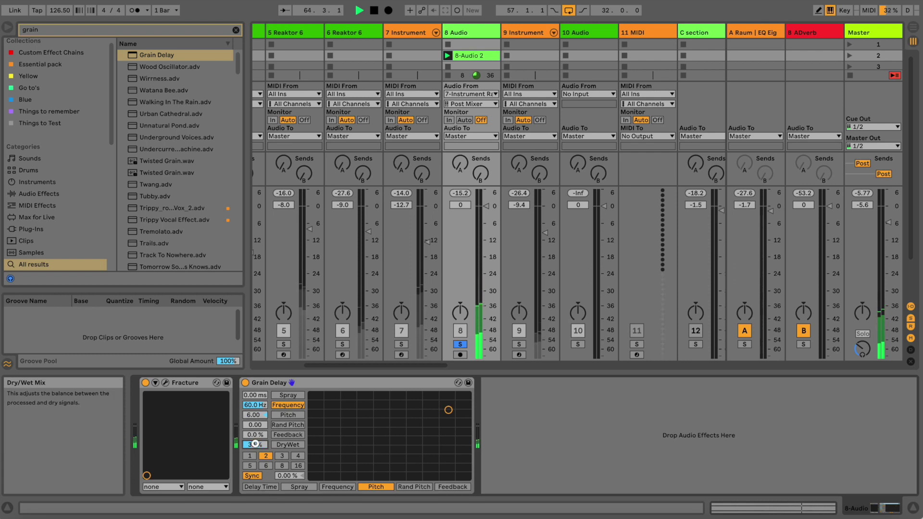
Step: Set Grain Delay's dry/wet to 45% on the 8 Audio track and compare the sound with Fracture bypassed
left_click_drag(256, 443, 255, 443)
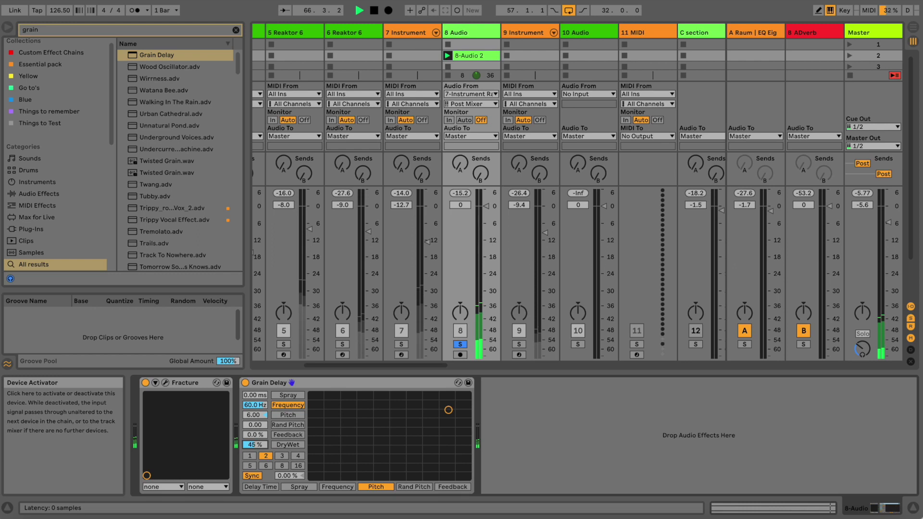
left_click(146, 383)
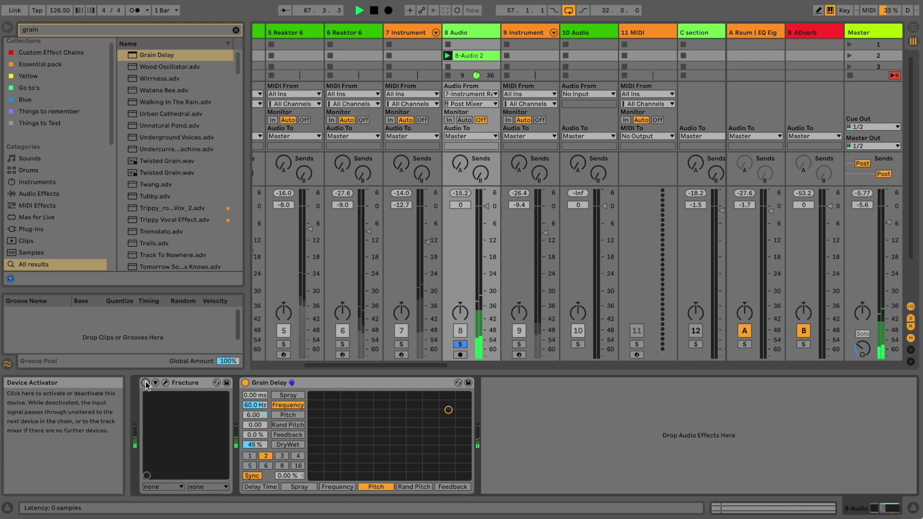
left_click(145, 383)
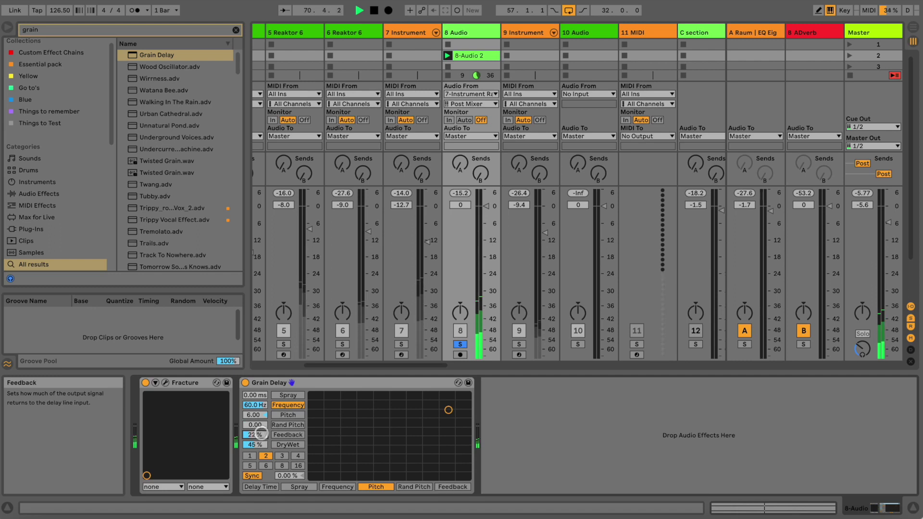
Step: Set Grain Delay's pitch to -6.75, feedback to 22%, random pitch to 17.4 and dry/wet to 29%, and raise its spray
left_click_drag(250, 416, 250, 417)
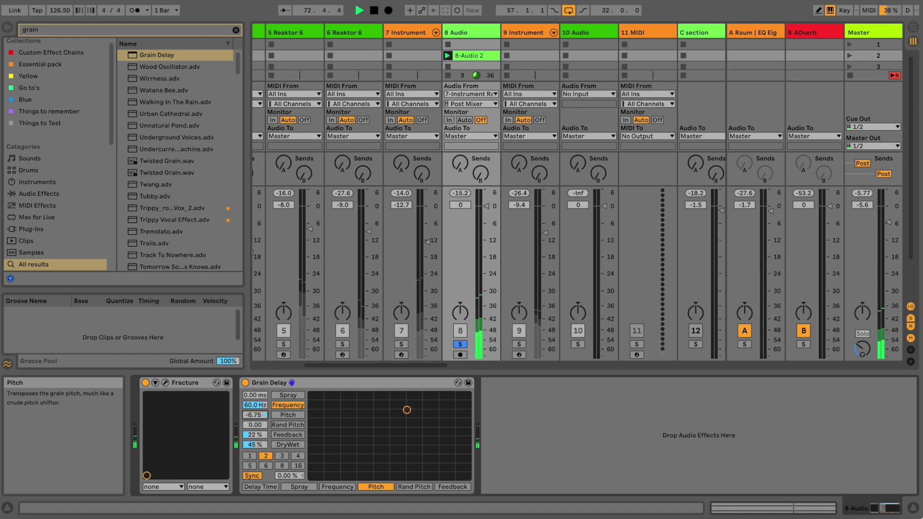
left_click_drag(253, 443, 253, 418)
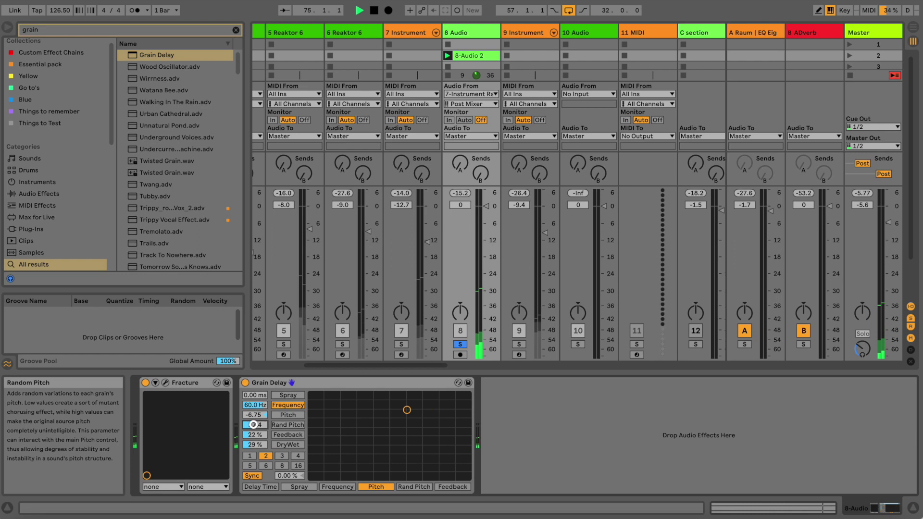
left_click_drag(253, 396, 253, 394)
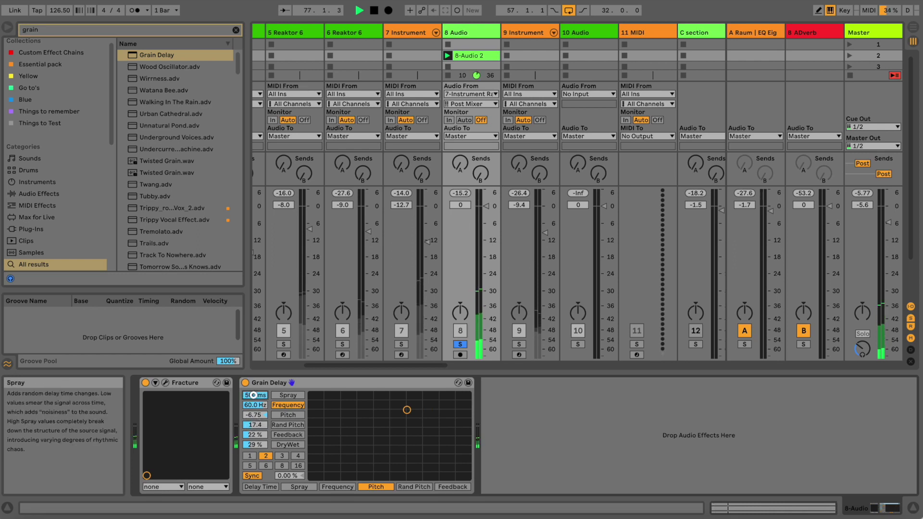
left_click_drag(253, 395, 254, 397)
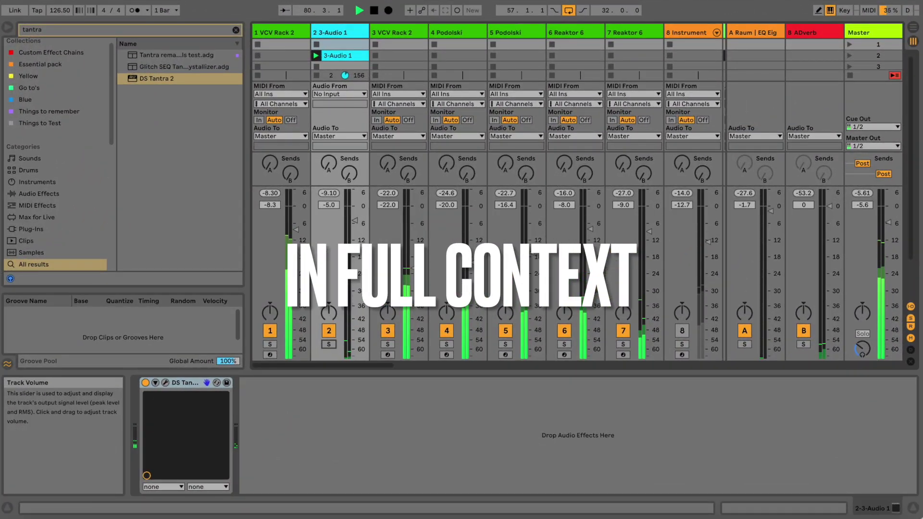
Step: Transpose the 3-Audio 1 clip up 7 st with 11.7 dB of gain, and lower its track volume to -10.3 dB
double_click(338, 56)
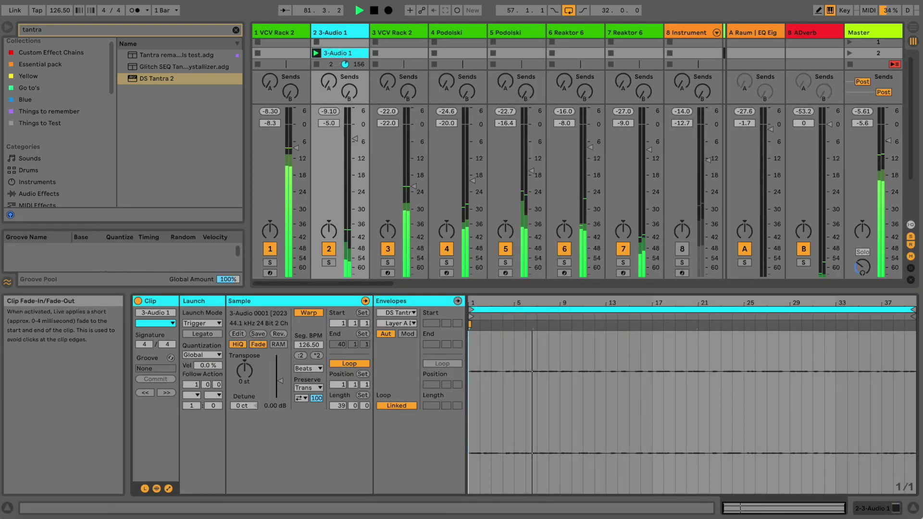
left_click_drag(266, 380, 244, 369)
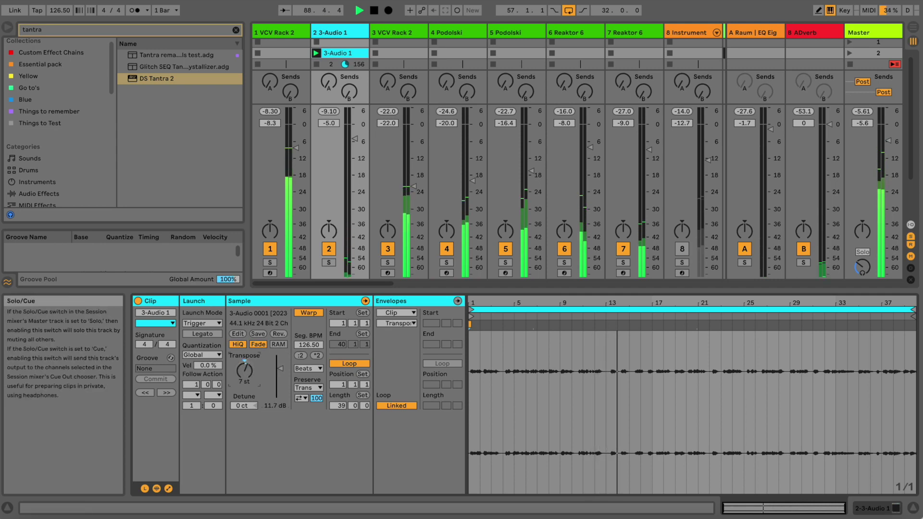
left_click_drag(354, 139, 353, 157)
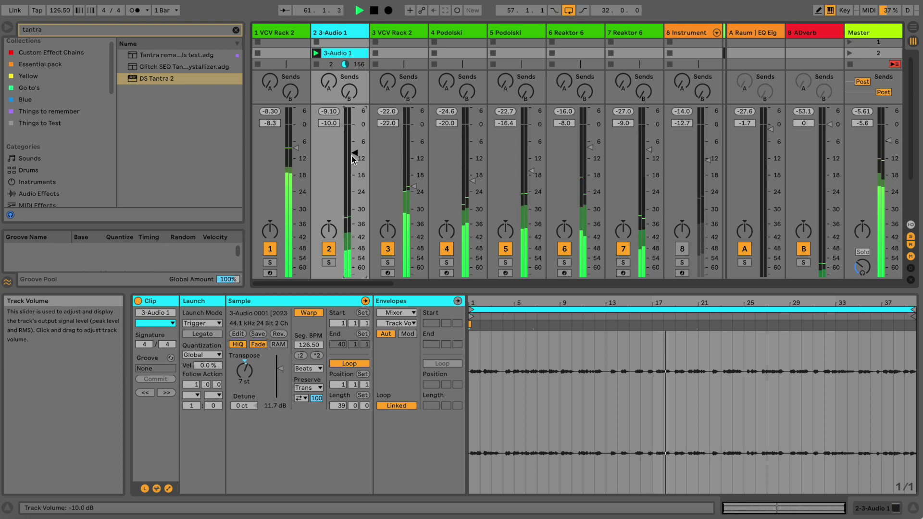
left_click_drag(352, 152, 352, 154)
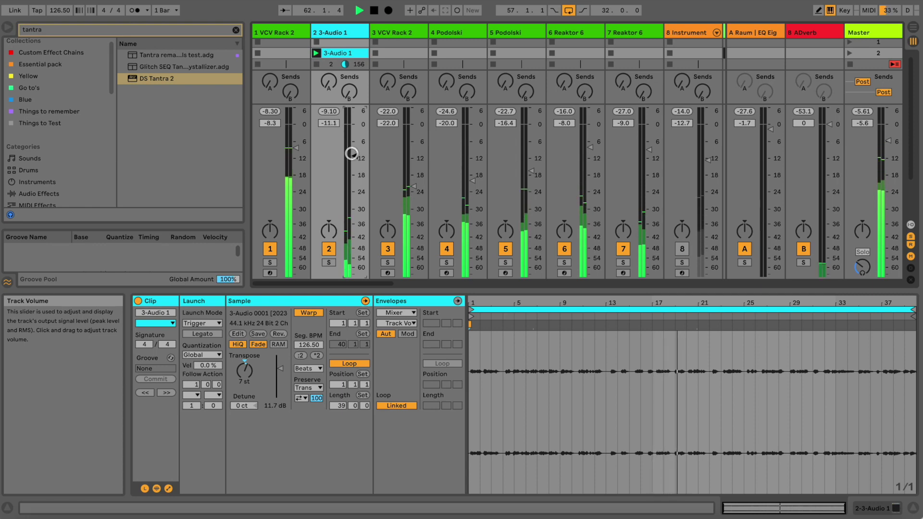
left_click(280, 335)
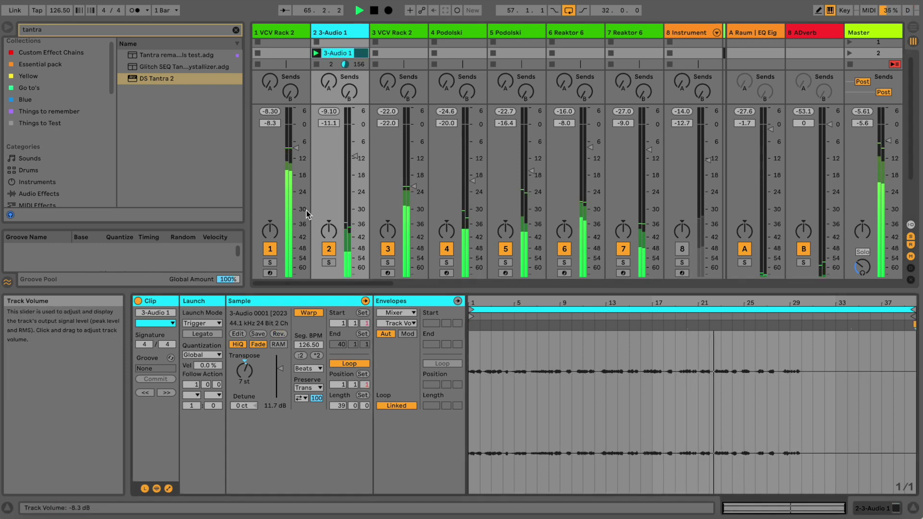
left_click_drag(356, 155, 352, 153)
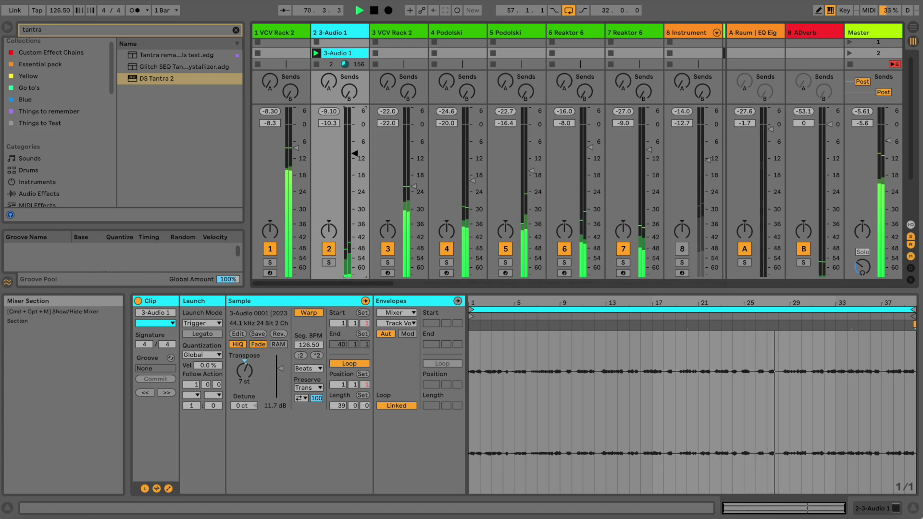
Step: Mute the 1 VCV Rack 2, 3 VCV Rack 2 and 4 Podolski tracks, and raise the 3-Audio 1 track volume to -8.0 dB
left_click(271, 249)
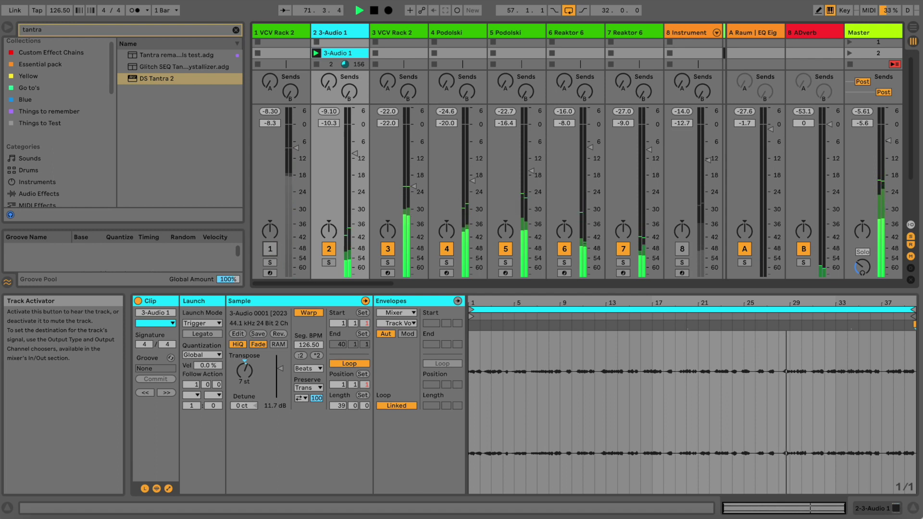
left_click(387, 249)
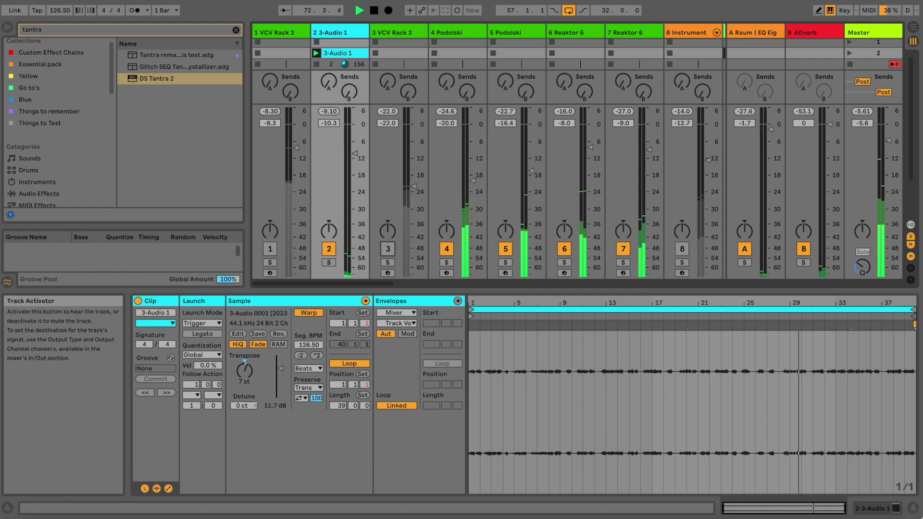
left_click(446, 249)
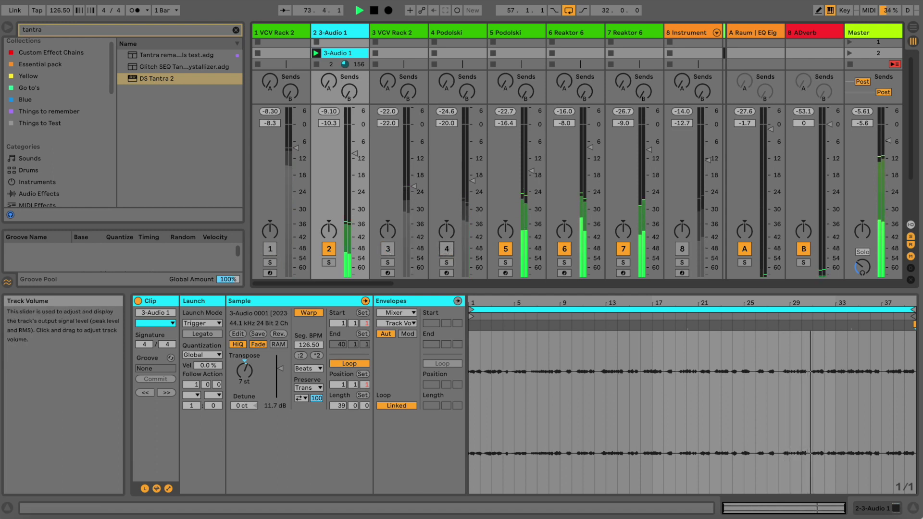
left_click_drag(355, 153, 355, 147)
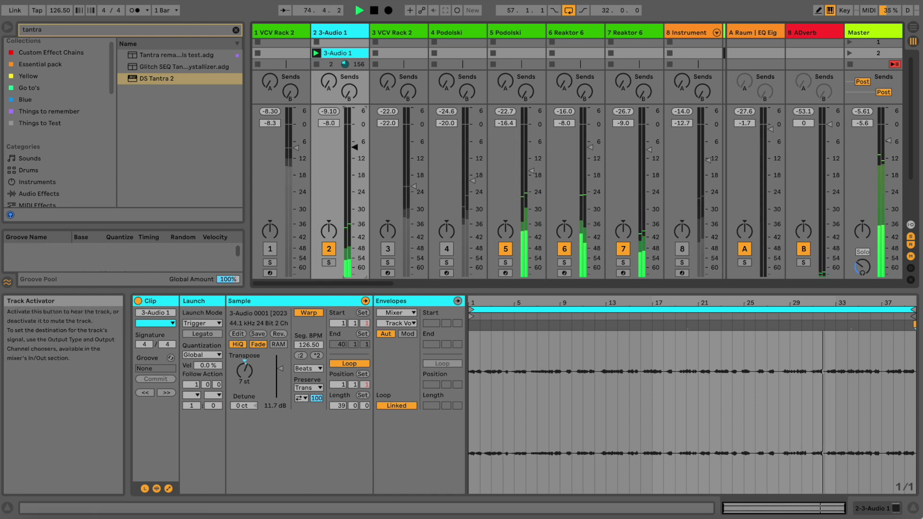
scroll(439, 287, "right", 6)
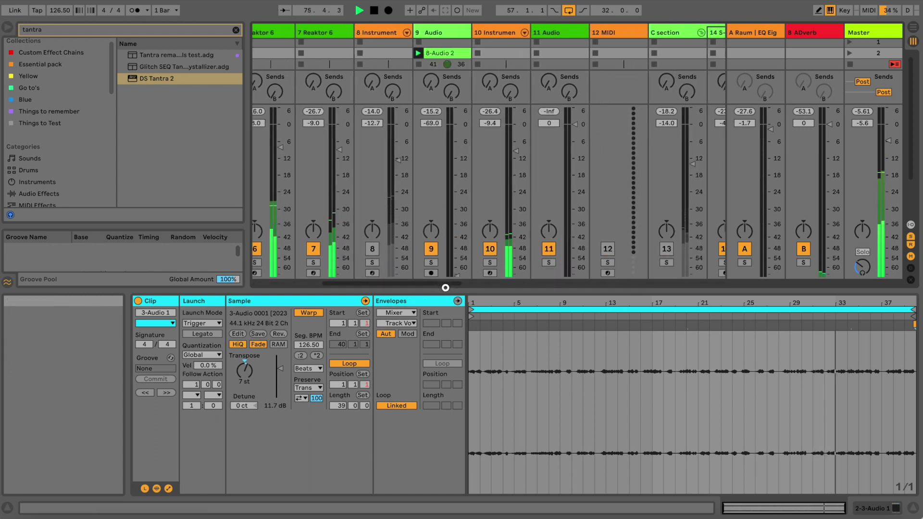
left_click(376, 249)
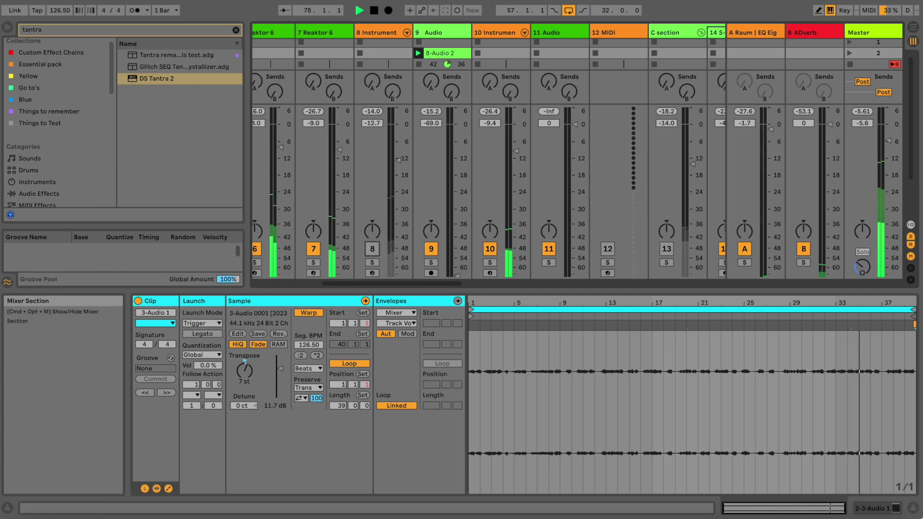
scroll(453, 283, "left", 6)
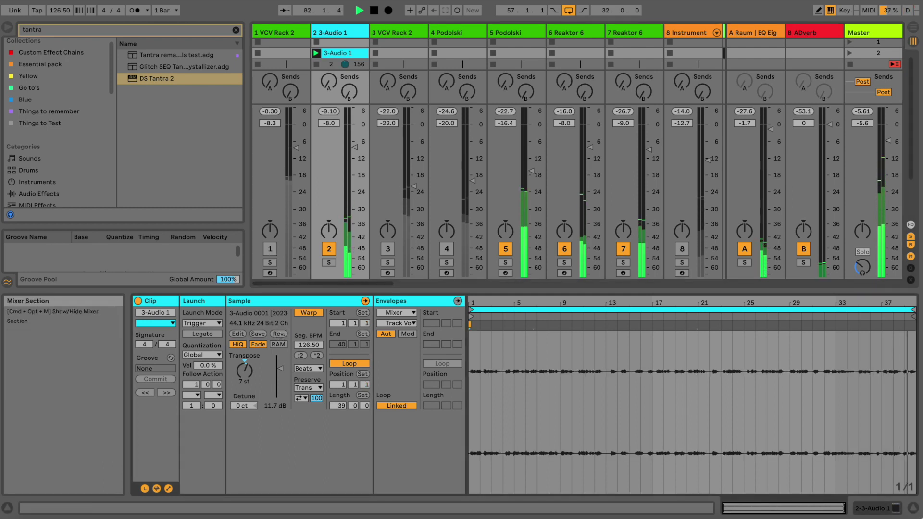
Step: Reactivate the 1 VCV Rack 2, 3 VCV Rack 2 and 4 Podolski tracks to hear the full mix
left_click(271, 249)
left_click(388, 249)
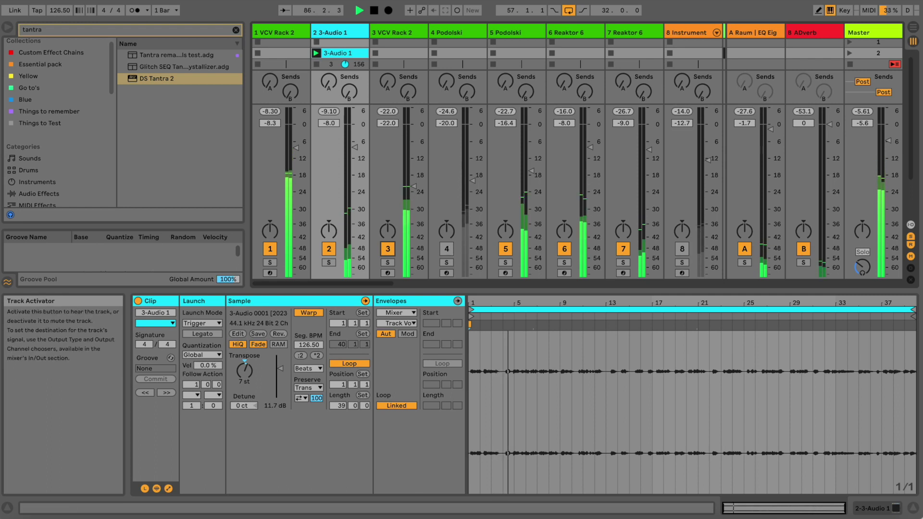
left_click(447, 249)
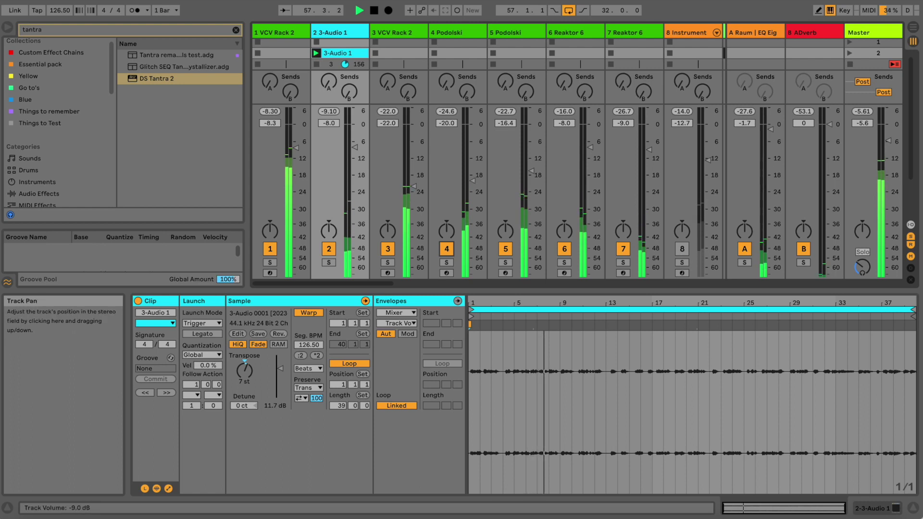
left_click_drag(382, 283, 440, 283)
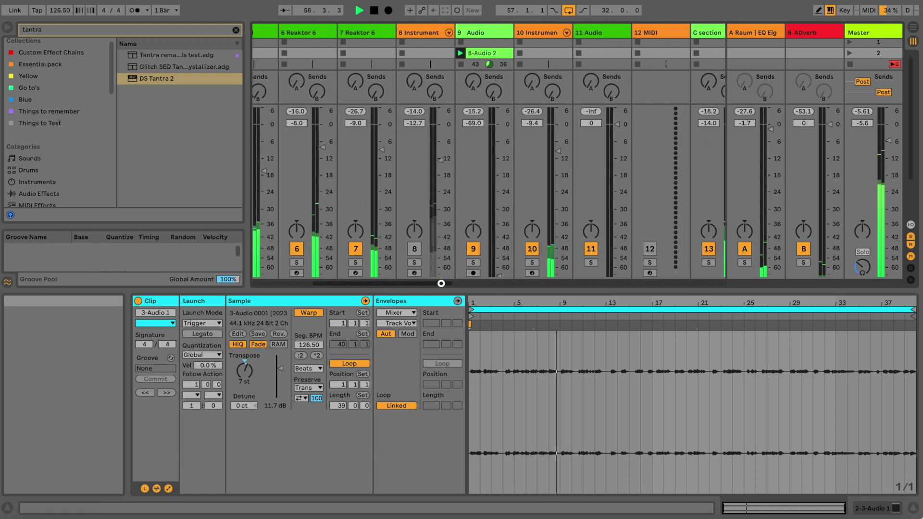